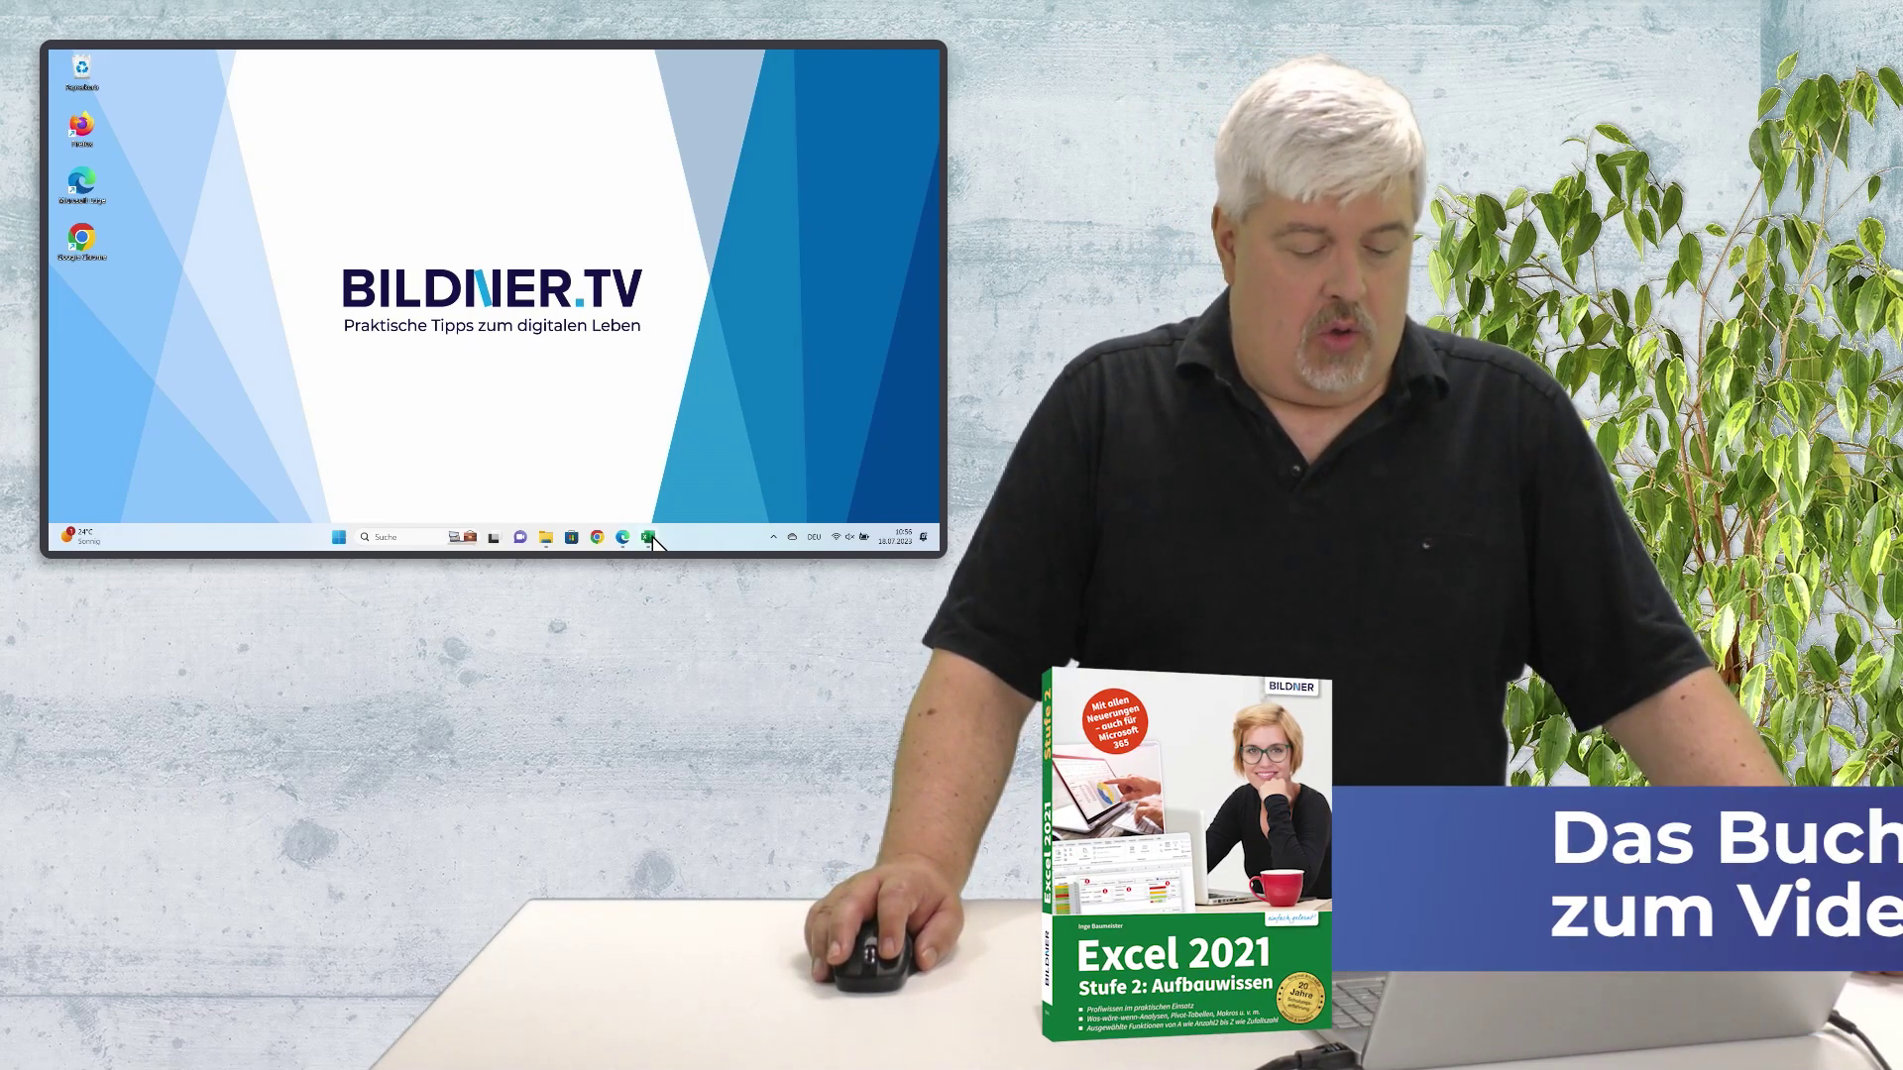
Step: Switch to the Rezeptliste workbook in Excel and examine the cake recipe table with its ingredient columns
{"action": "mouse_move", "coordinate": [650, 538]}
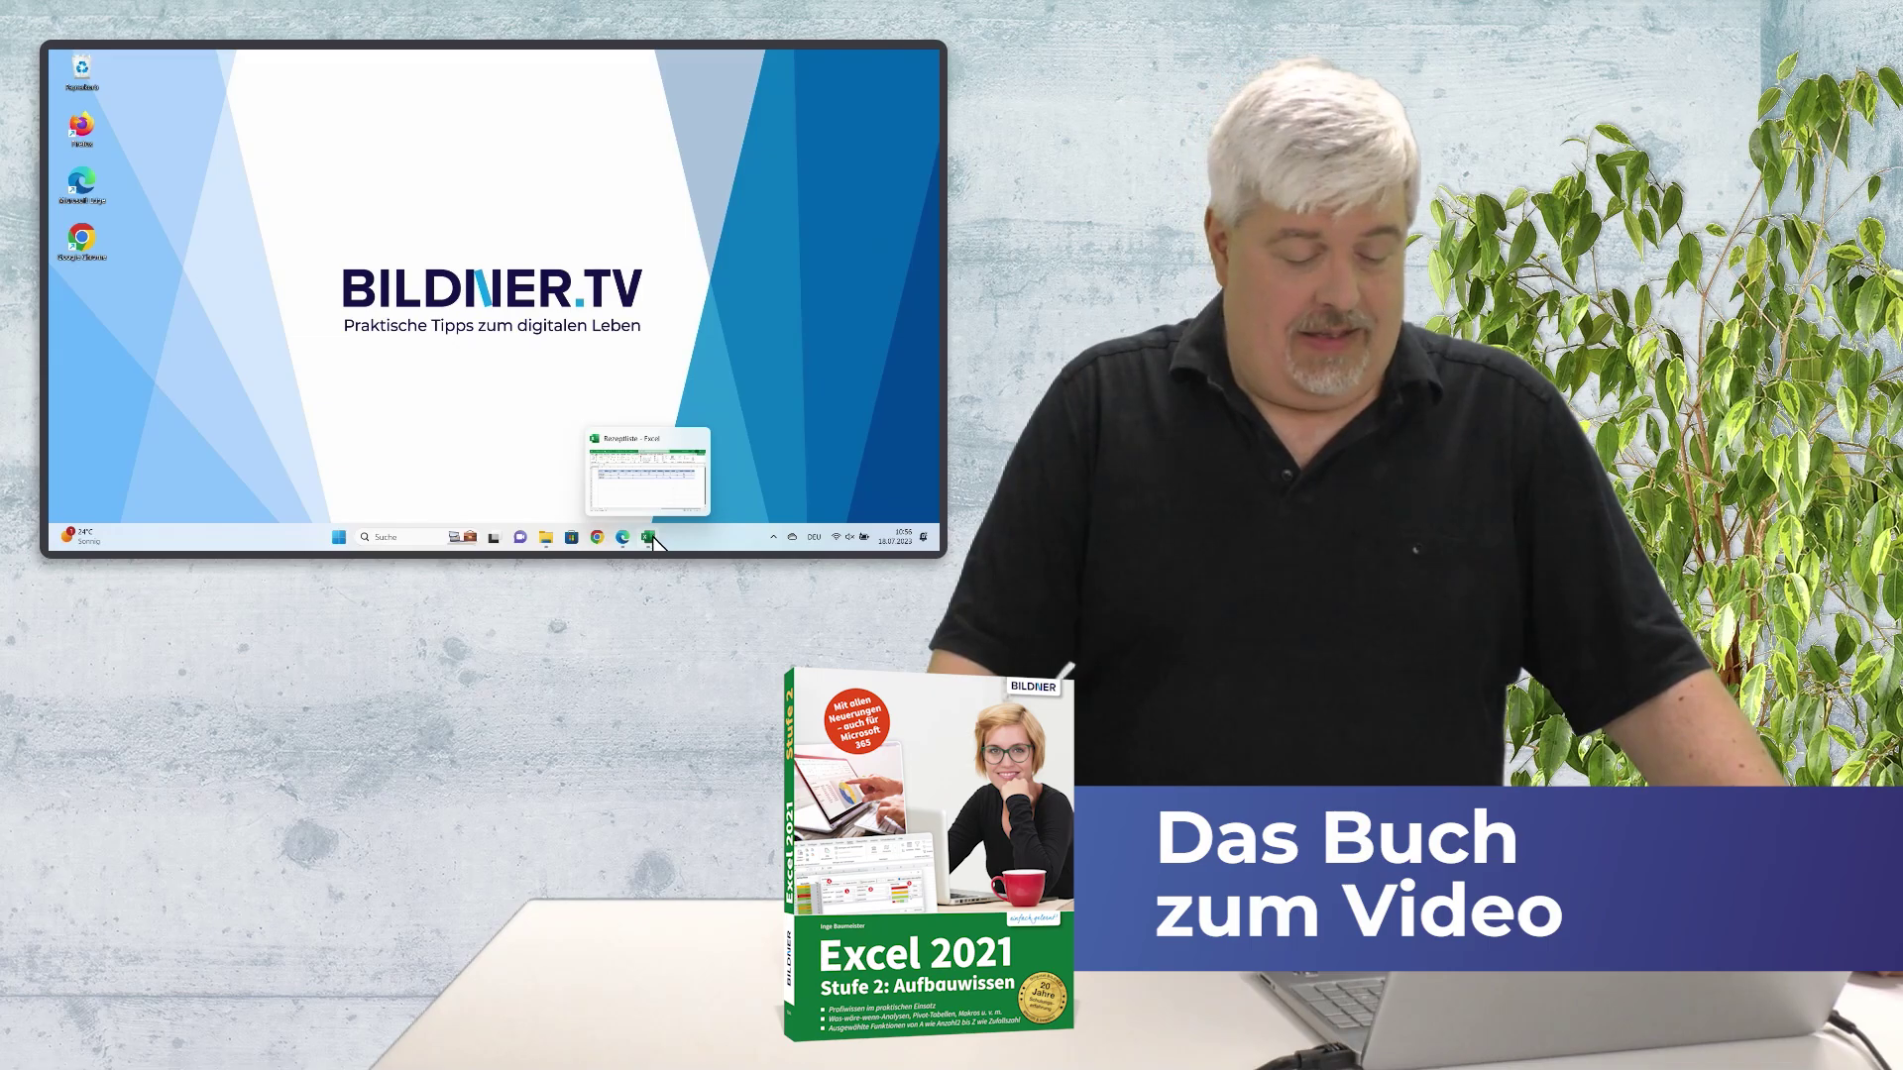
{"action": "left_click", "coordinate": [650, 538]}
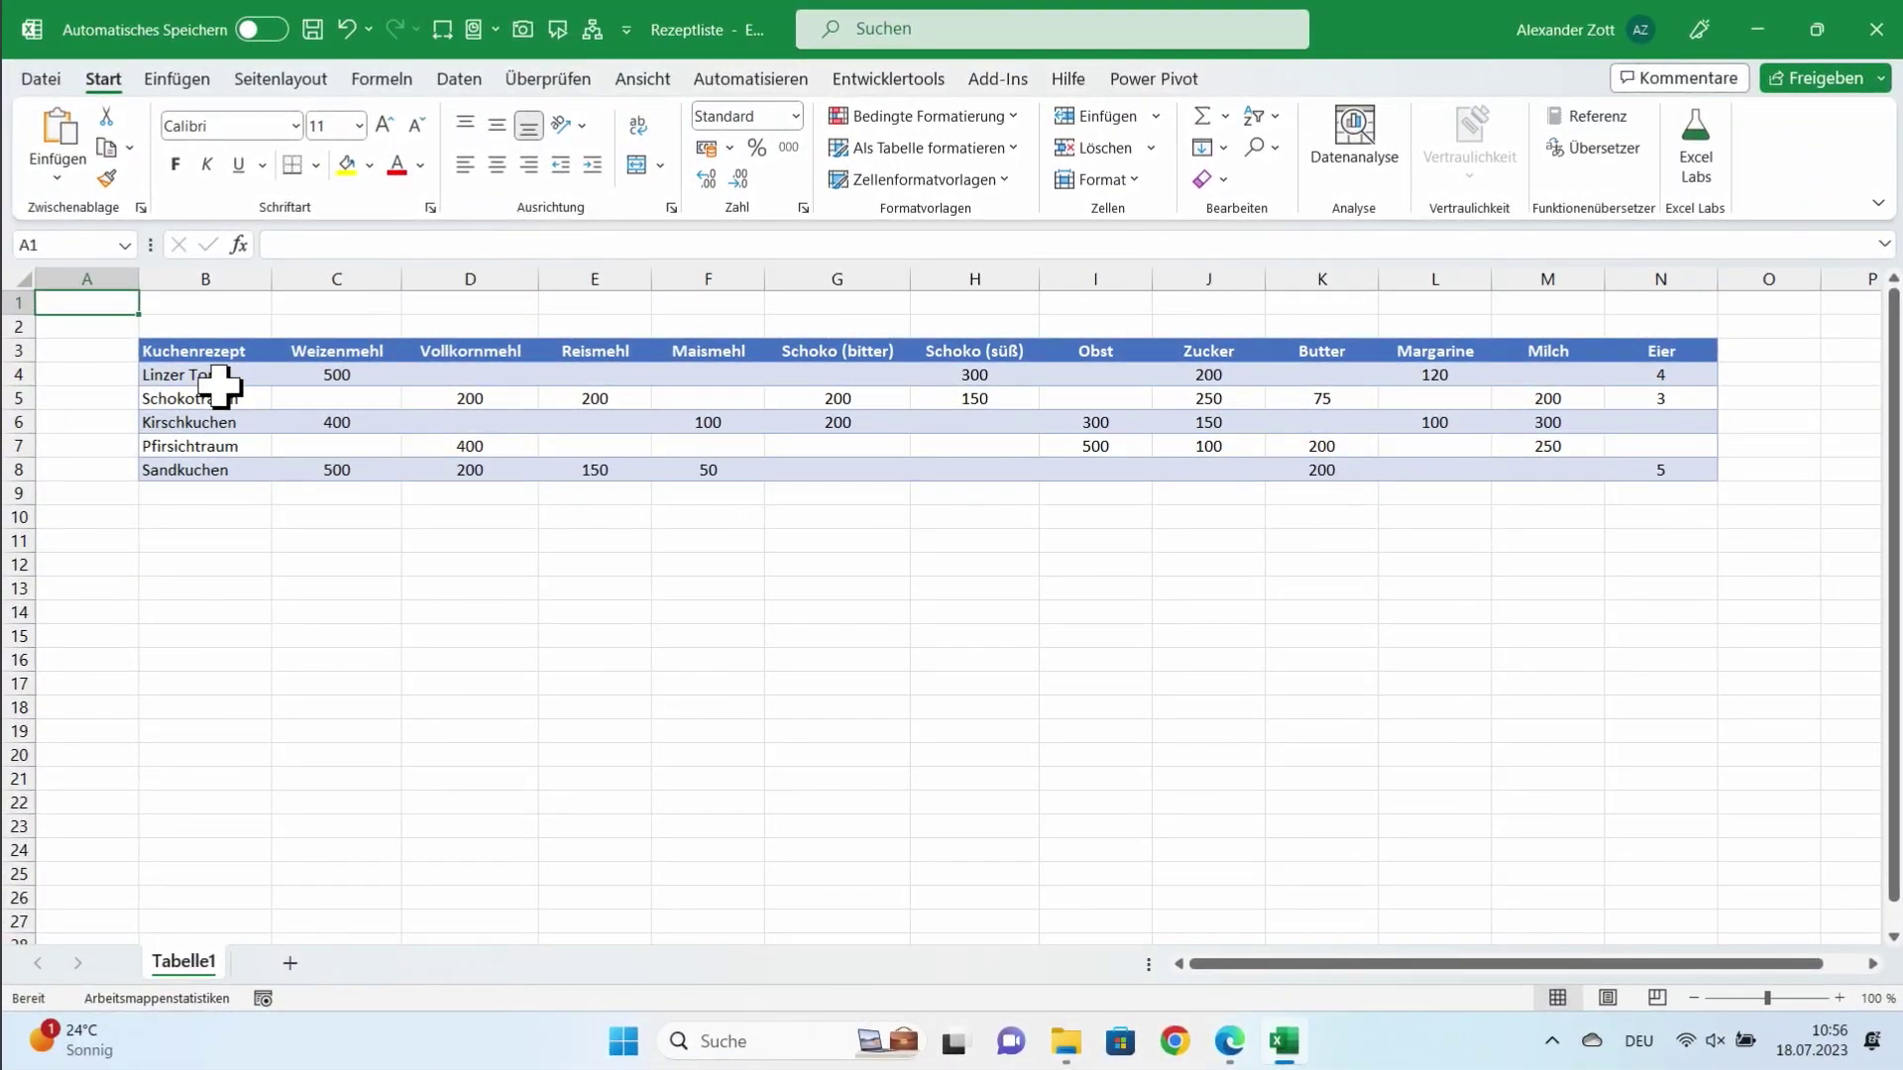
{"action": "scroll", "coordinate": [390, 410], "scroll_direction": "up", "scroll_amount": 1, "text": "ctrl"}
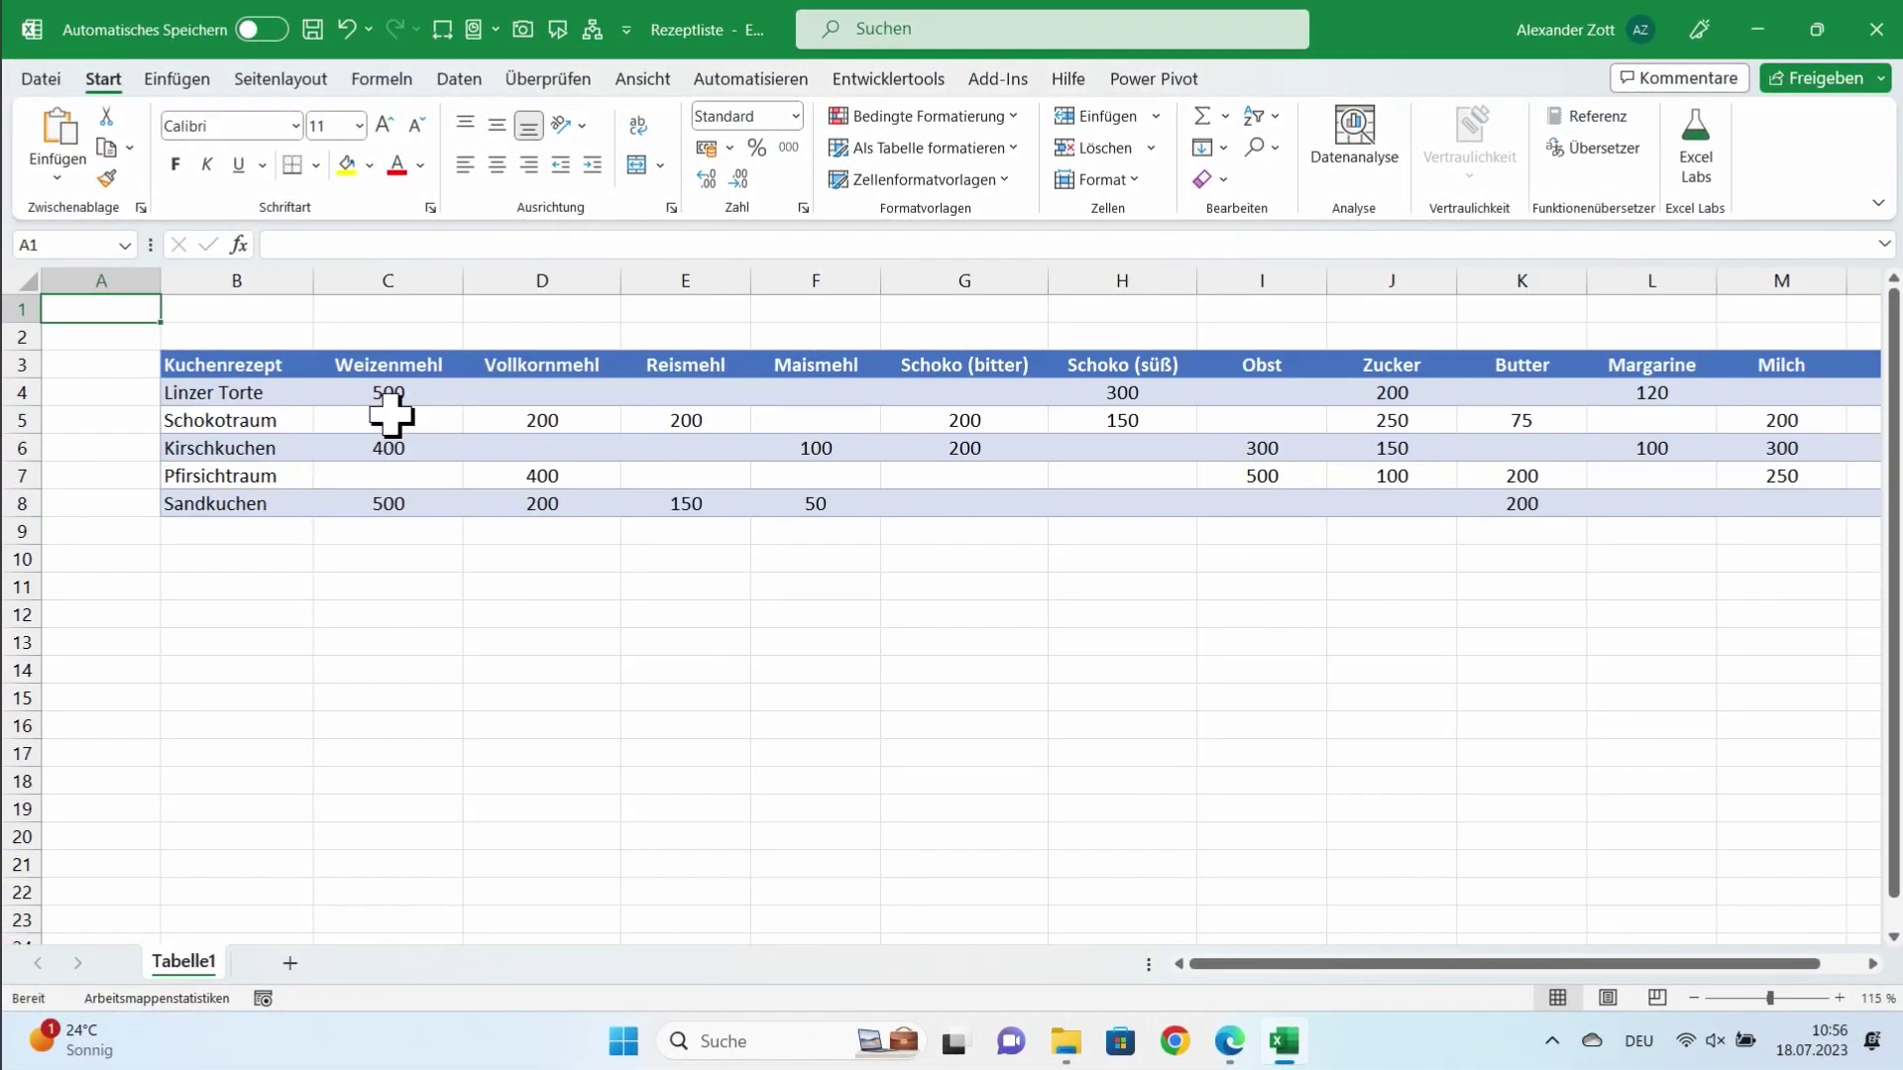
{"action": "scroll", "coordinate": [391, 410], "scroll_direction": "up", "scroll_amount": 8, "text": "ctrl"}
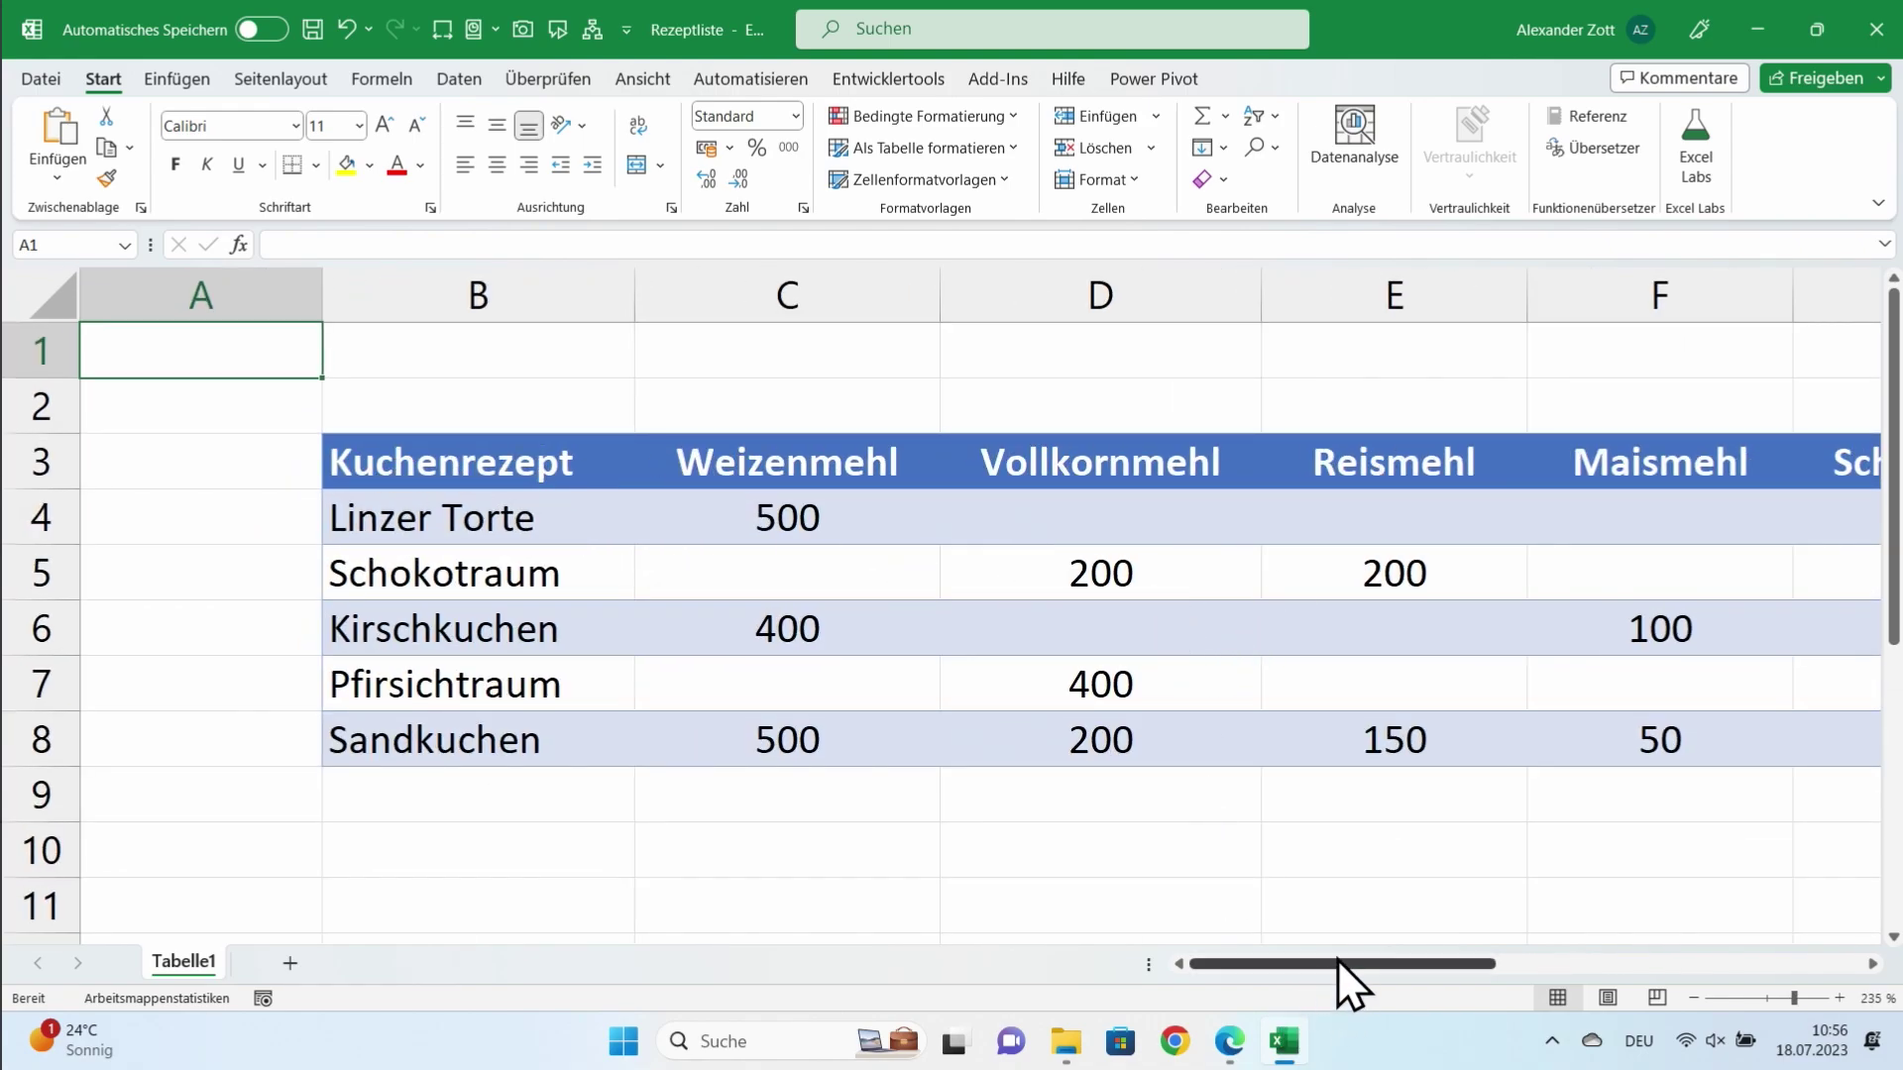
{"action": "left_click_drag", "start_coordinate": [1336, 959], "coordinate": [1283, 1036]}
{"action": "mouse_move", "coordinate": [1358, 971]}
{"action": "left_mouse_down"}
{"action": "mouse_move", "coordinate": [1764, 977]}
{"action": "mouse_move", "coordinate": [1371, 985]}
{"action": "left_mouse_up"}
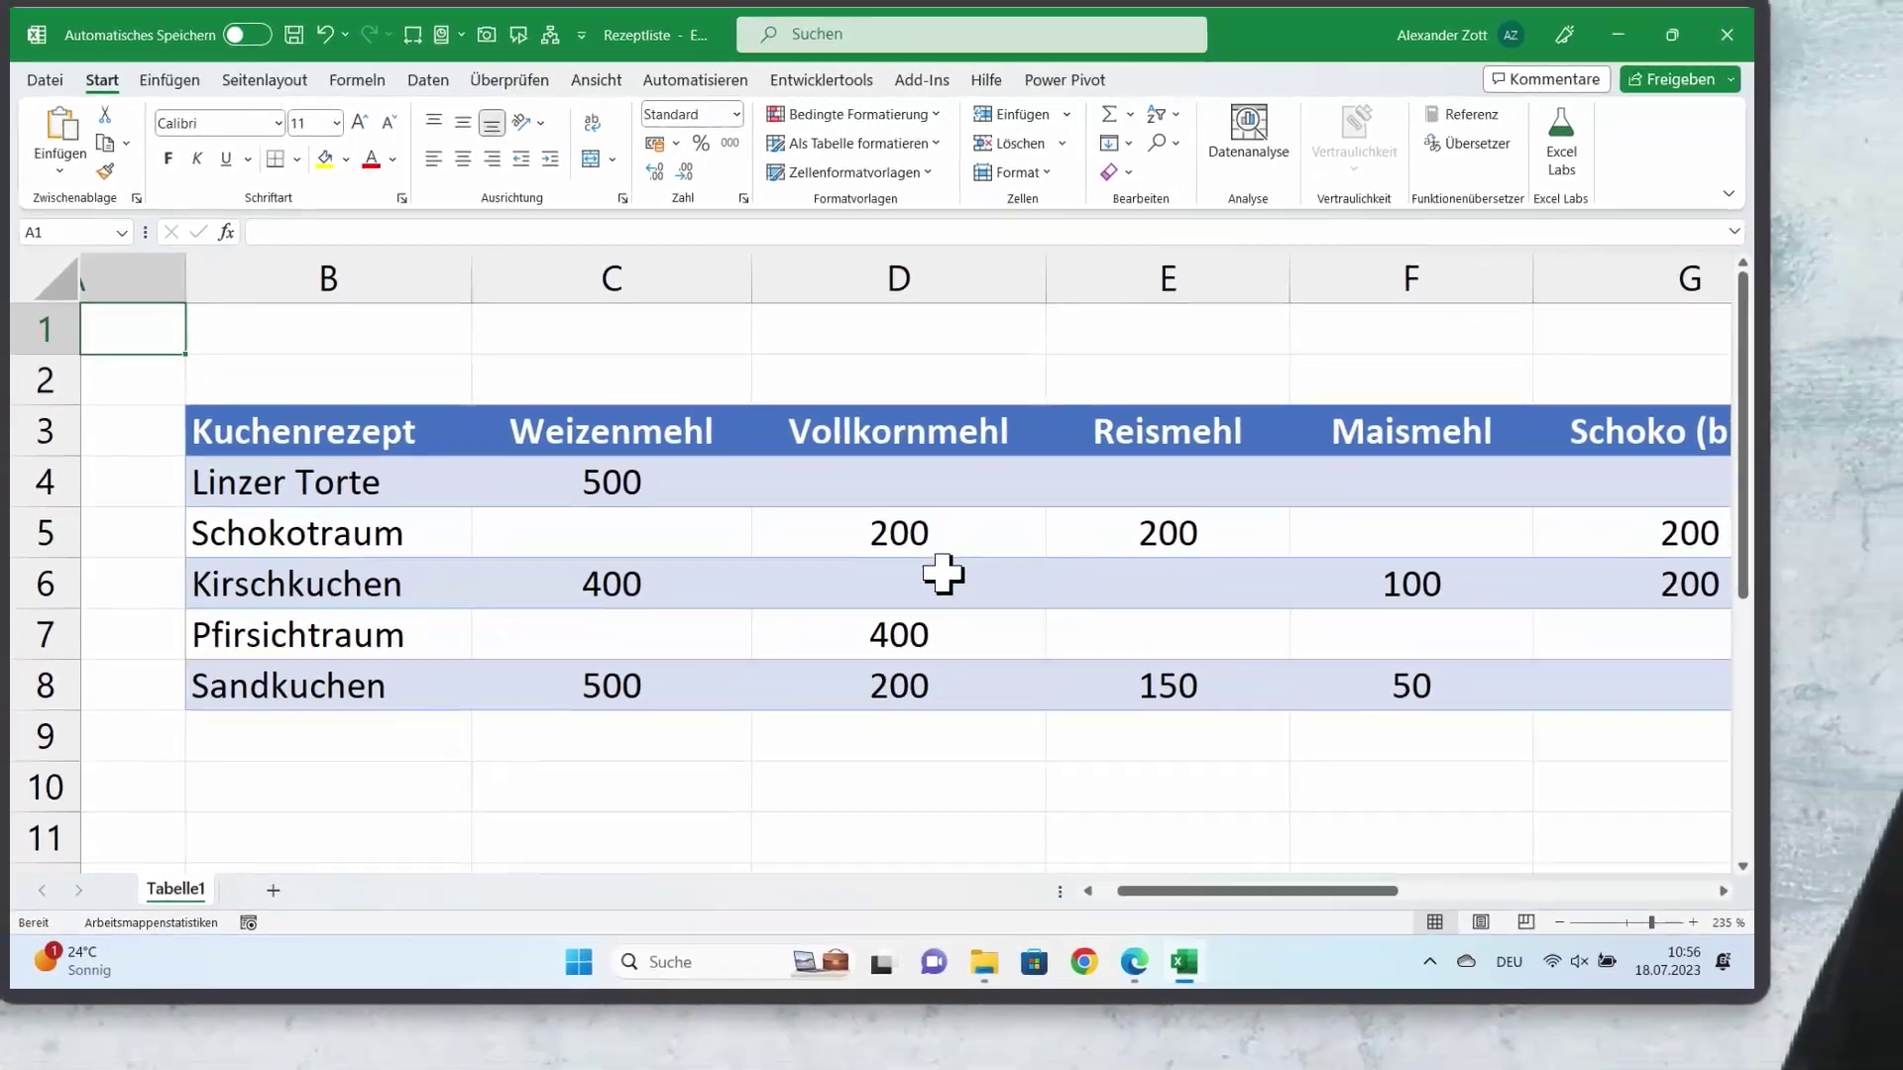
{"action": "scroll", "coordinate": [1004, 627], "scroll_direction": "down", "scroll_amount": 9}
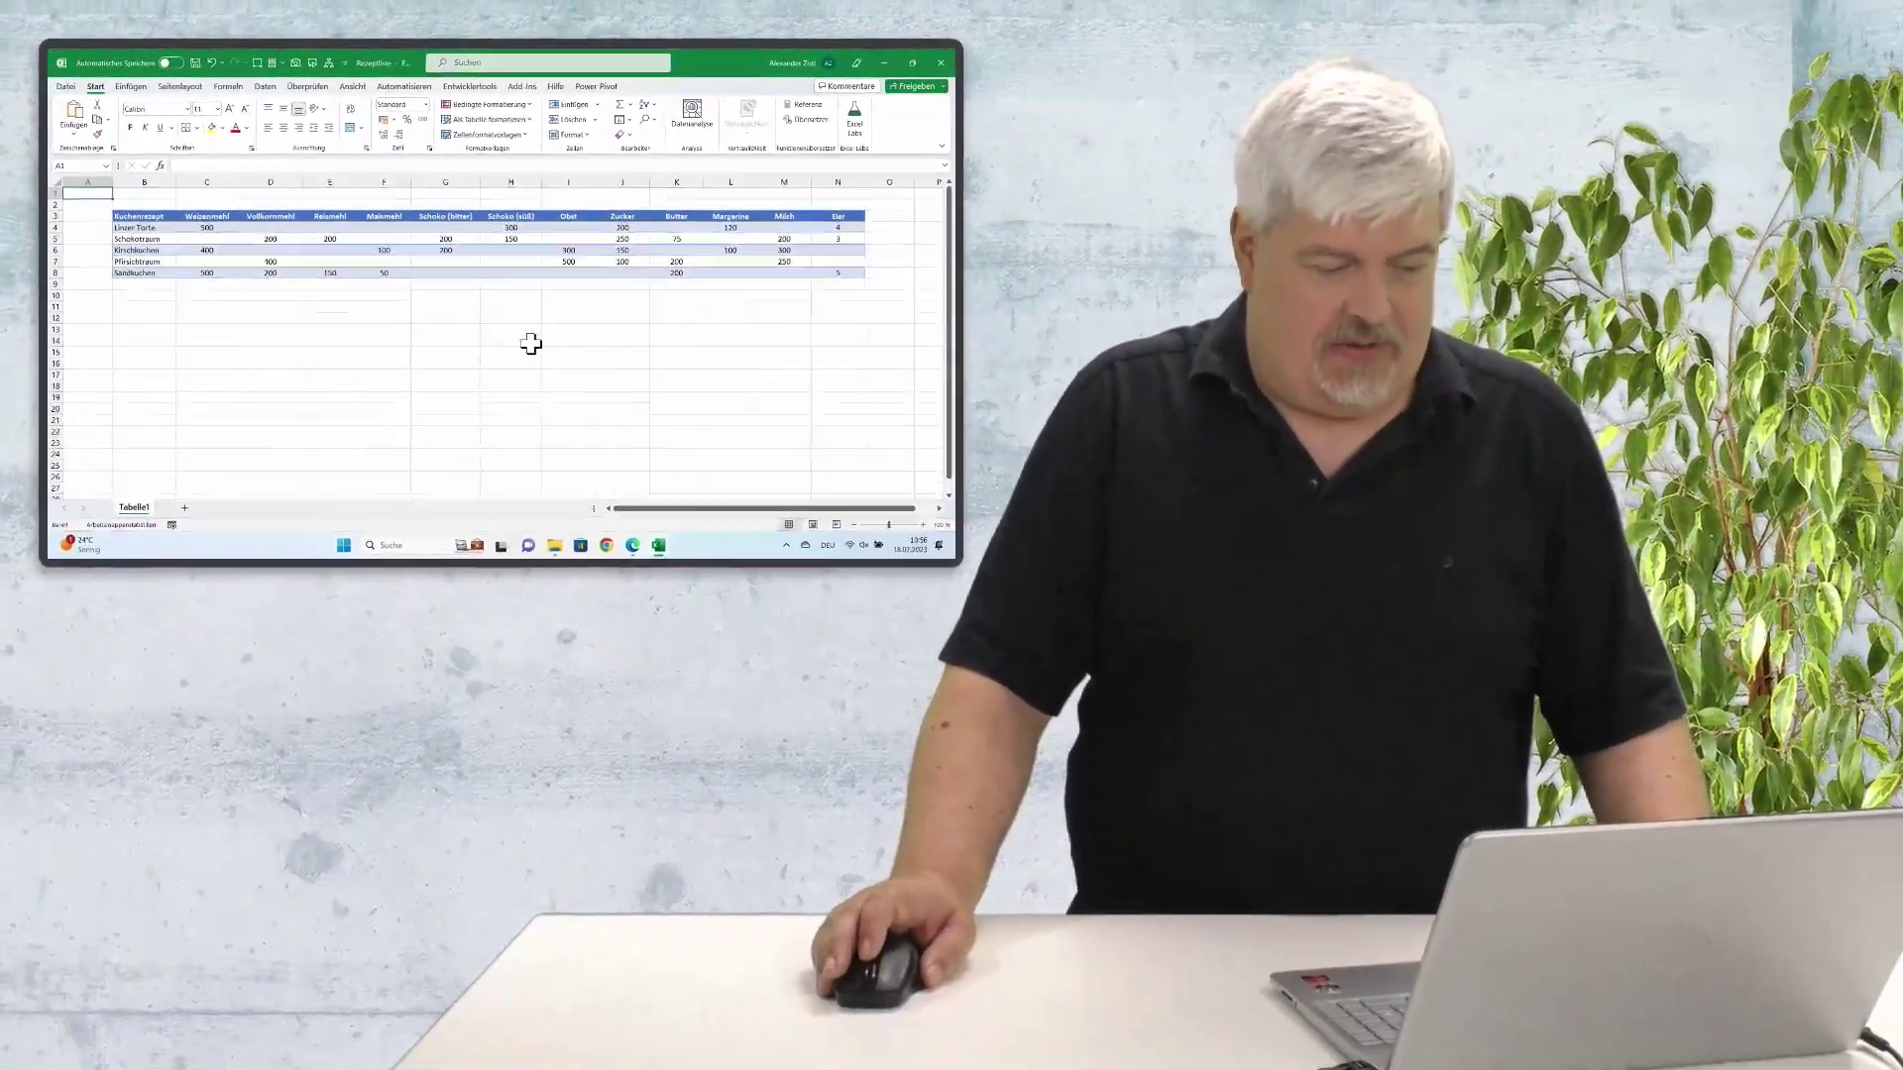
{"action": "scroll", "coordinate": [568, 365], "scroll_direction": "up", "scroll_amount": 1}
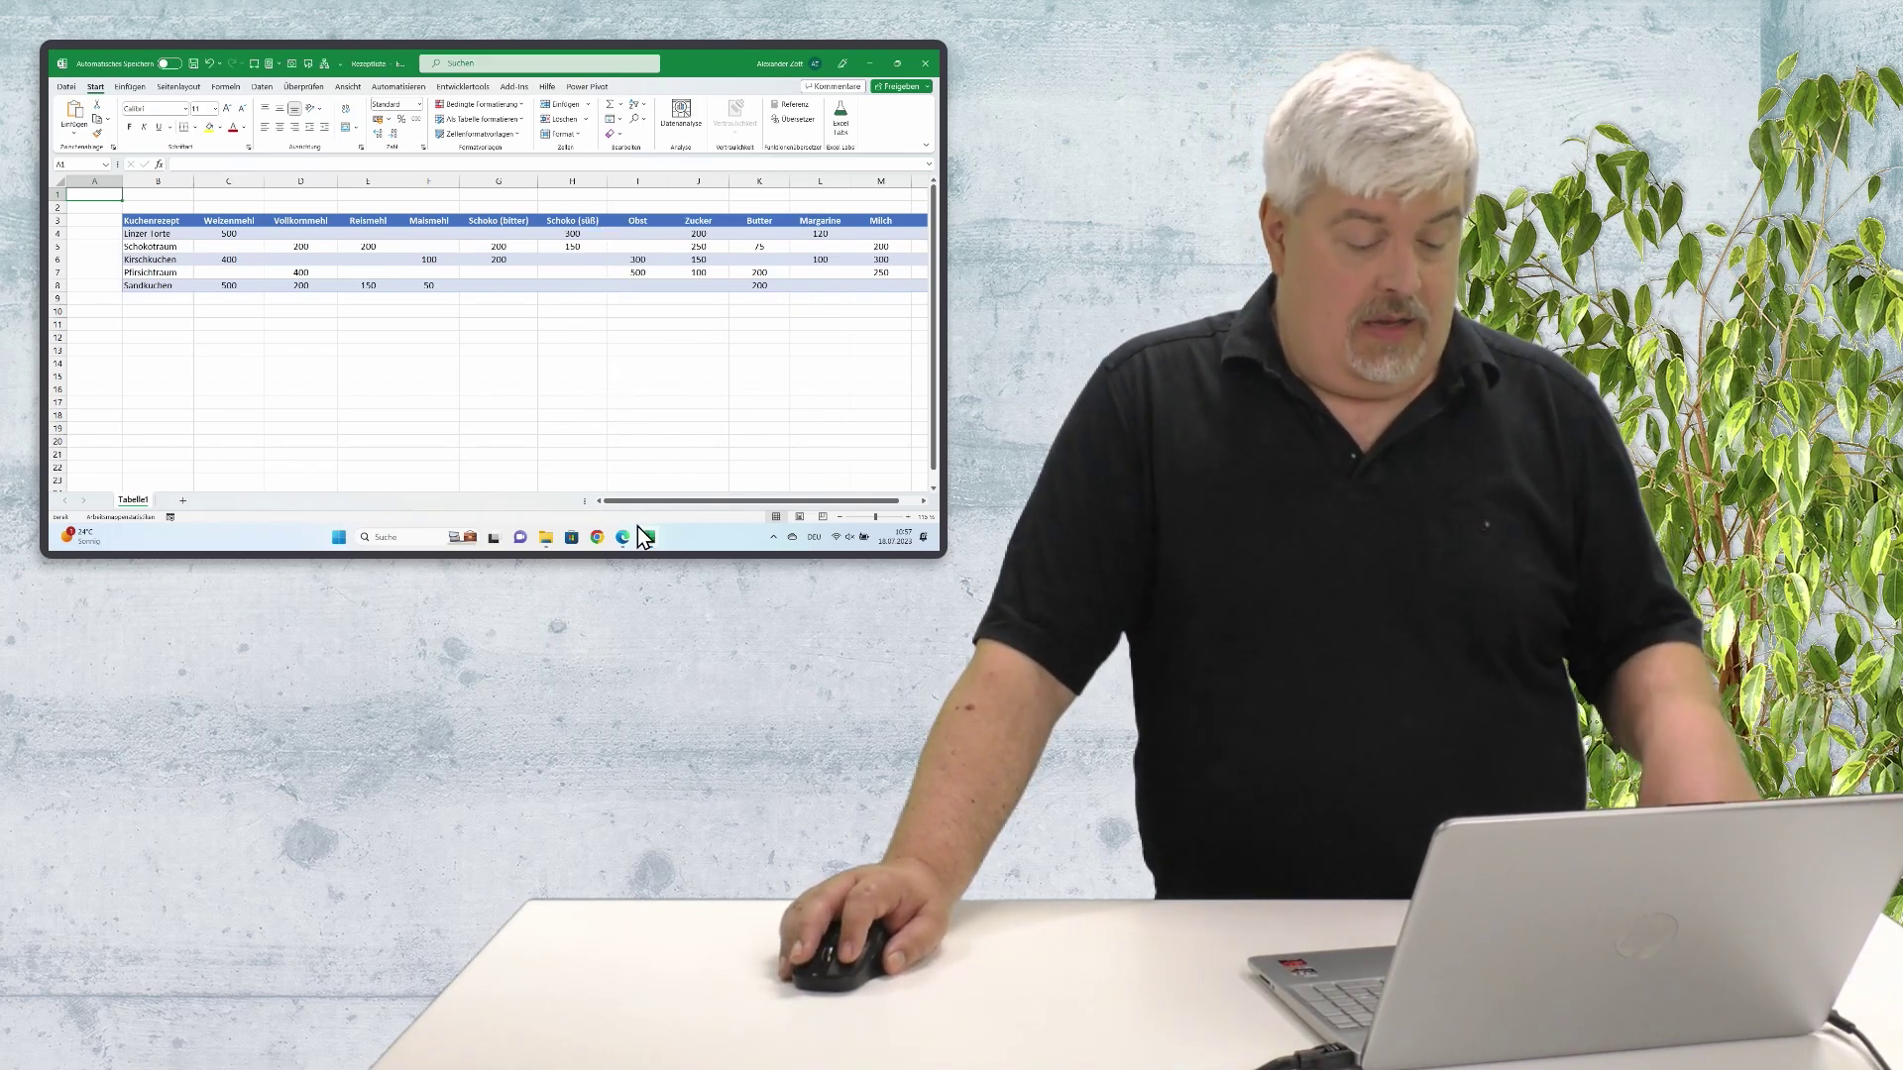
Step: Switch to Edge, look over the product page of the book Excel 2021 - Stufe 2: Aufbauwissen, and return to the workbook
{"action": "mouse_move", "coordinate": [626, 543]}
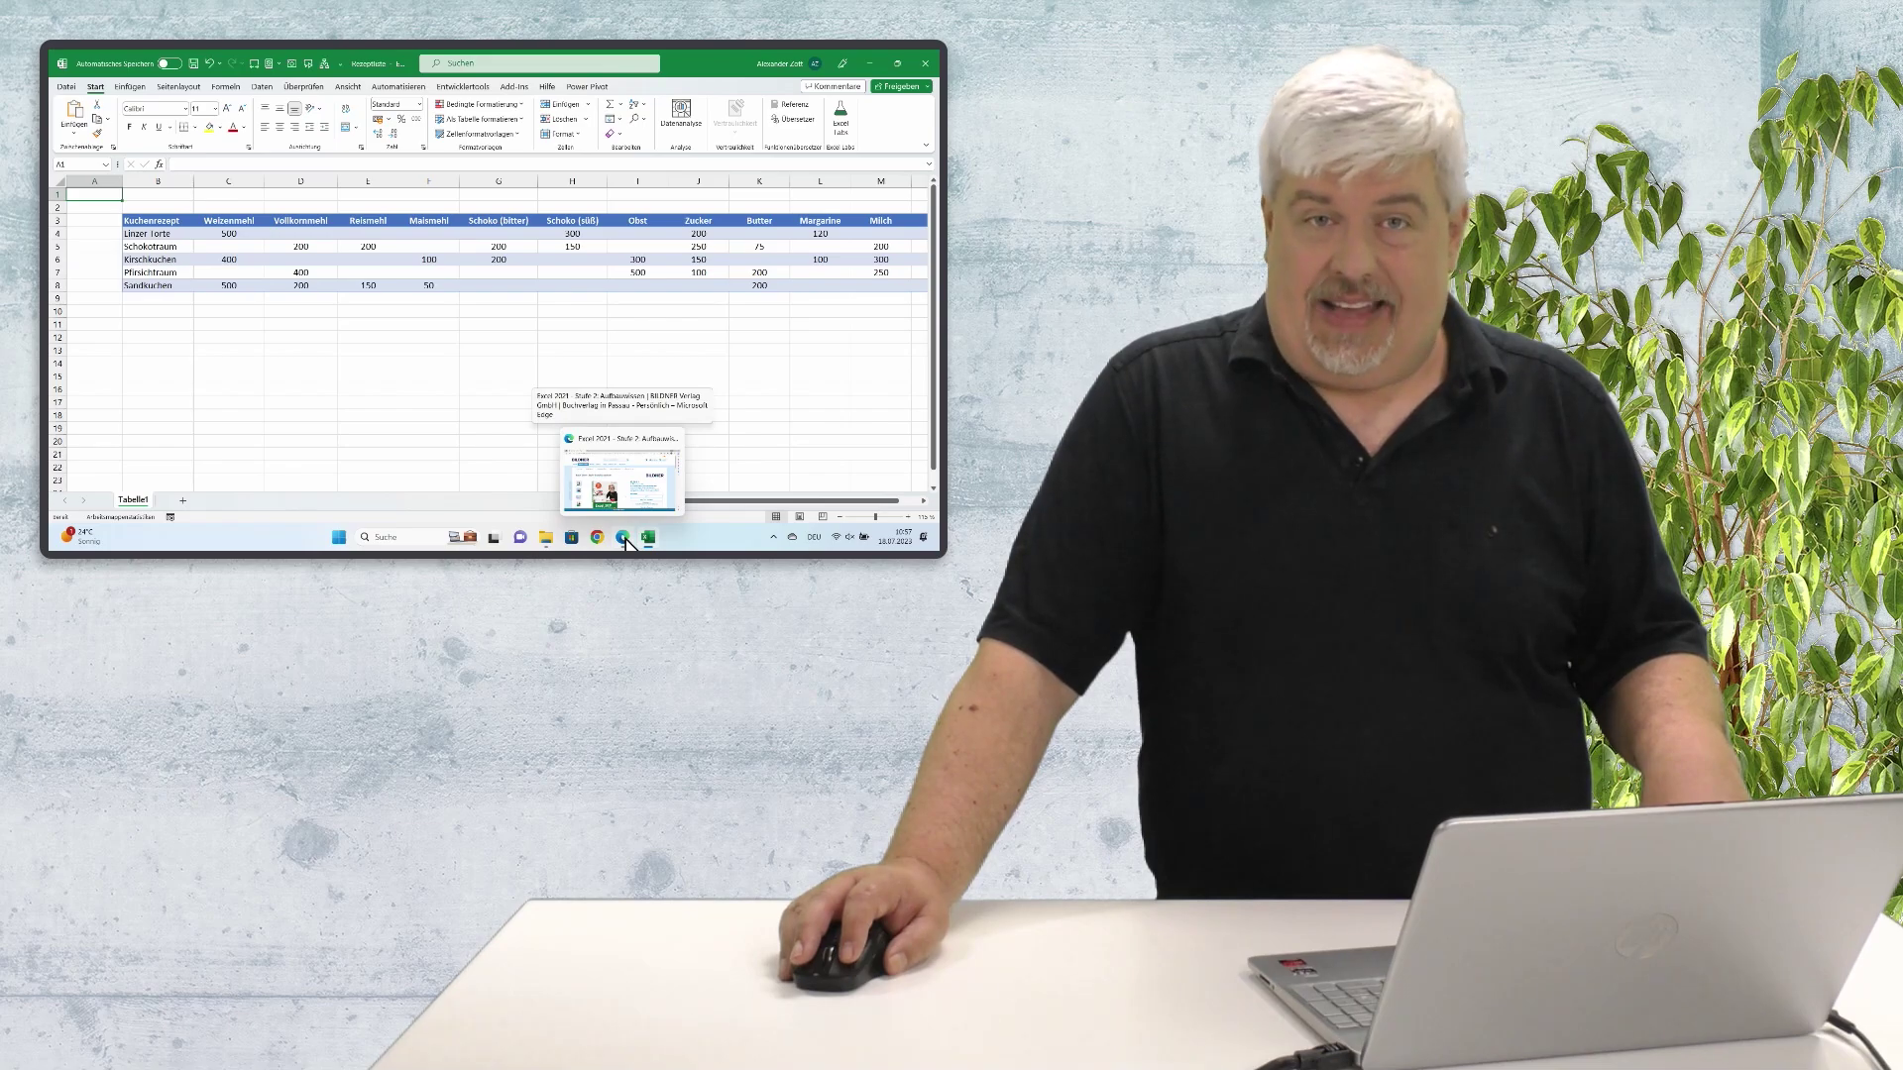
{"action": "left_click", "coordinate": [626, 543]}
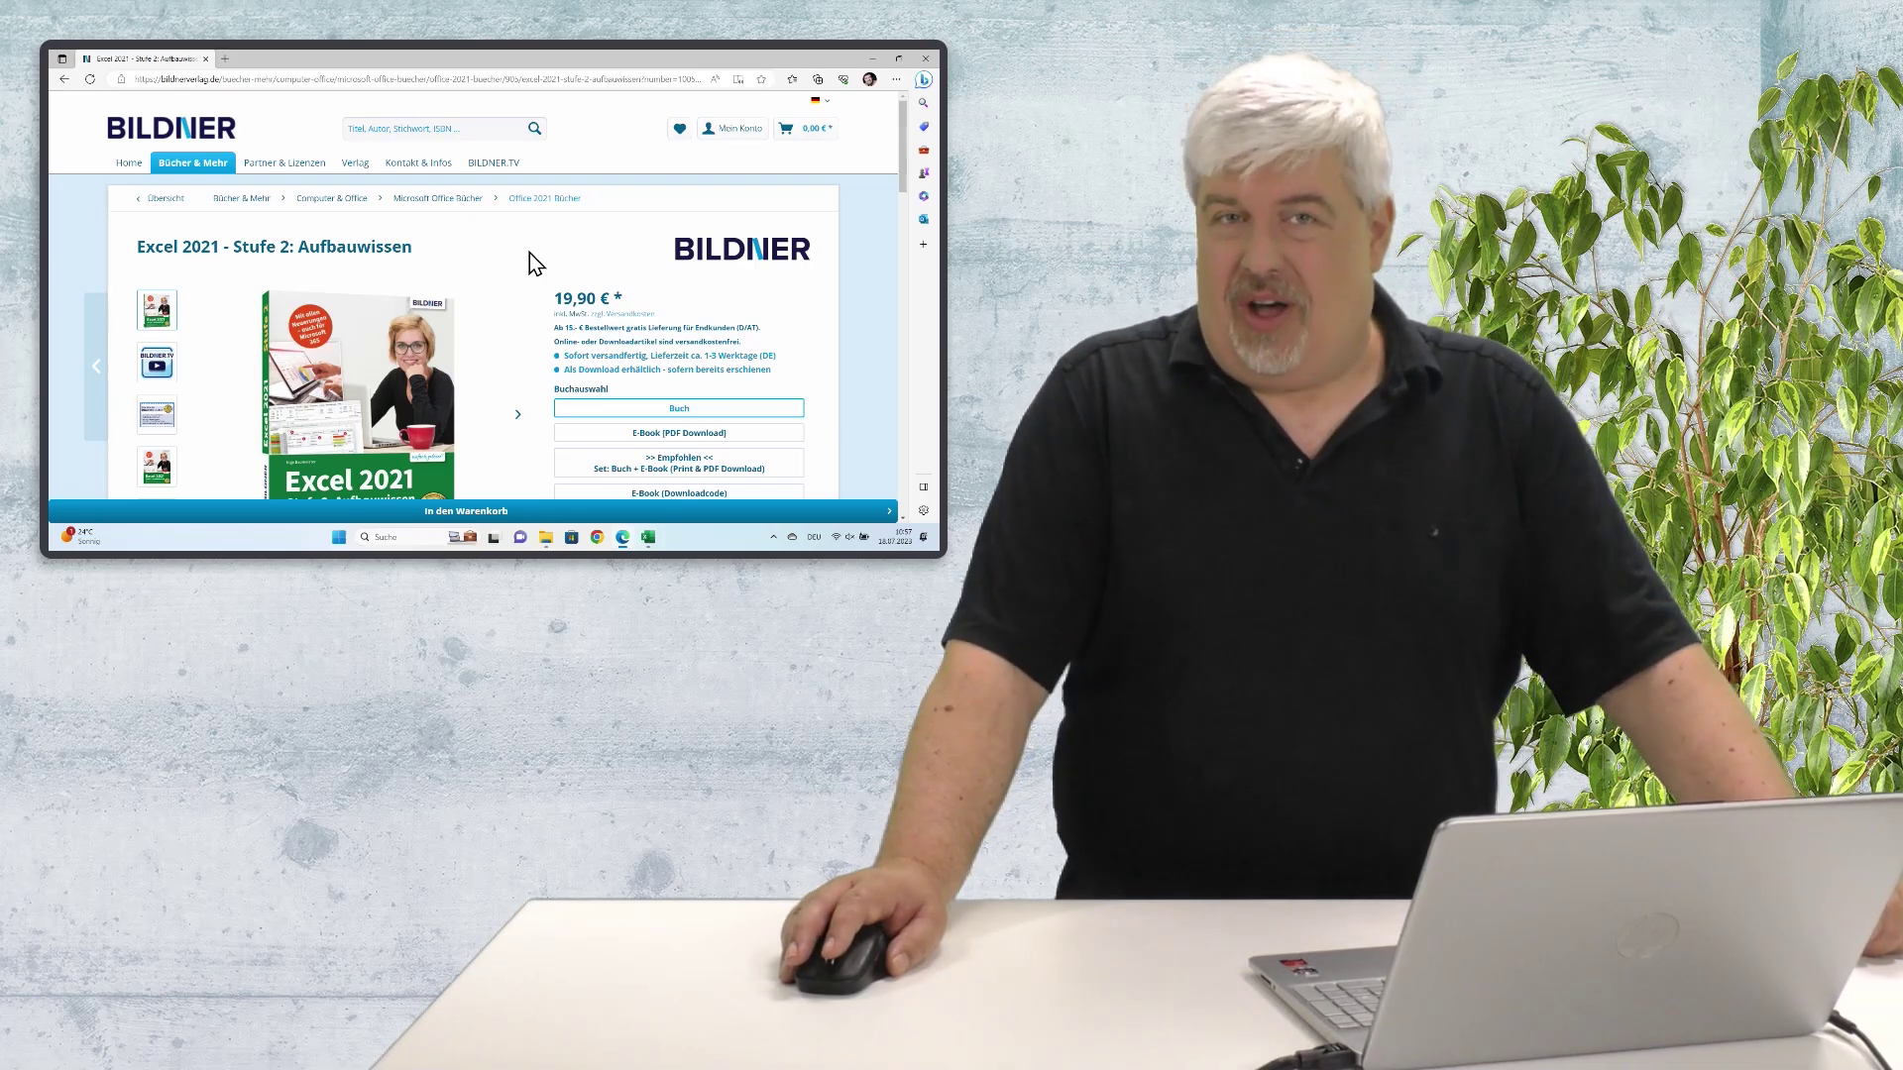
{"action": "scroll", "coordinate": [530, 252], "scroll_direction": "down", "scroll_amount": 1}
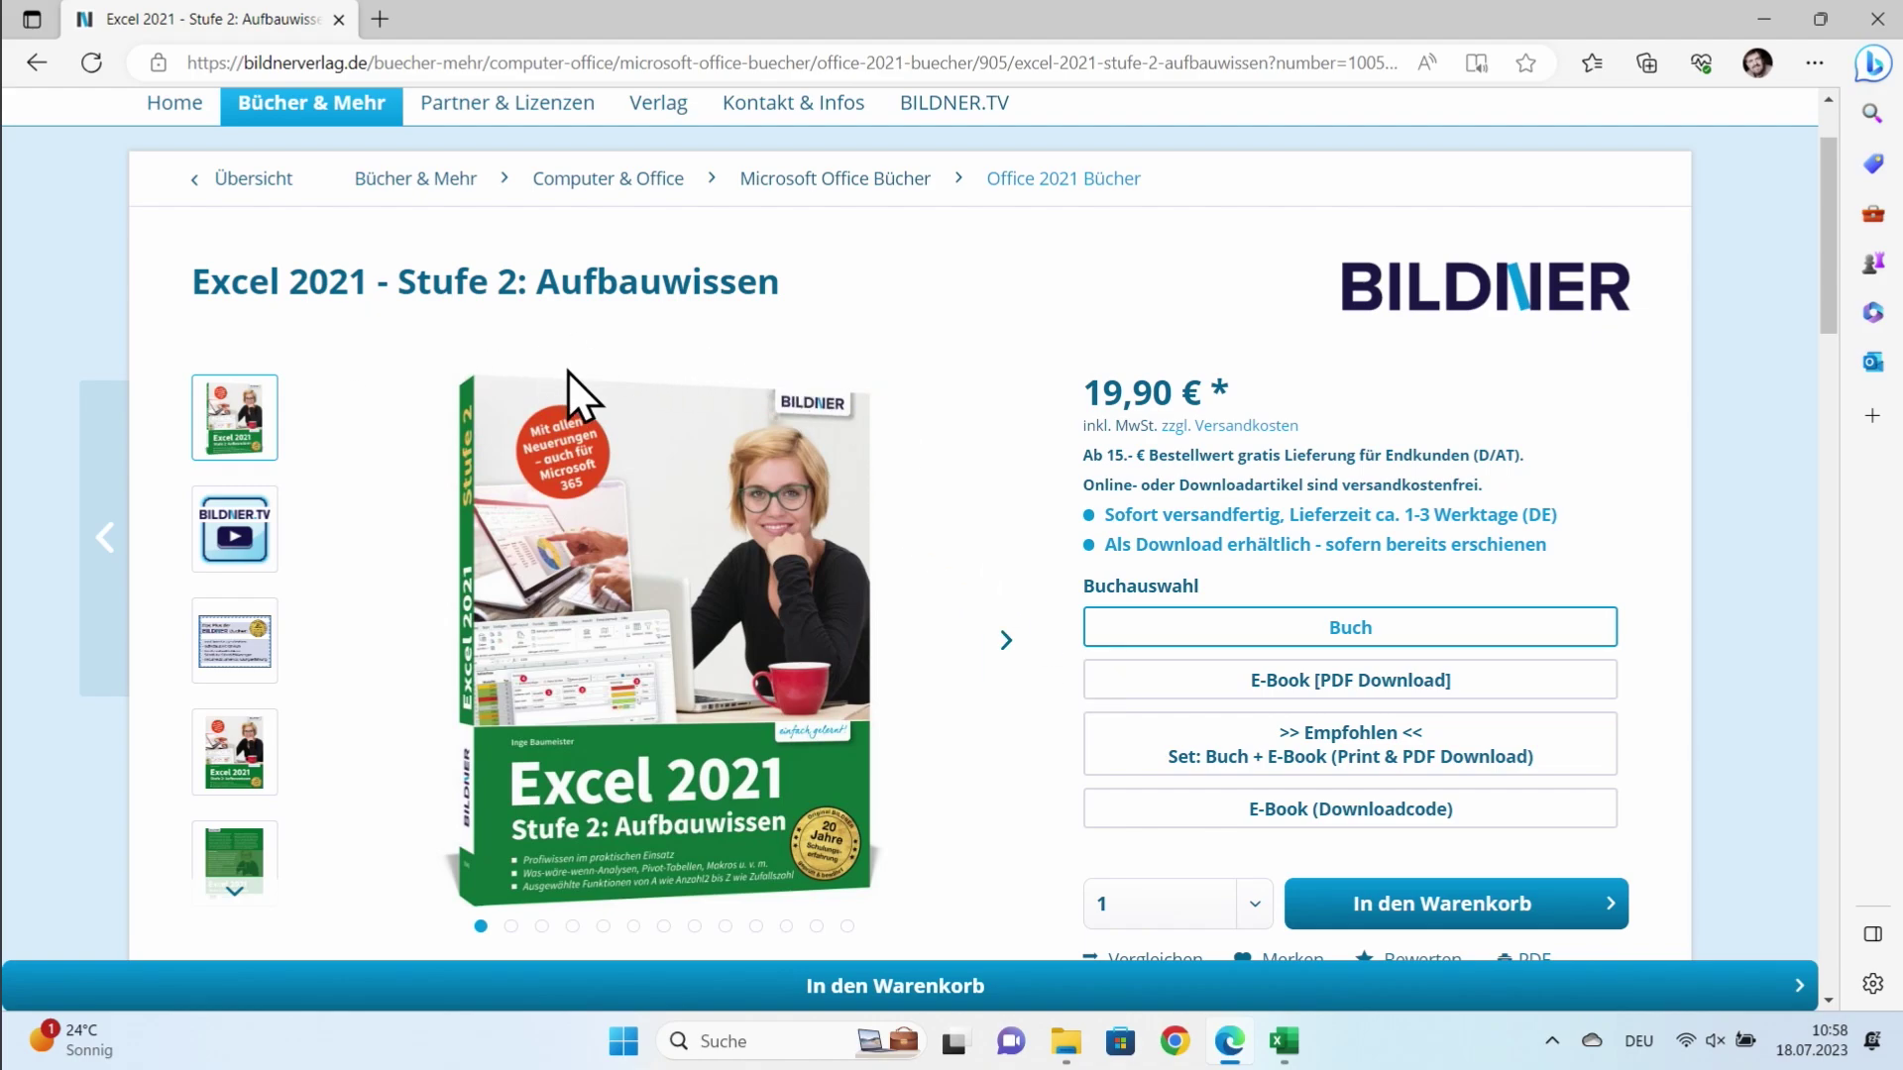
{"action": "scroll", "coordinate": [942, 545], "scroll_direction": "down", "scroll_amount": 1}
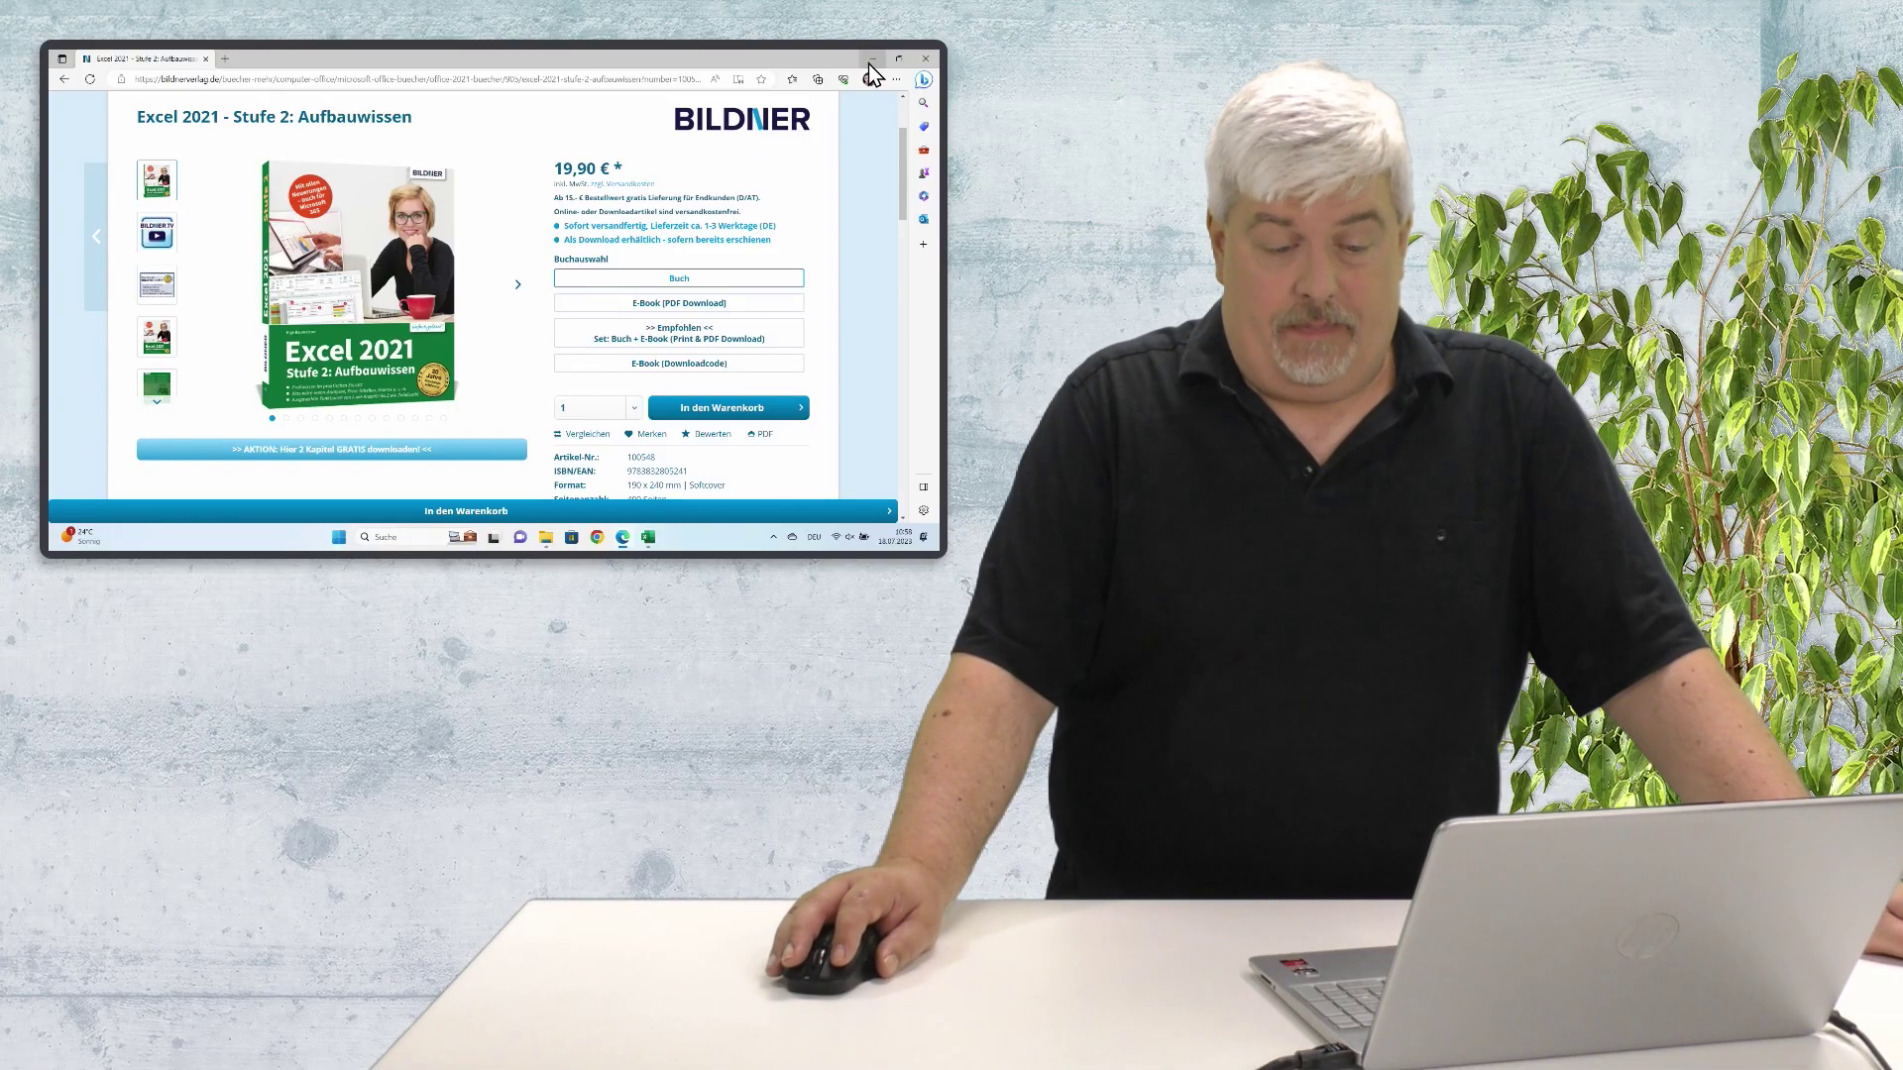
{"action": "left_click", "coordinate": [868, 63]}
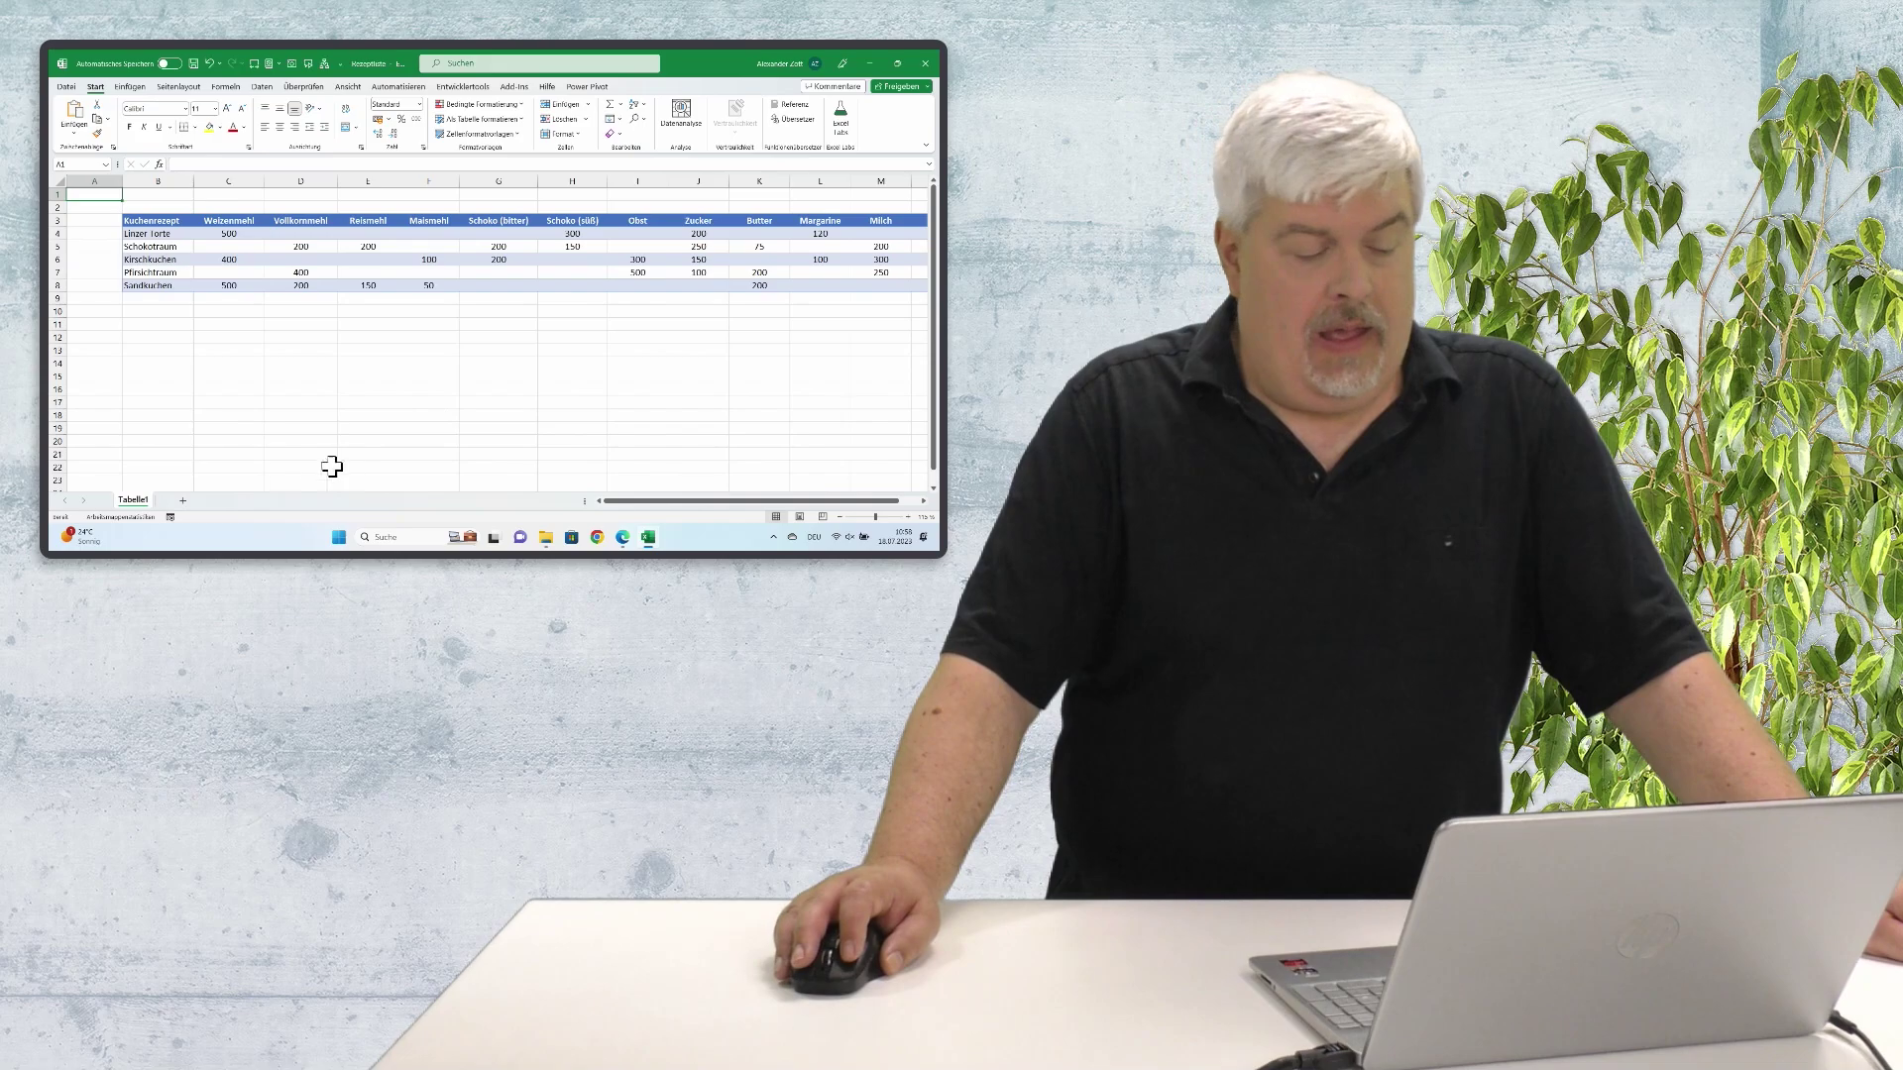
Step: Enter the label "Suche:" in B11 and the search term "Schokotraum" in C11
{"action": "left_click", "coordinate": [168, 323]}
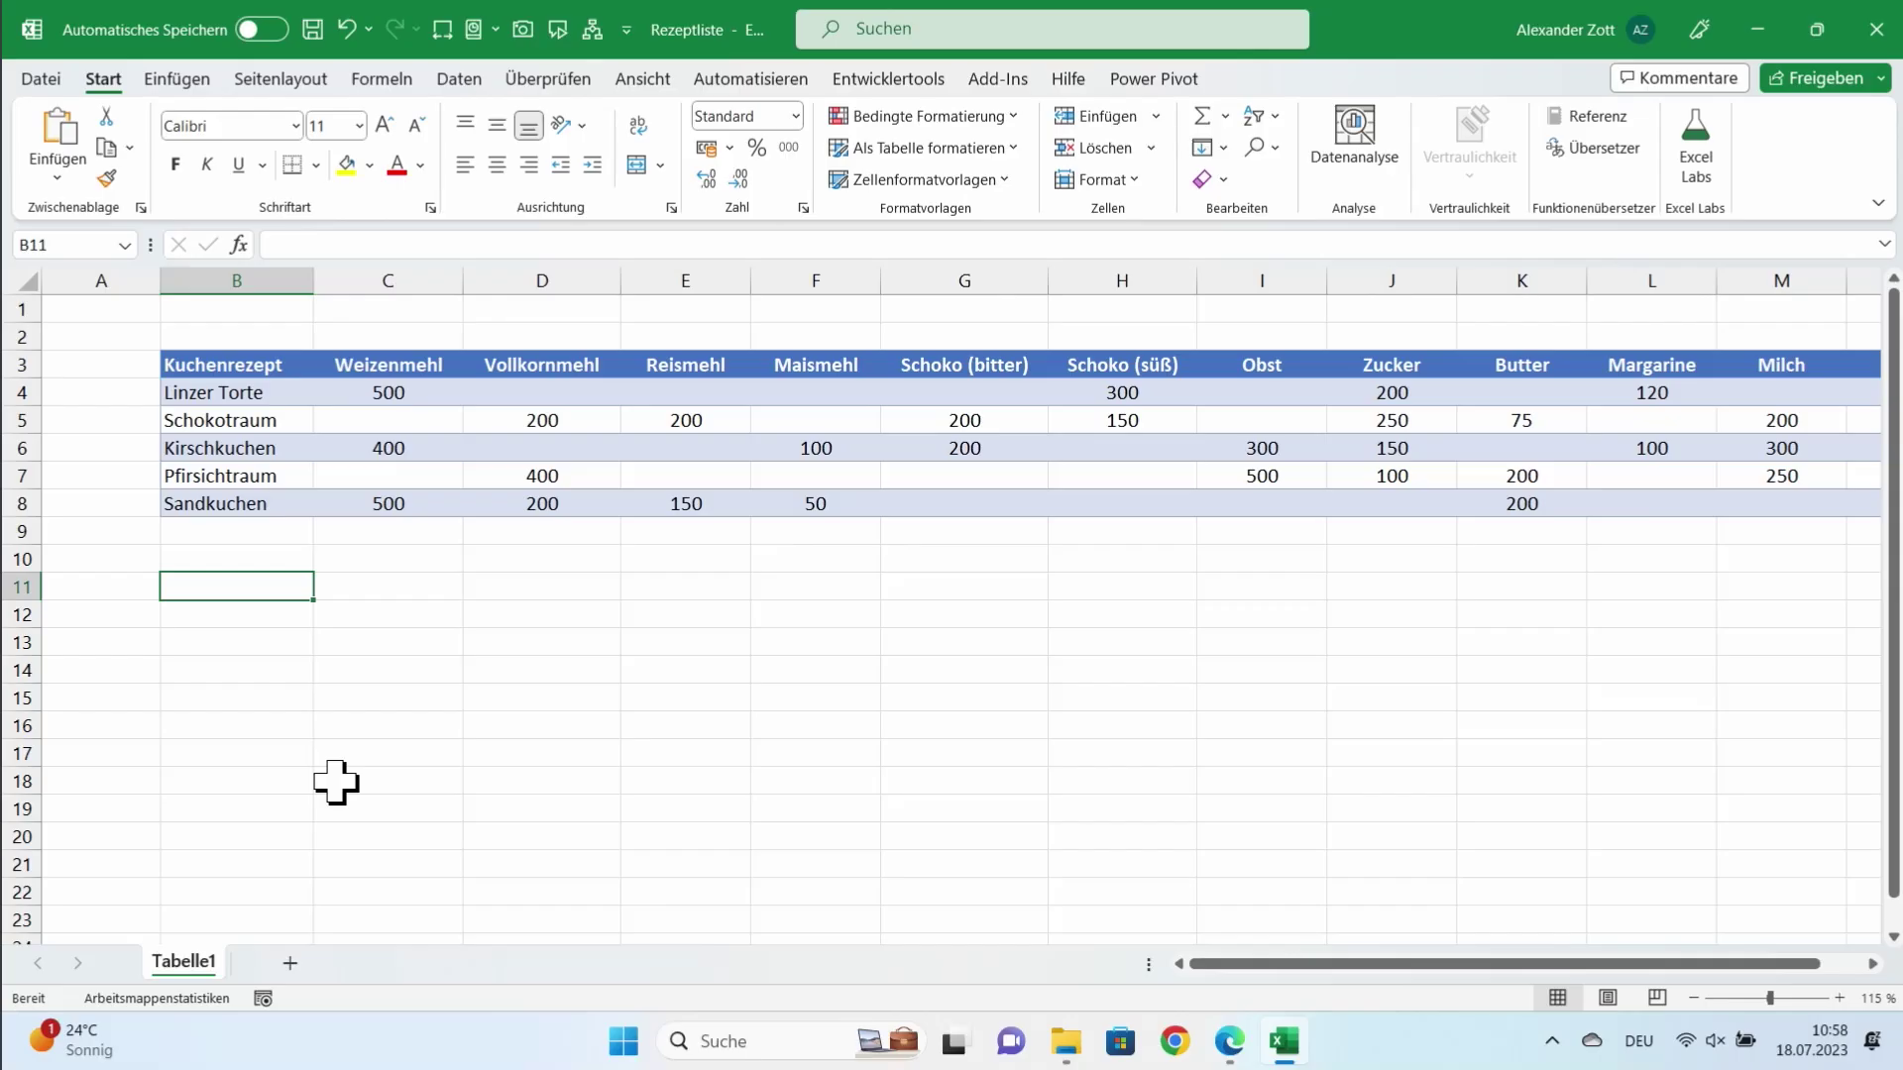
{"action": "type", "text": "Suche:"}
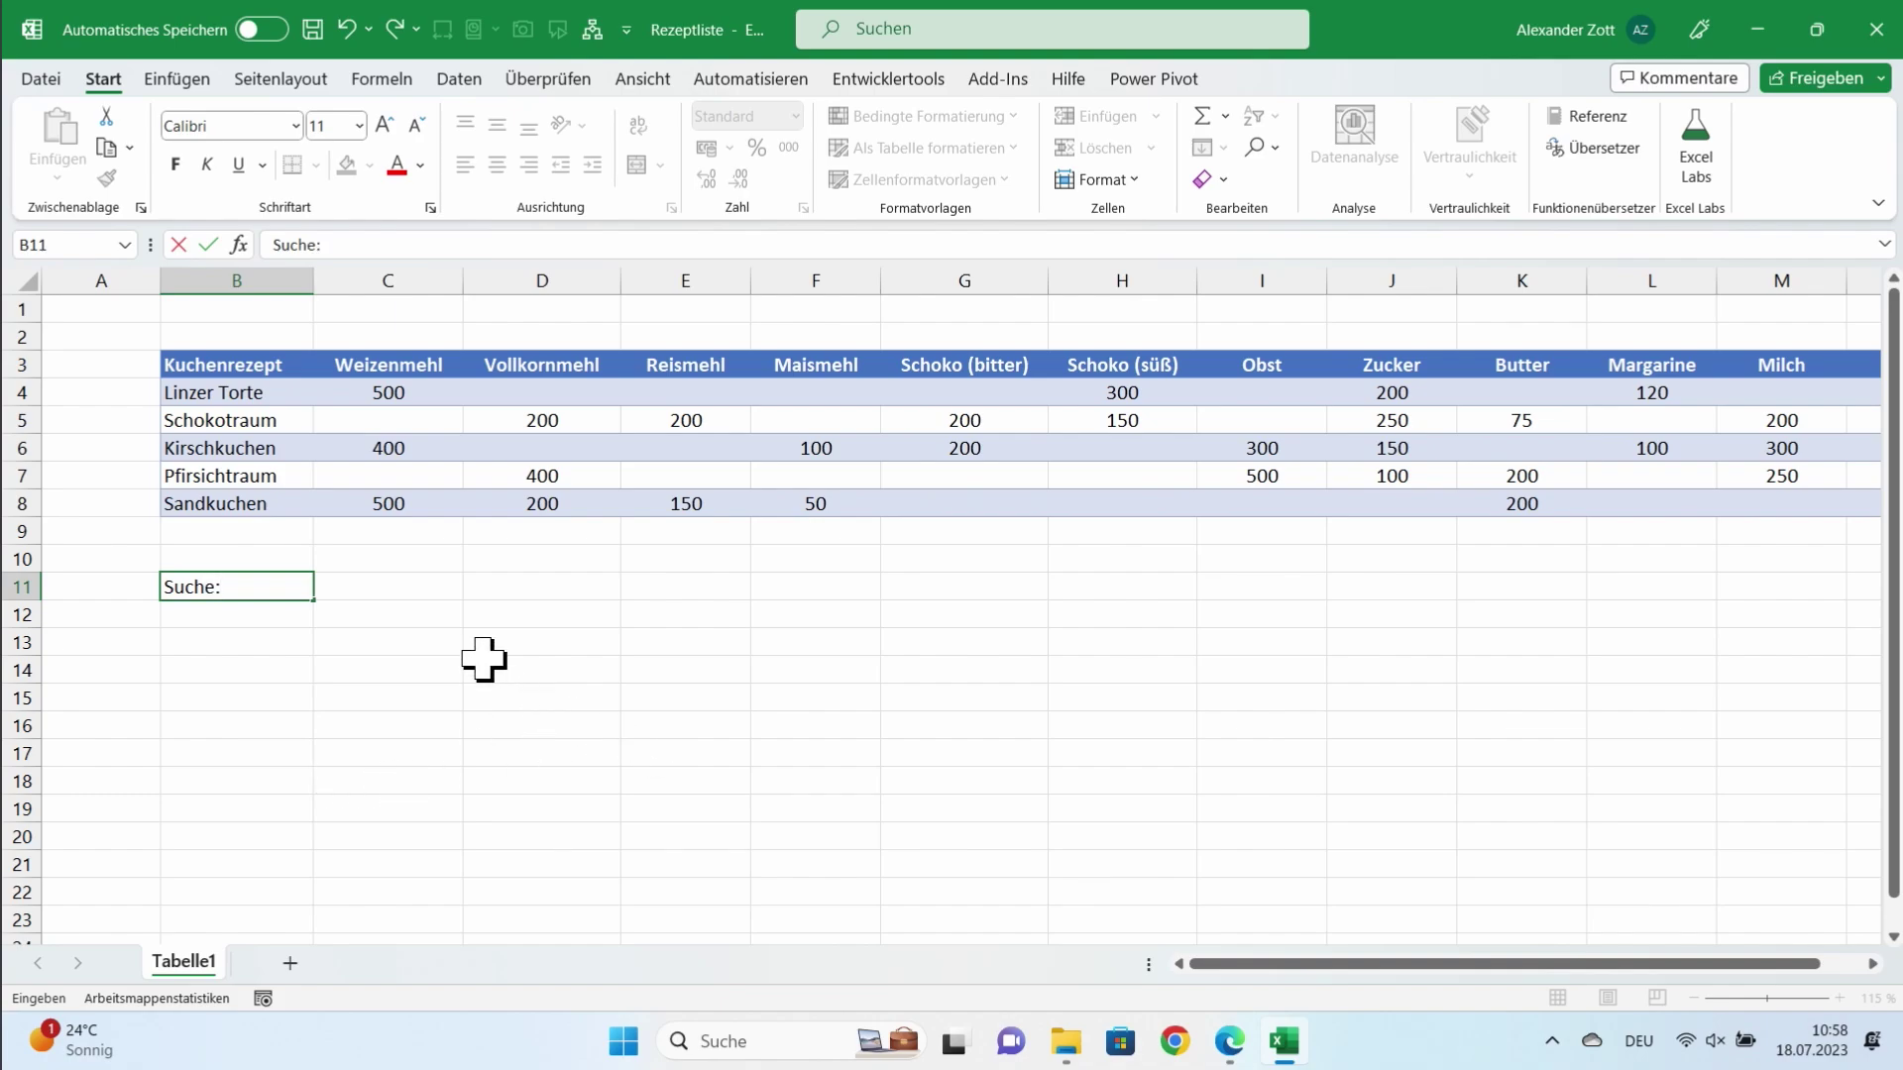
{"action": "left_click", "coordinate": [393, 584]}
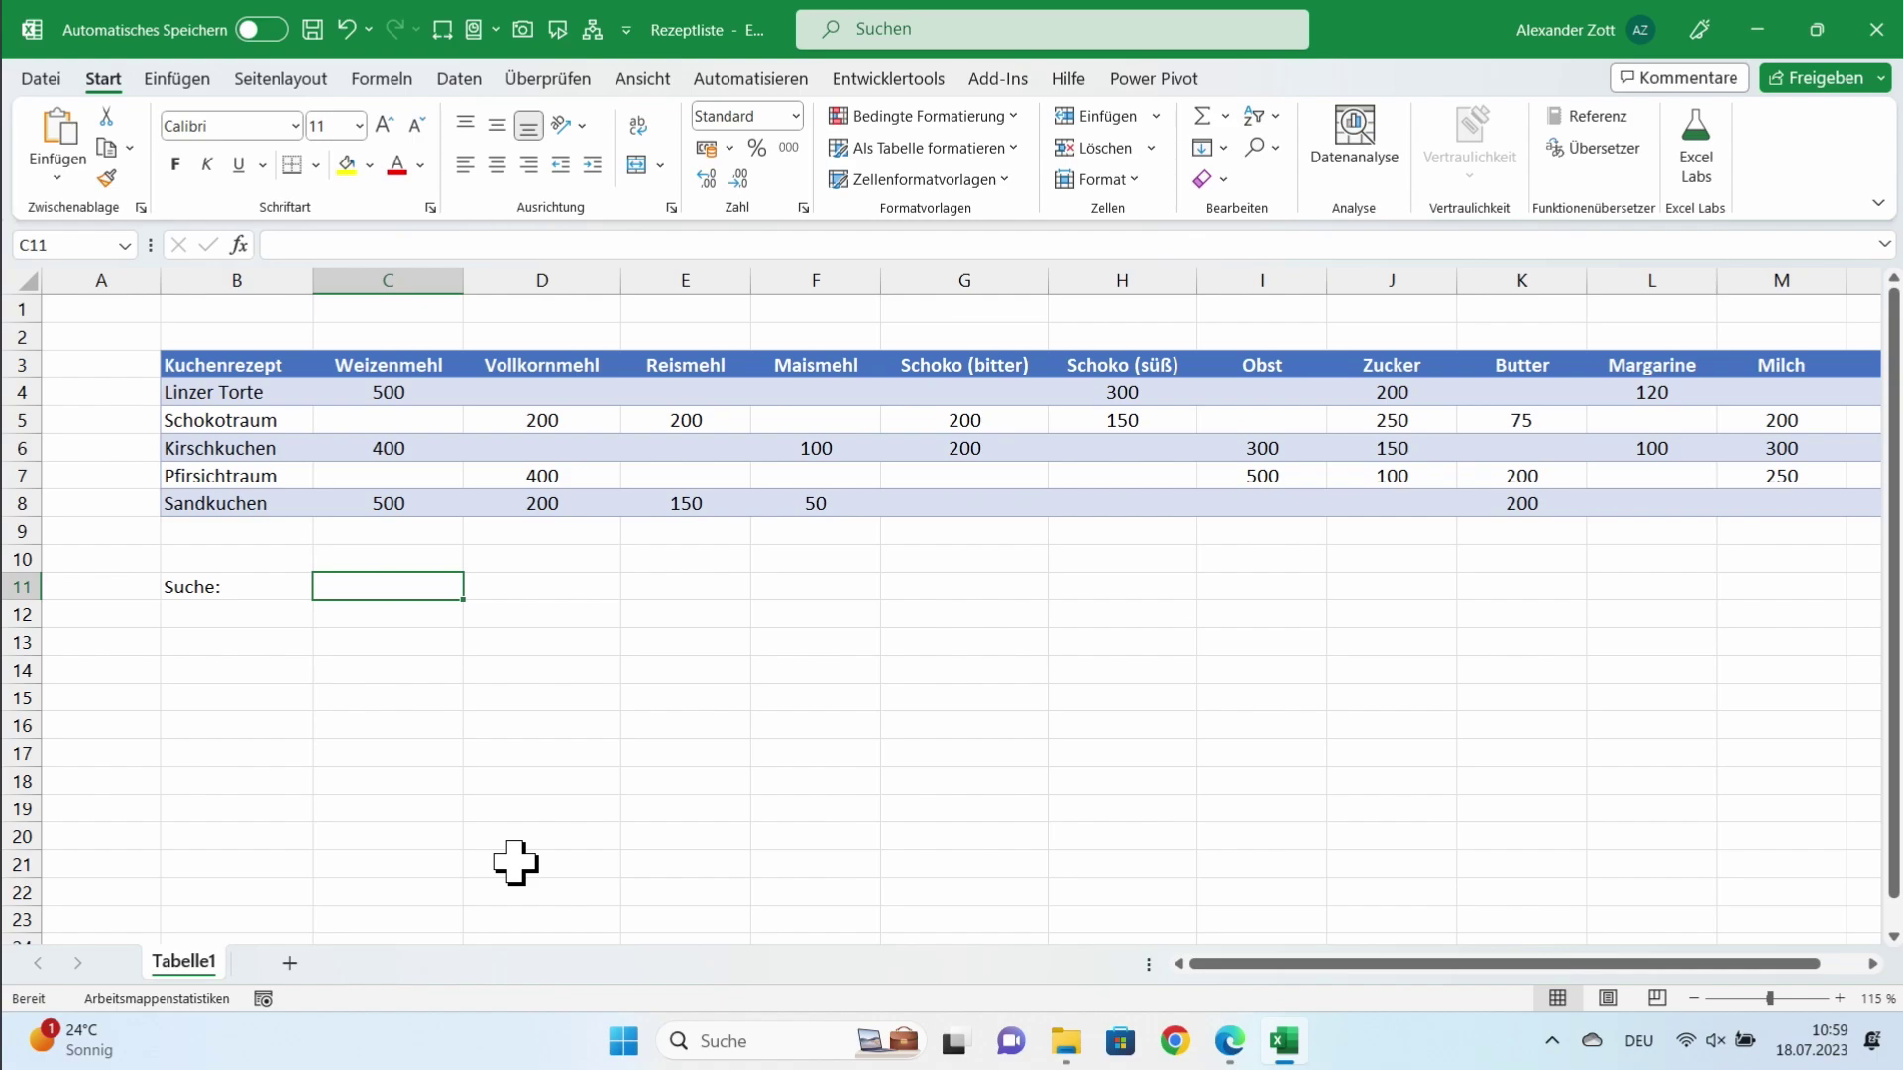
{"action": "type", "text": "Schokotraum"}
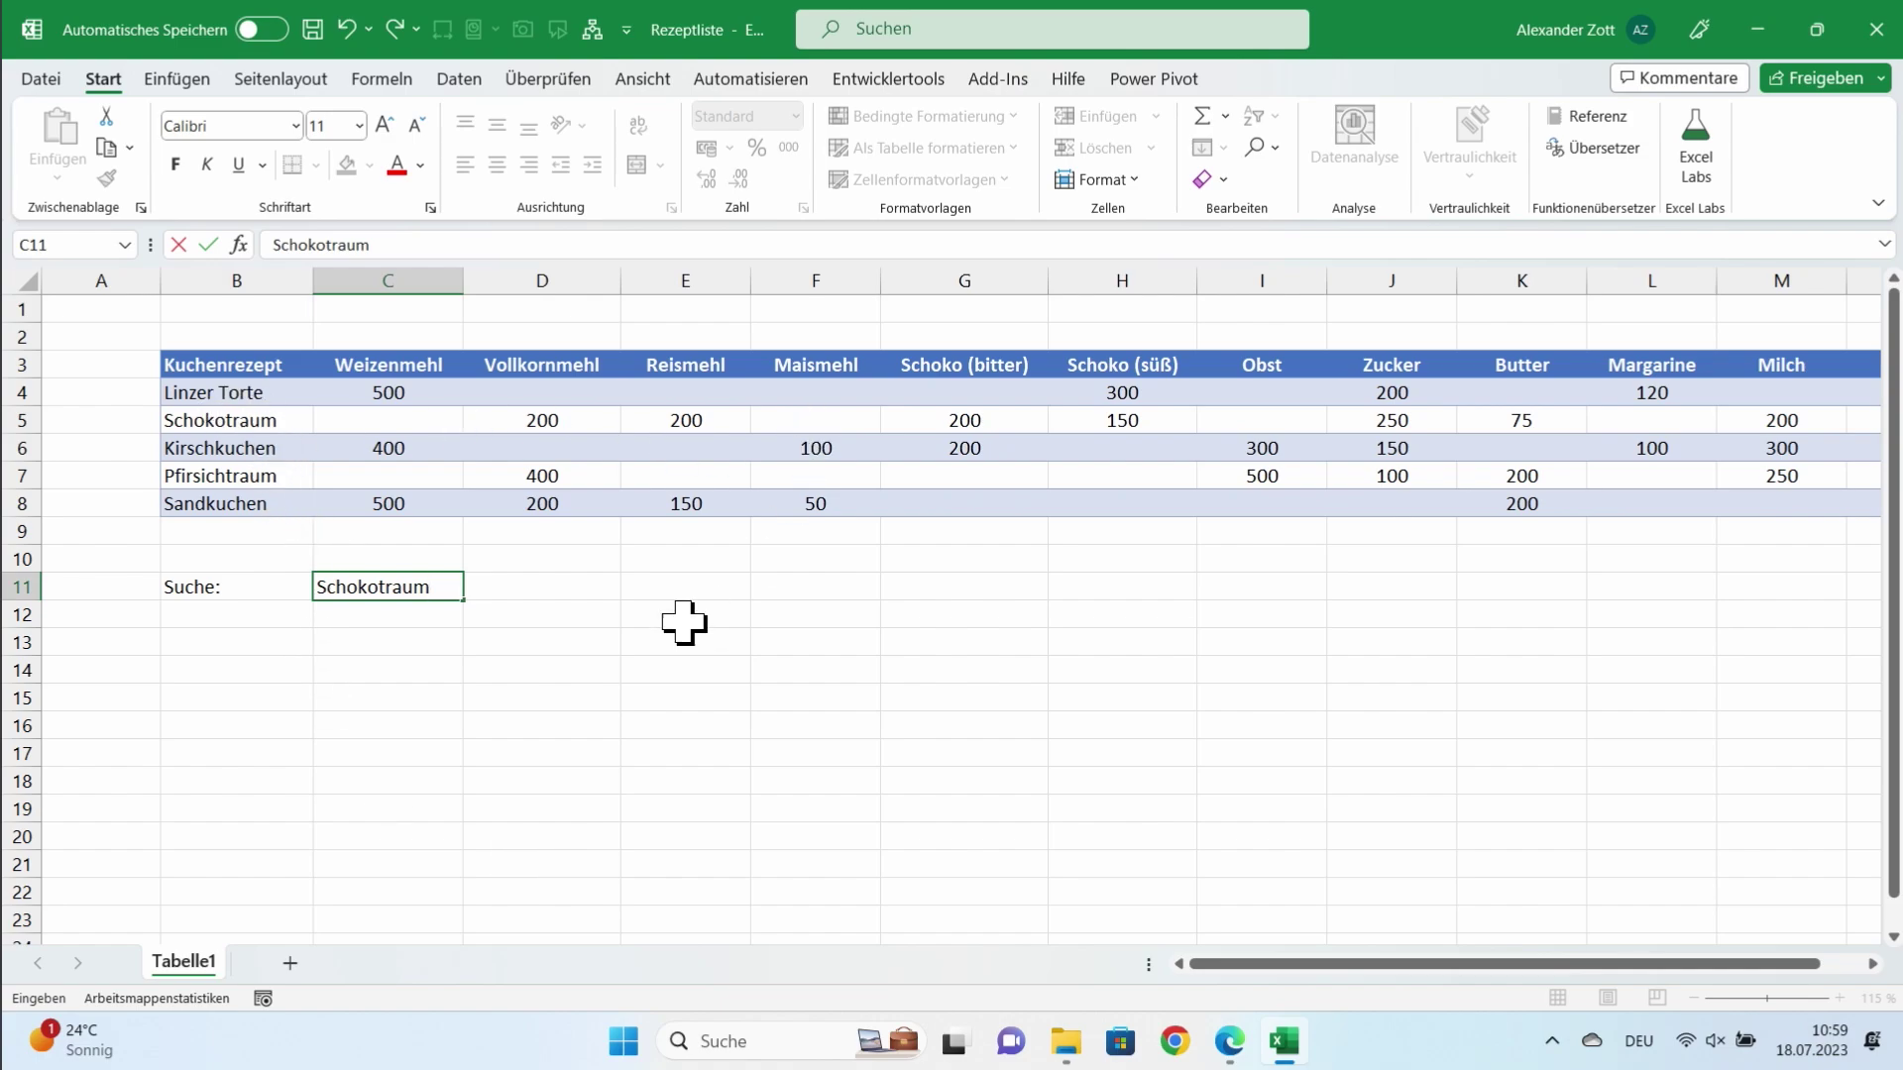
{"action": "left_click", "coordinate": [436, 632]}
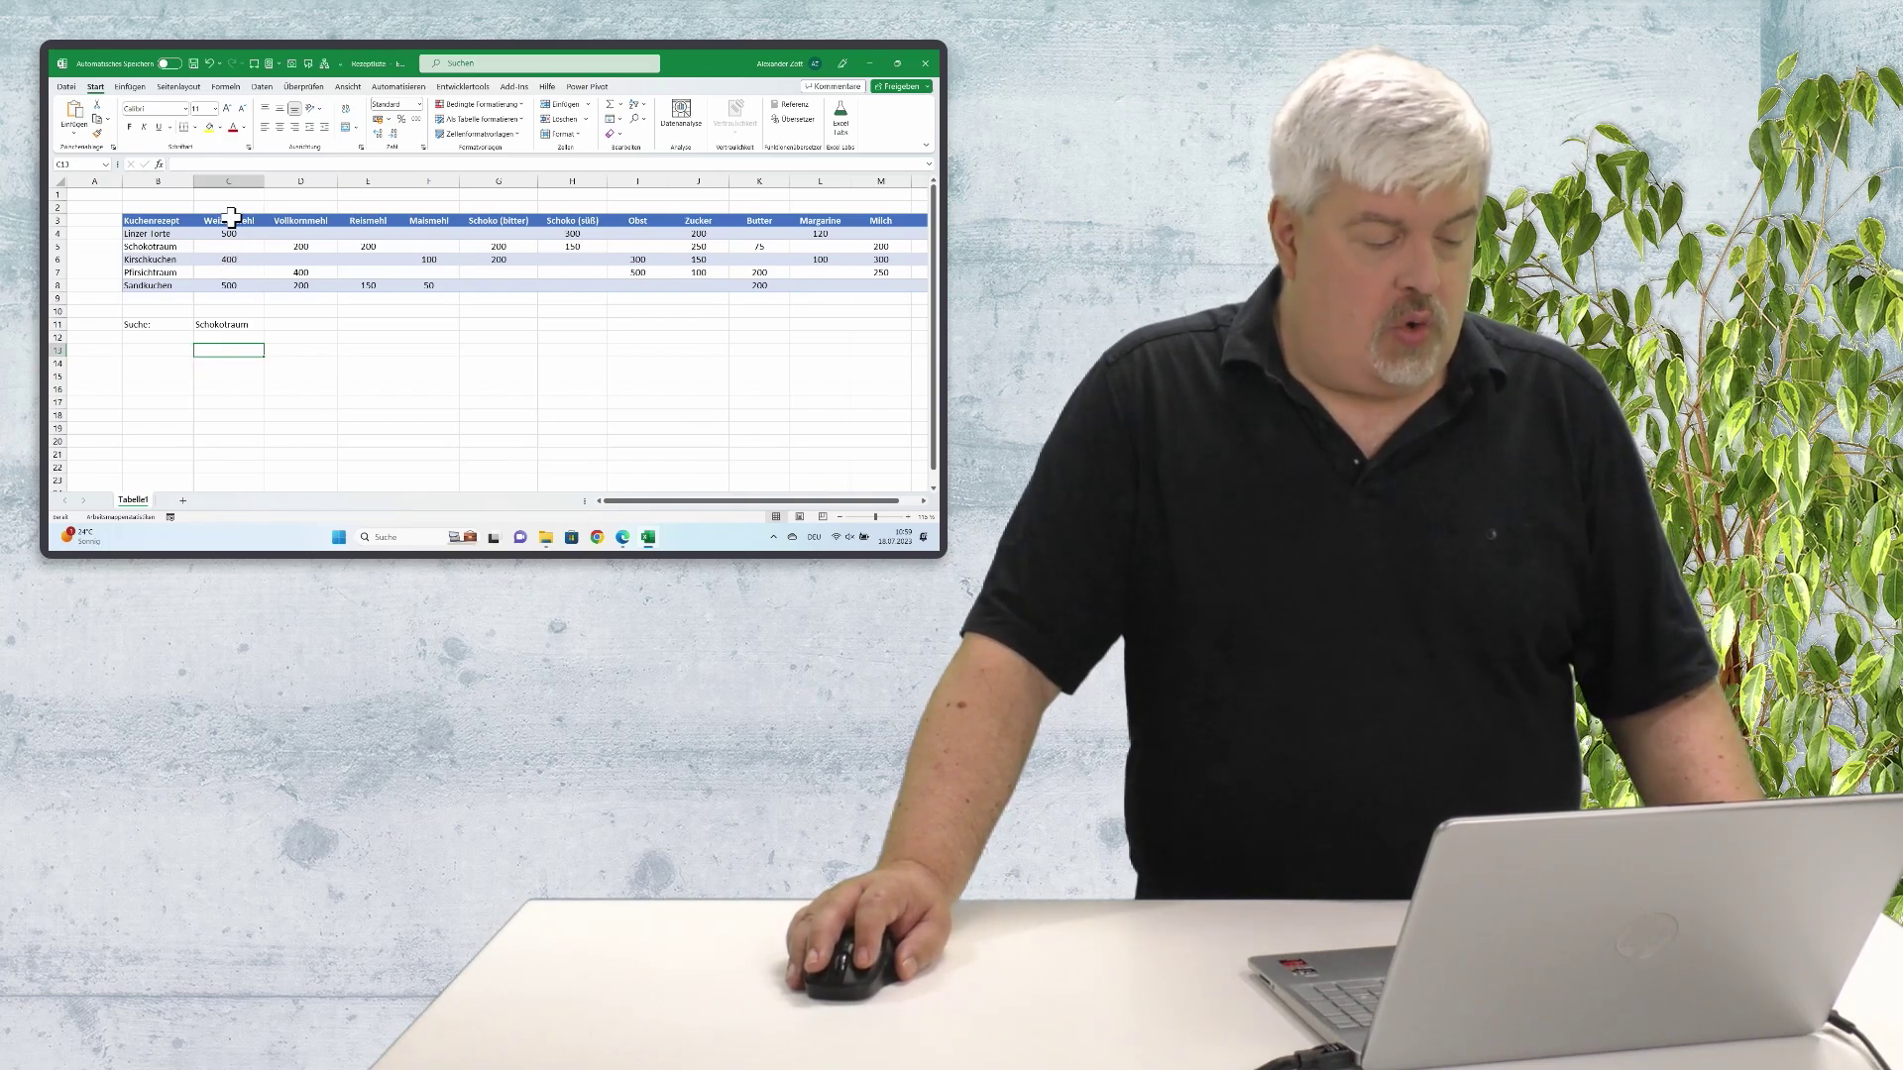
{"action": "left_click_drag", "start_coordinate": [226, 219], "coordinate": [891, 218]}
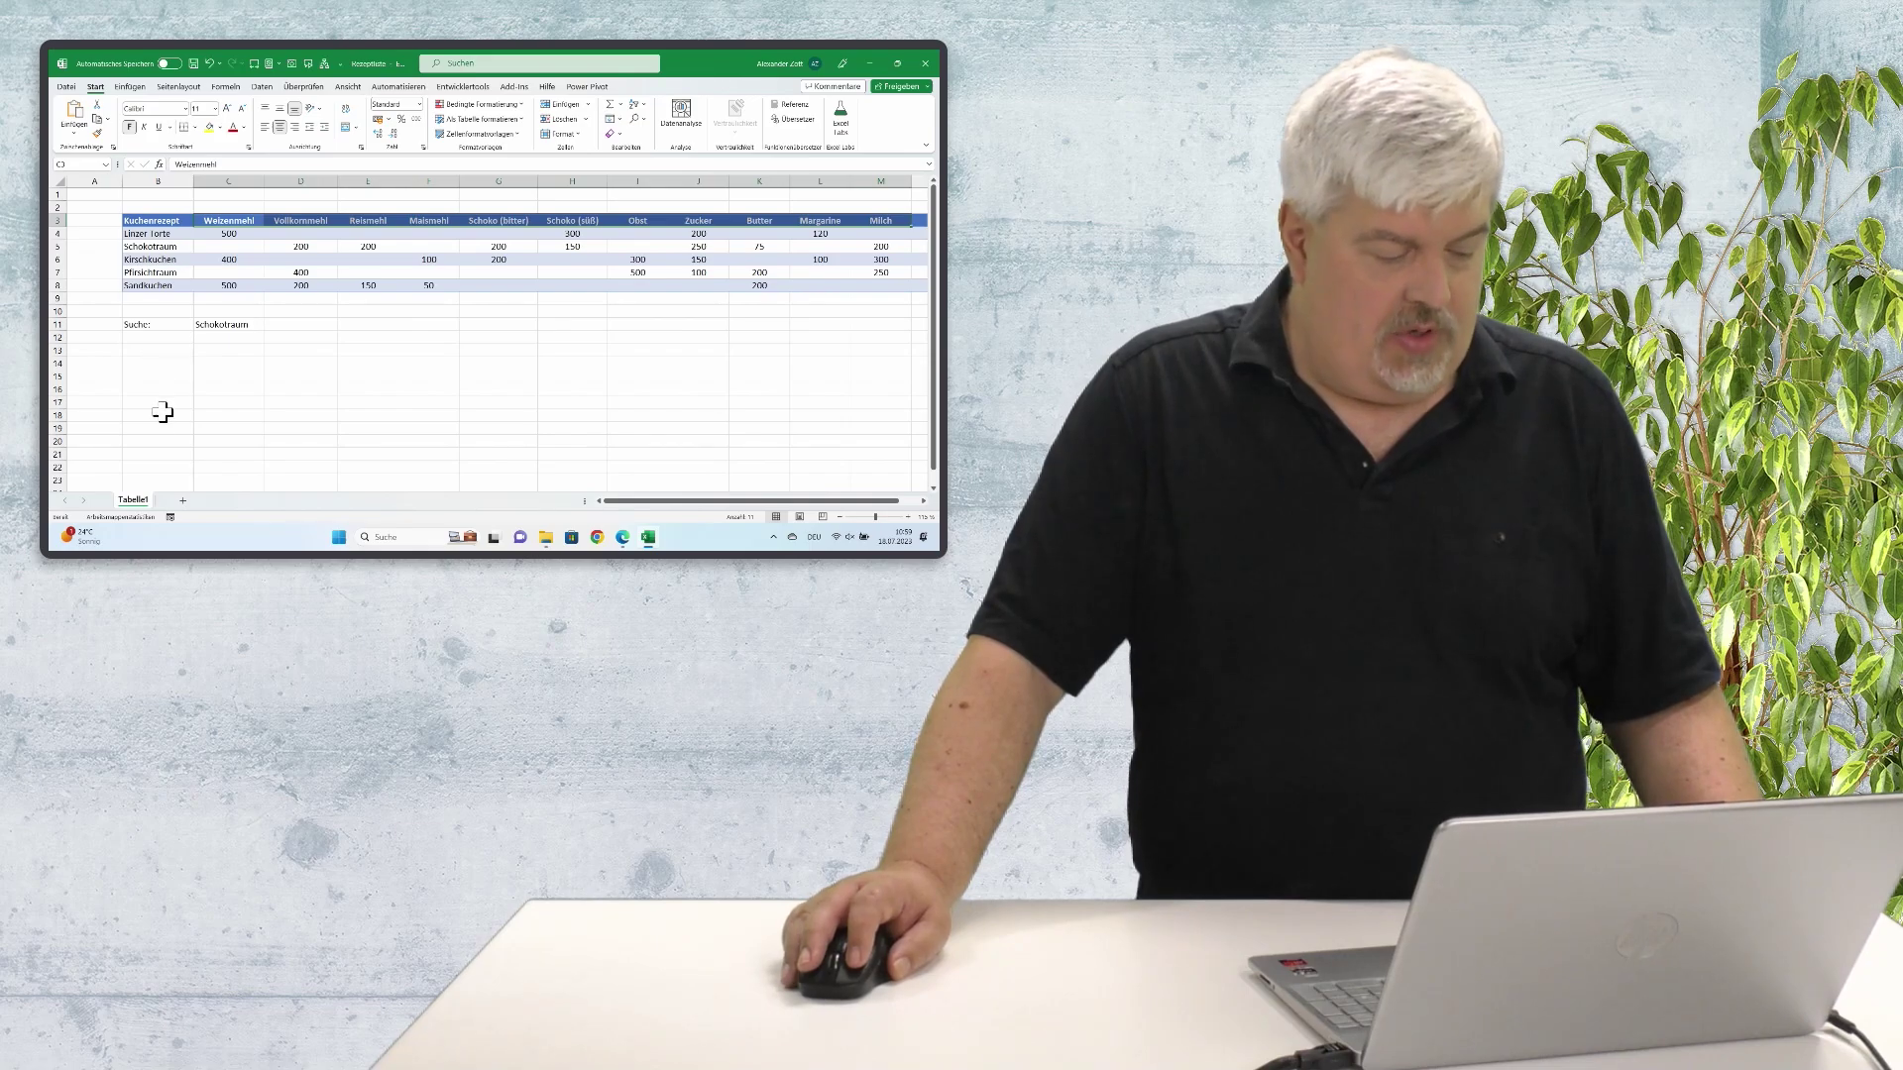
{"action": "left_click", "coordinate": [334, 365]}
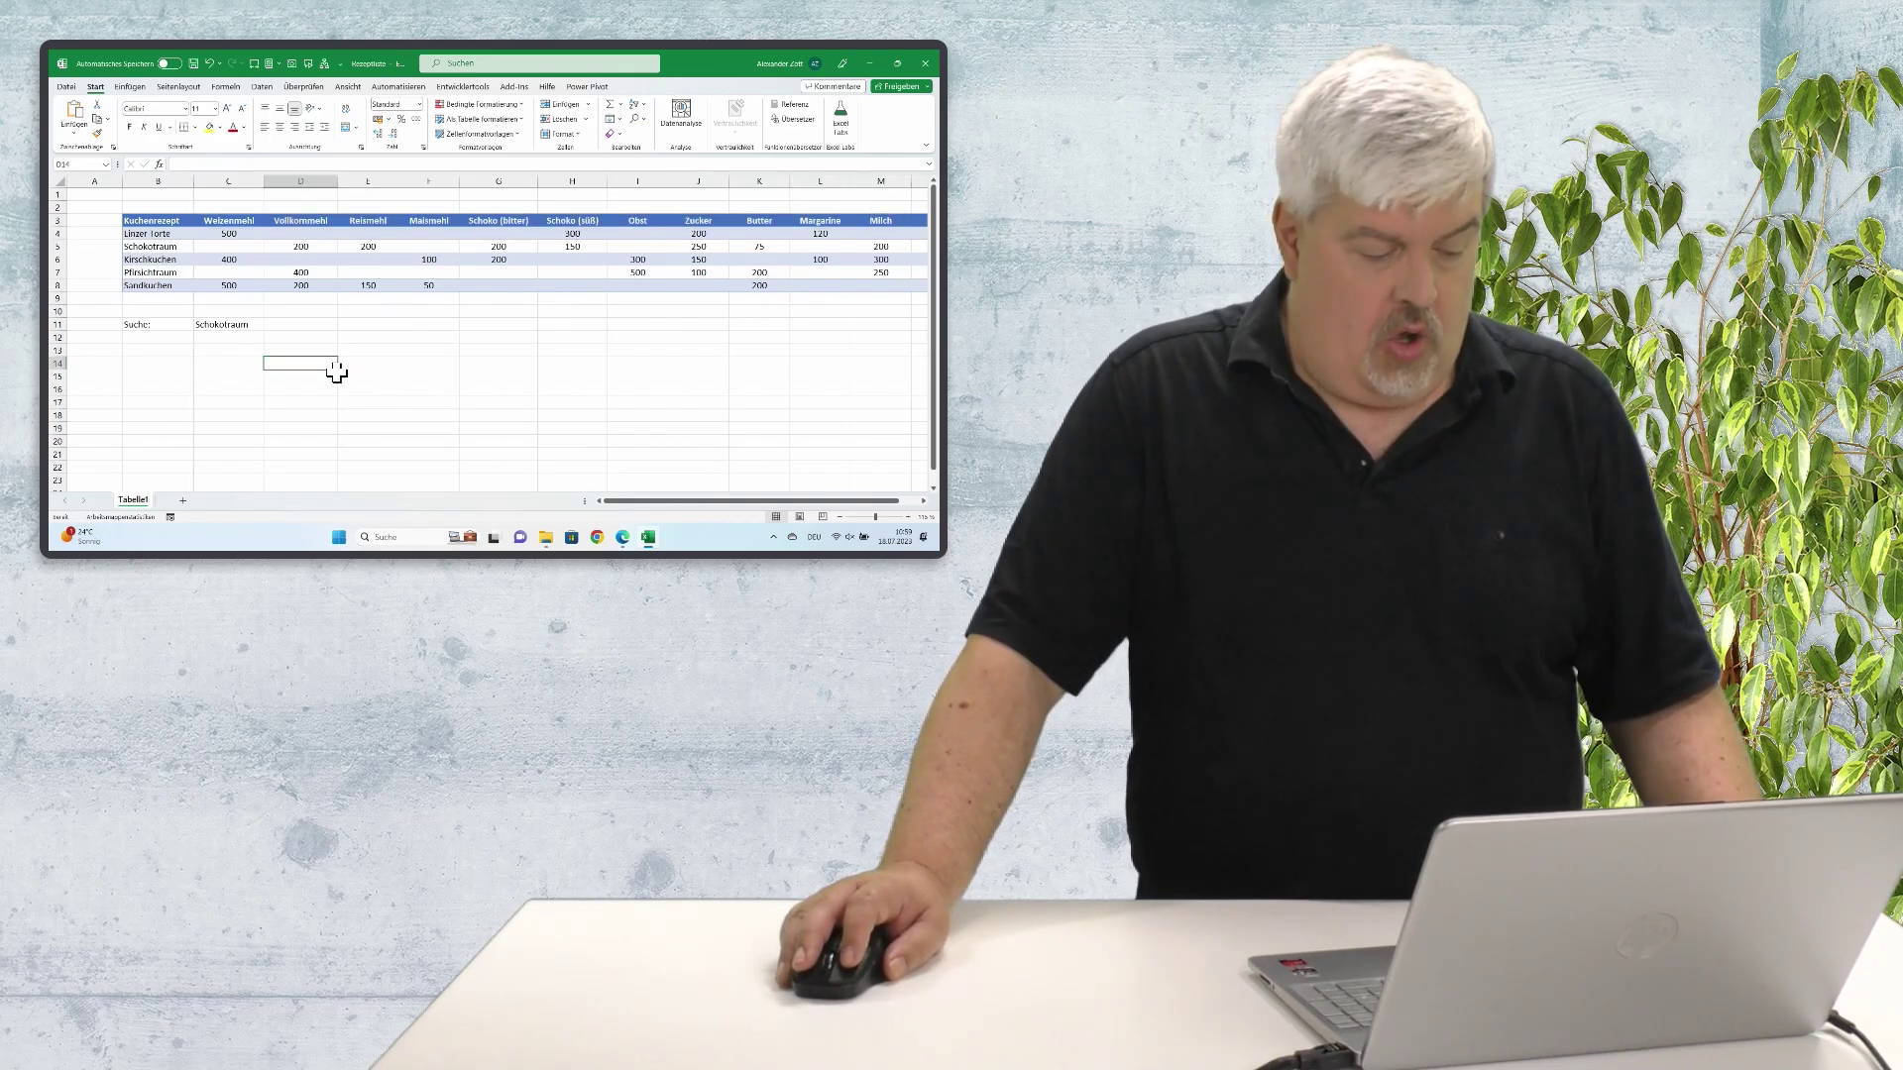
{"action": "left_click", "coordinate": [140, 349]}
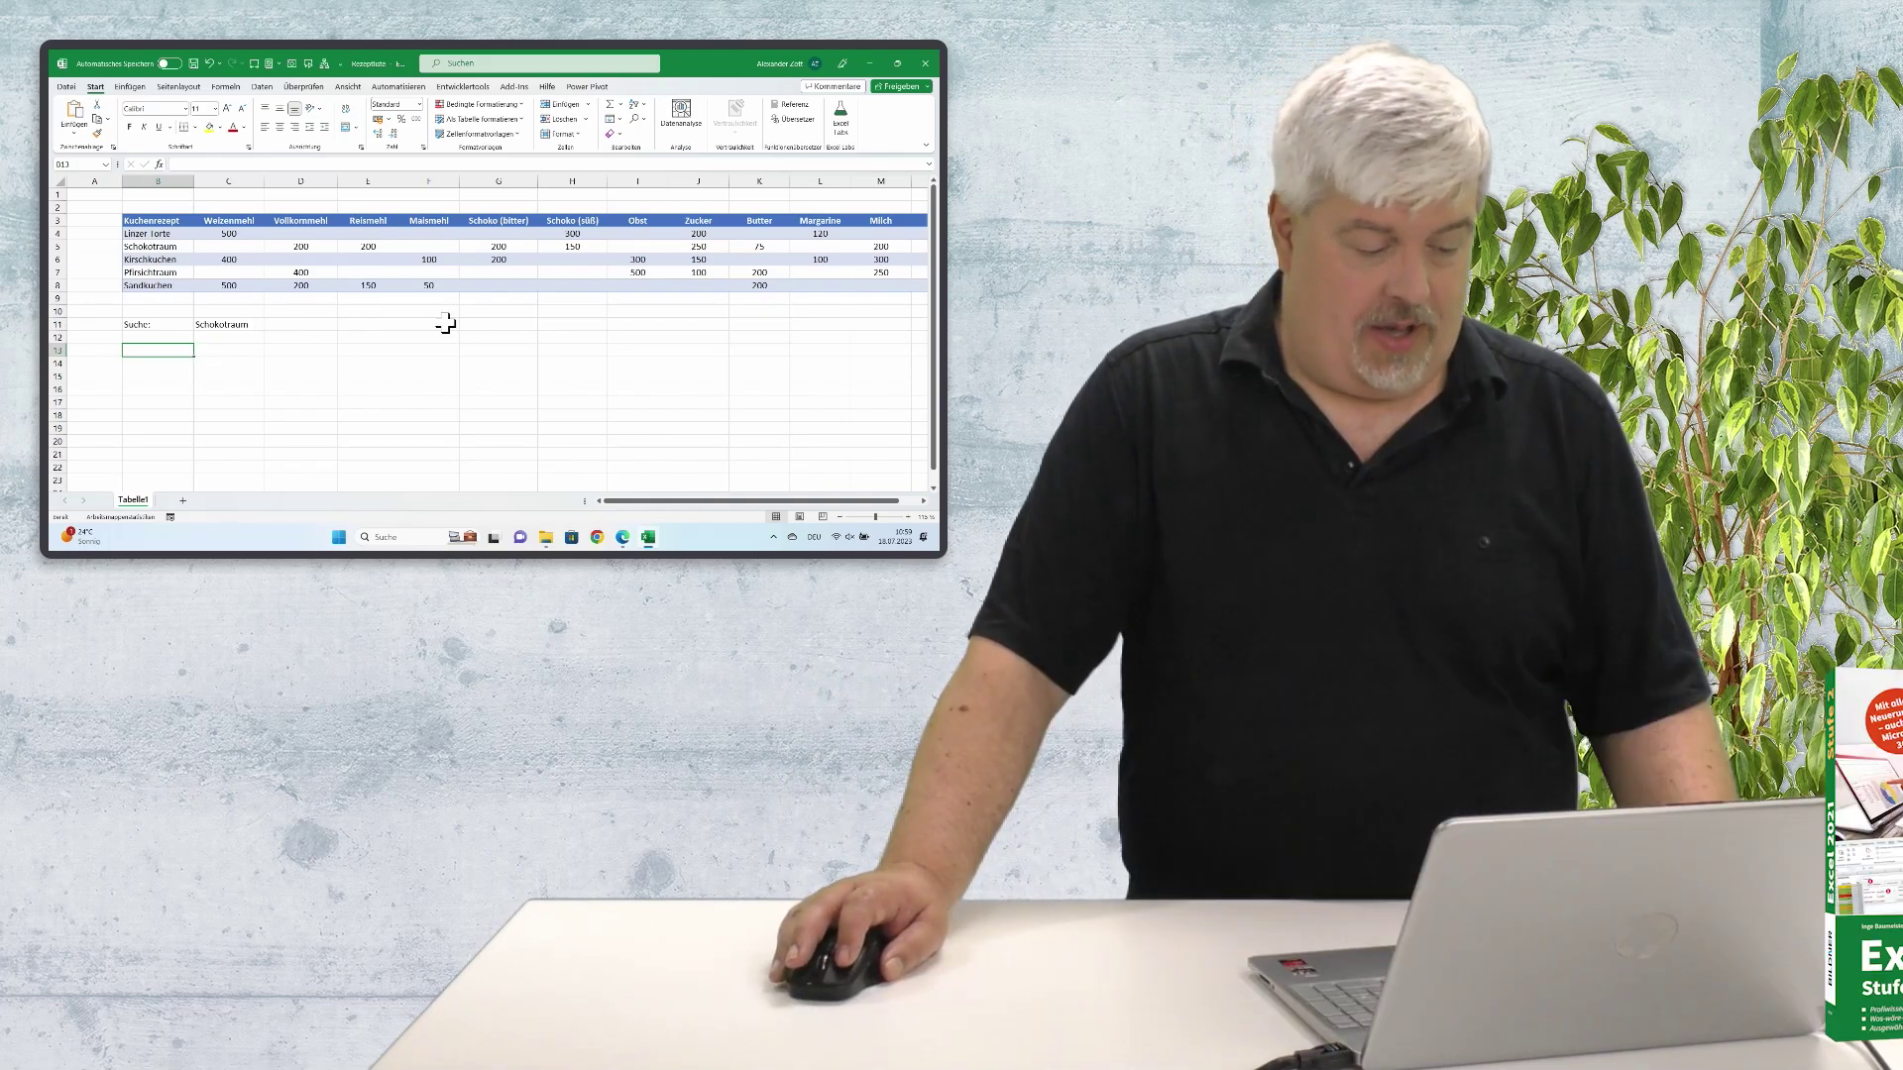
{"action": "left_click_drag", "start_coordinate": [226, 220], "coordinate": [834, 219]}
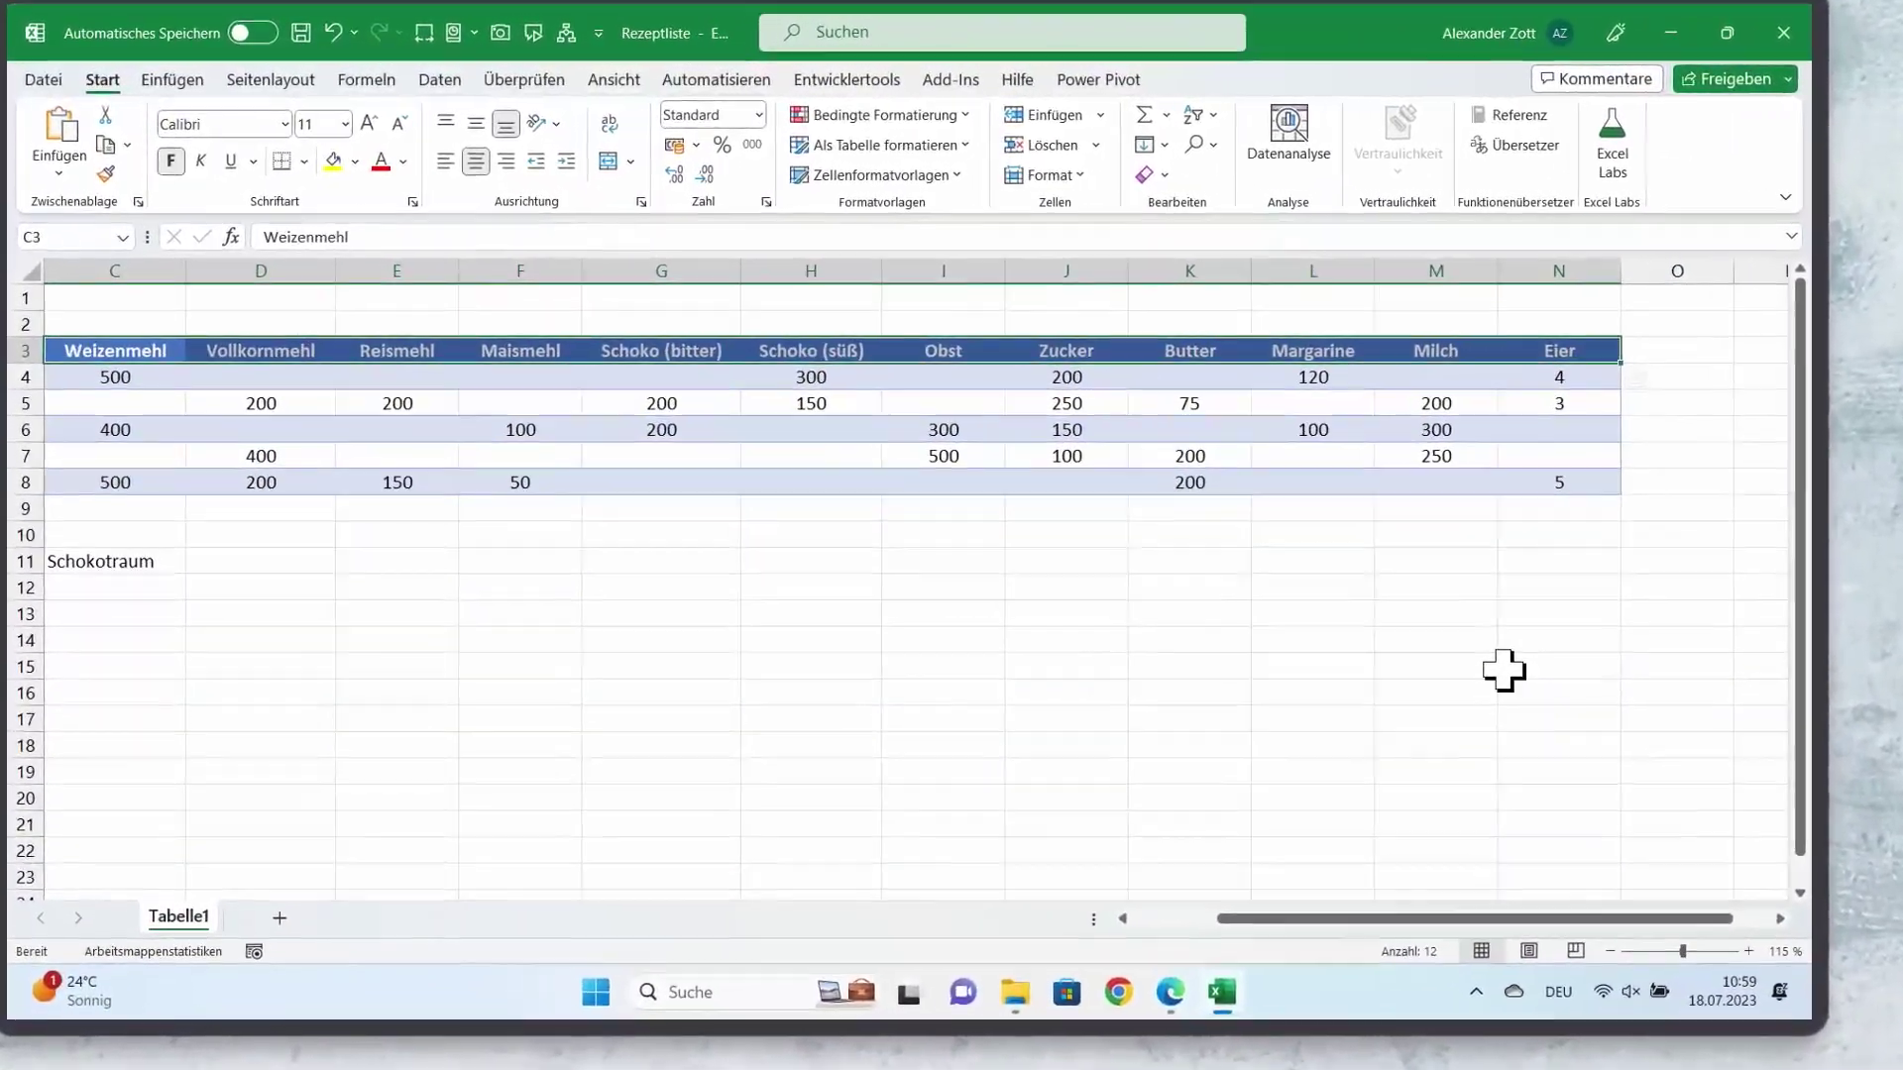
{"action": "key", "text": "ctrl+c"}
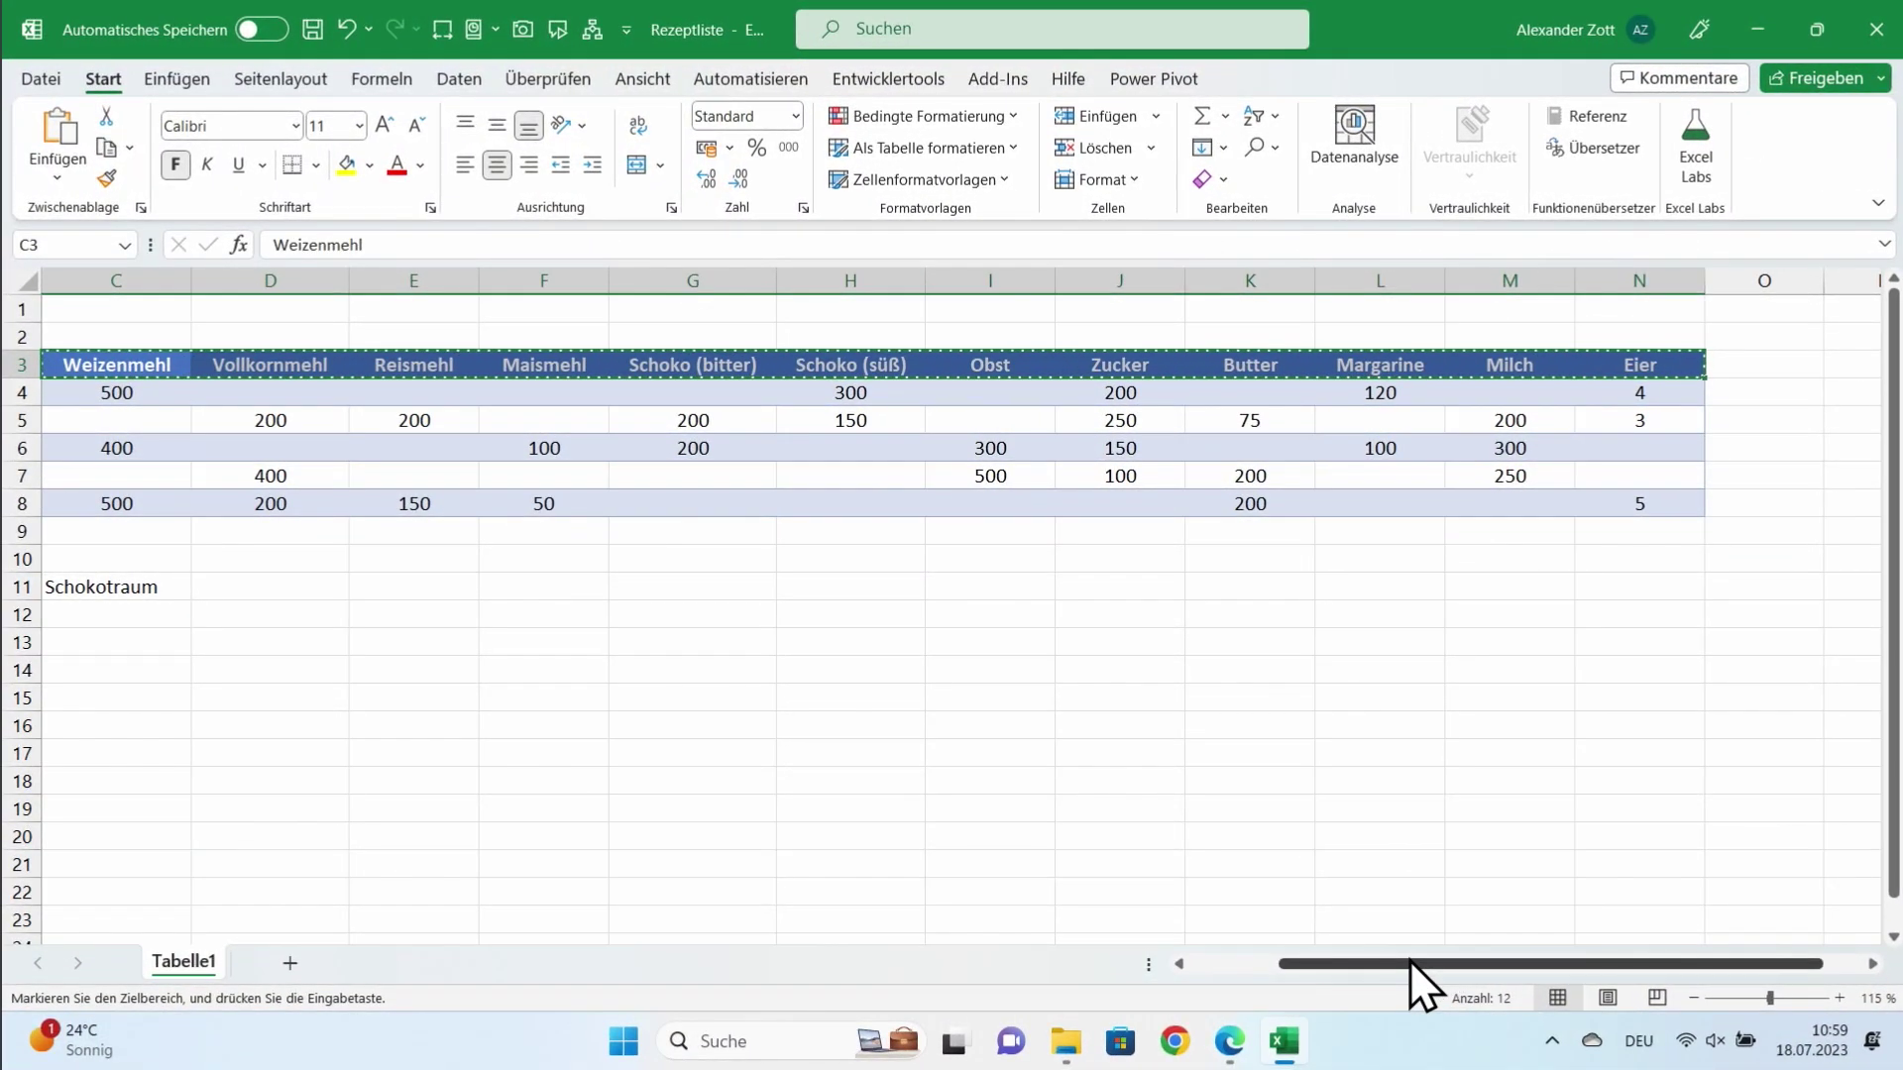
{"action": "left_click_drag", "start_coordinate": [1409, 961], "coordinate": [1323, 964]}
{"action": "left_click", "coordinate": [216, 639]}
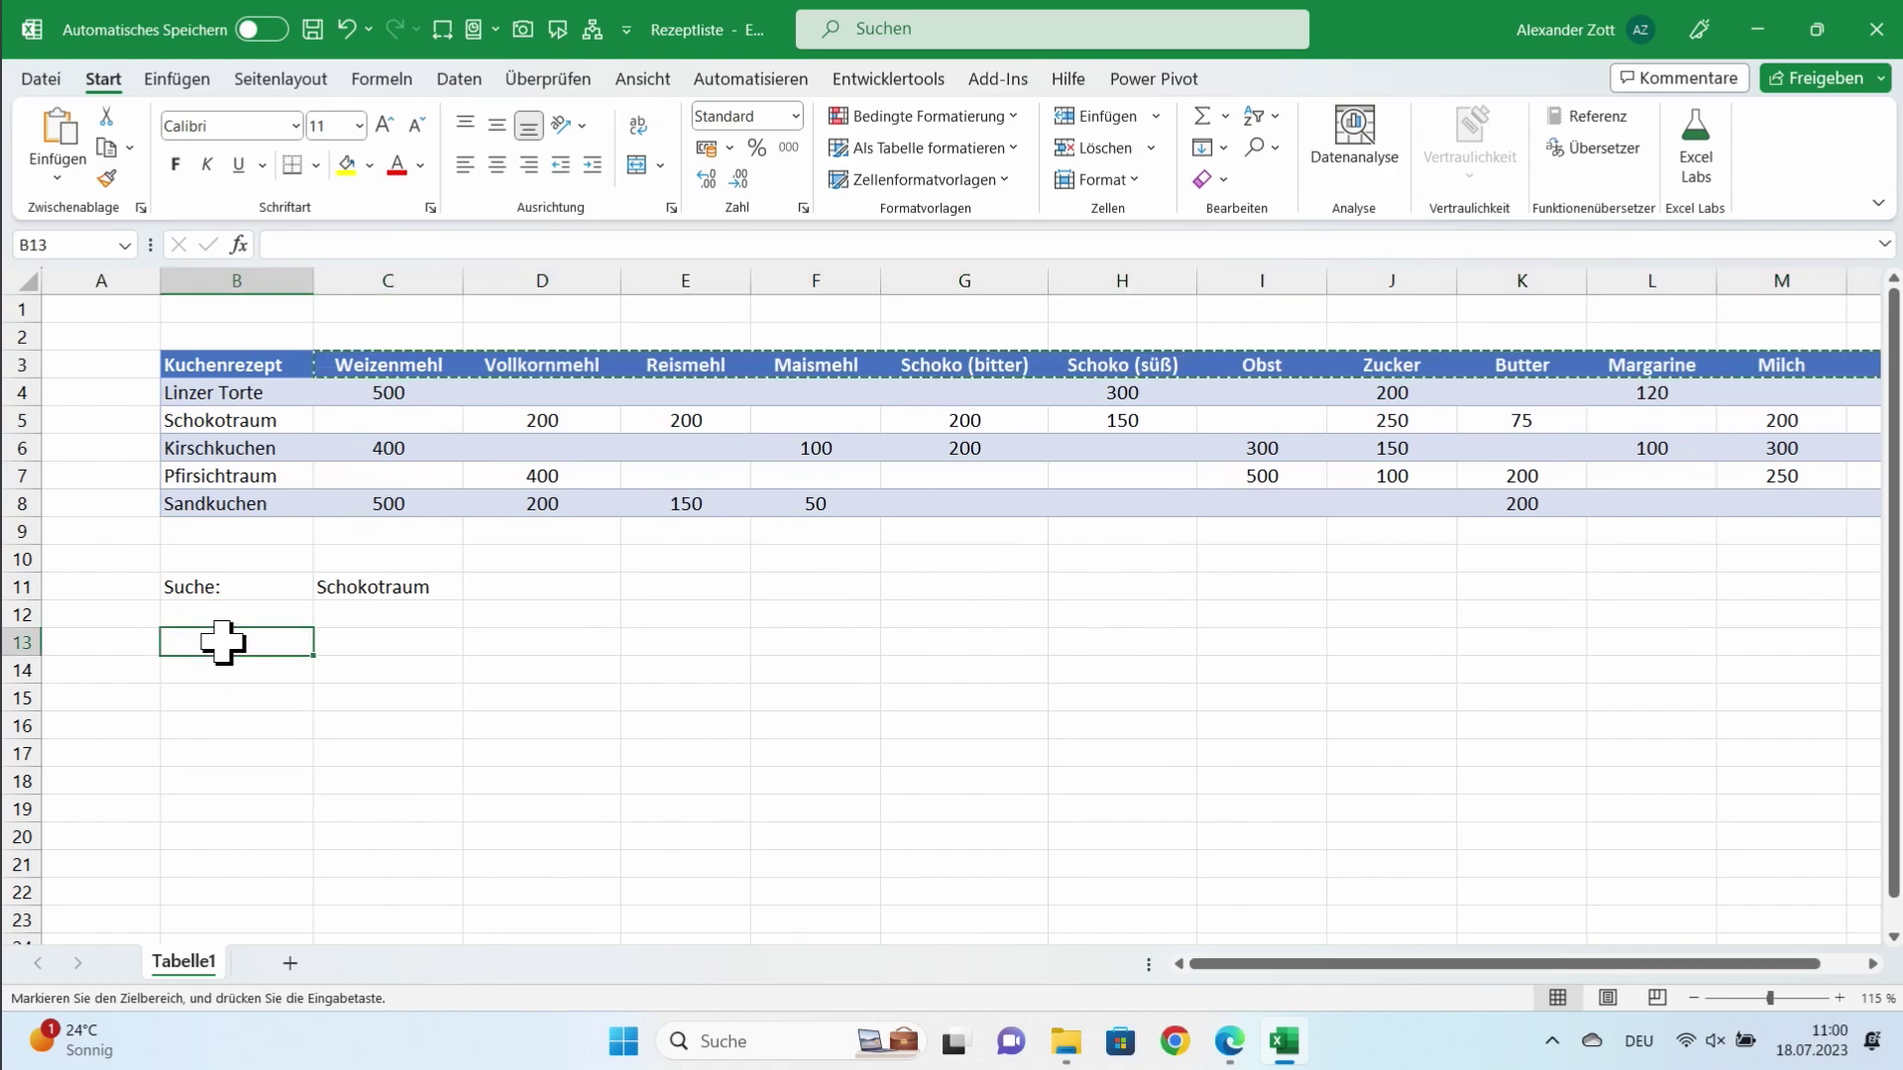
{"action": "right_click", "coordinate": [222, 642]}
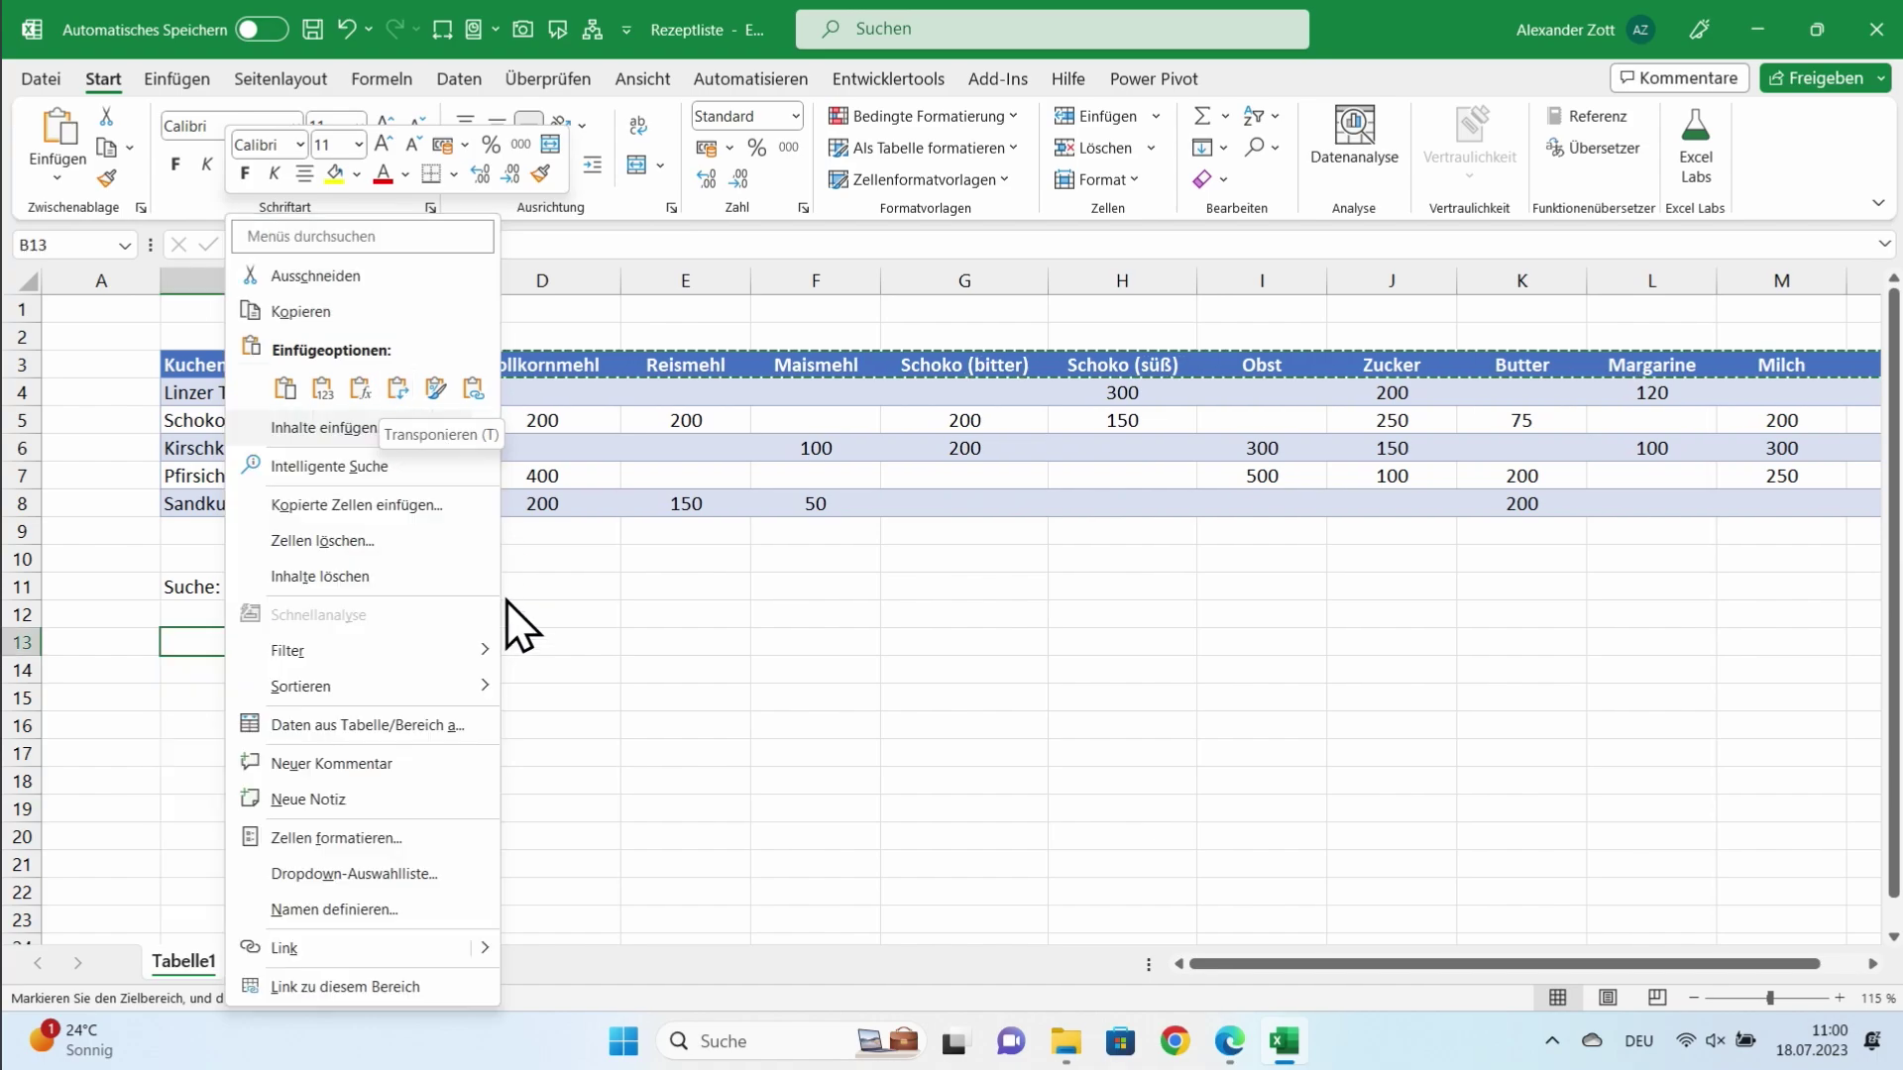
{"action": "left_click", "coordinate": [690, 667]}
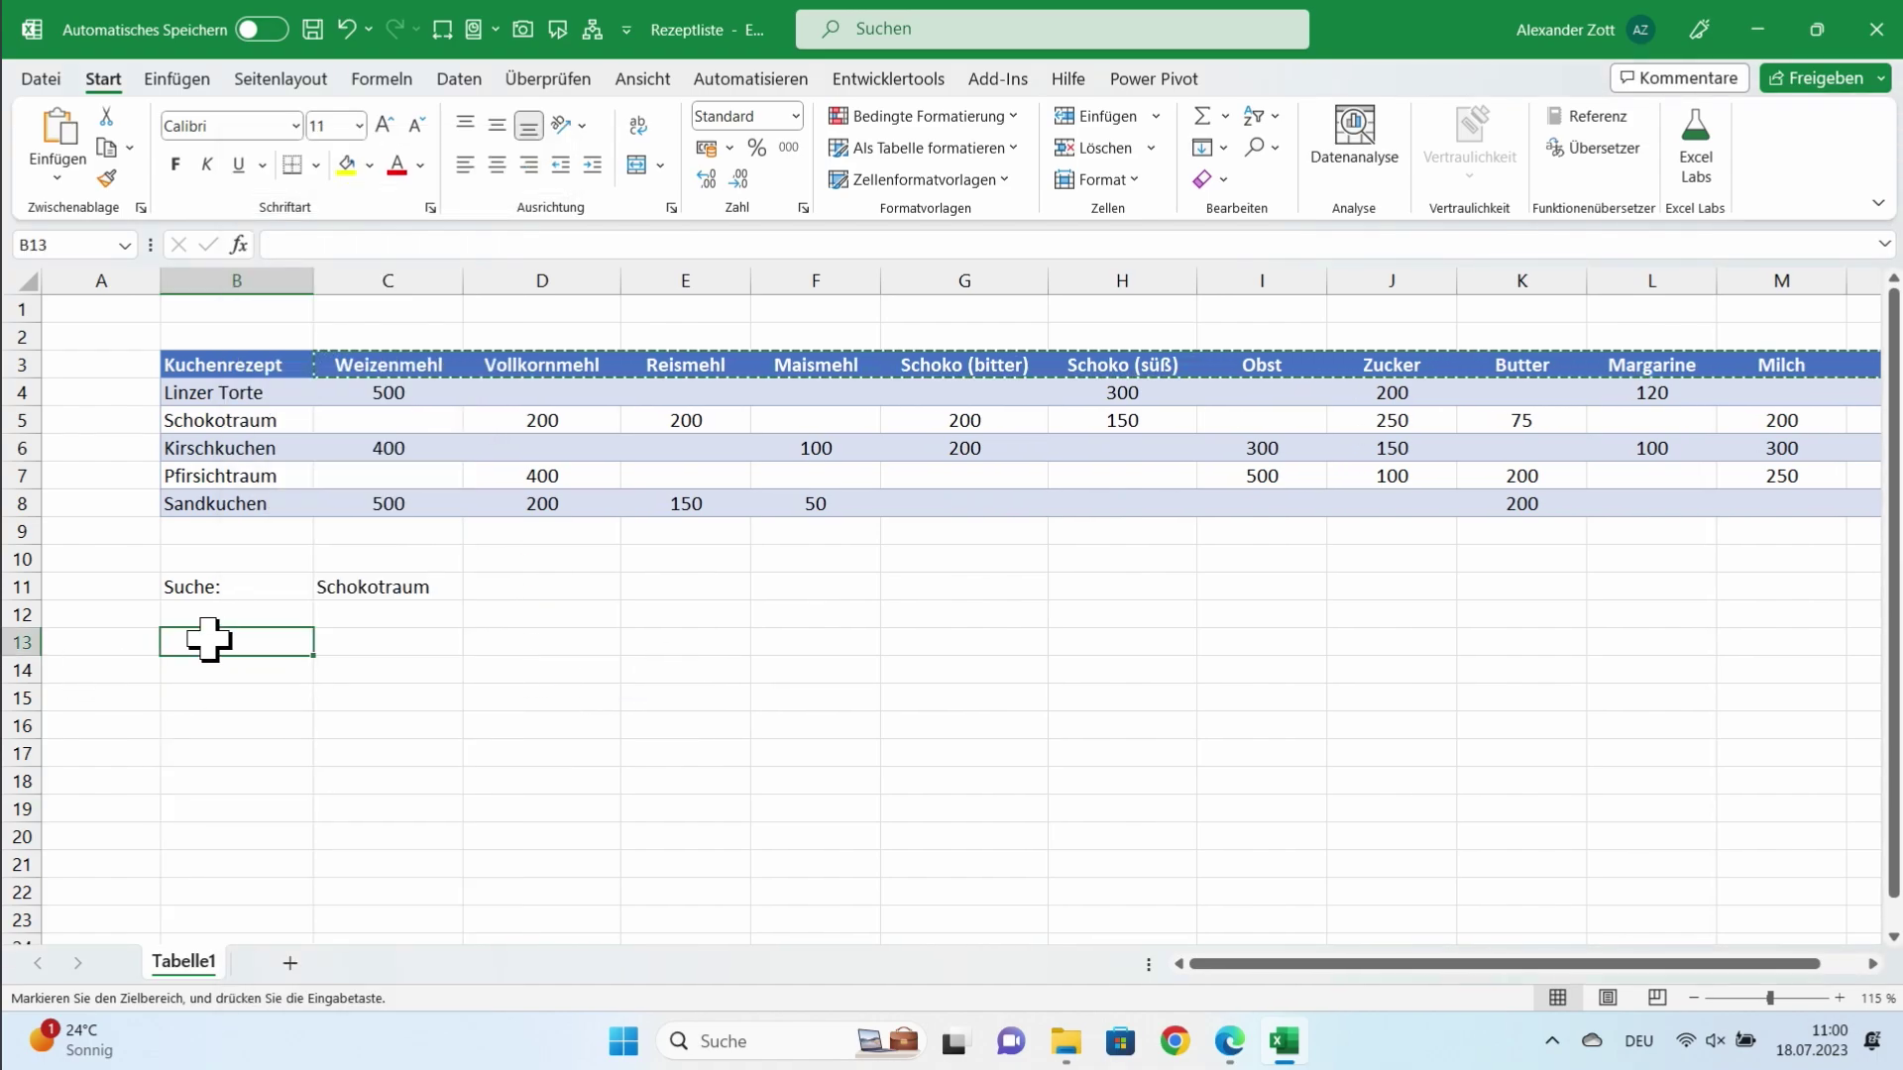
Step: Enter the formula =MTRANS(C3:N3) in B13 to list the ingredient headings vertically below the search row
{"action": "type", "text": "="}
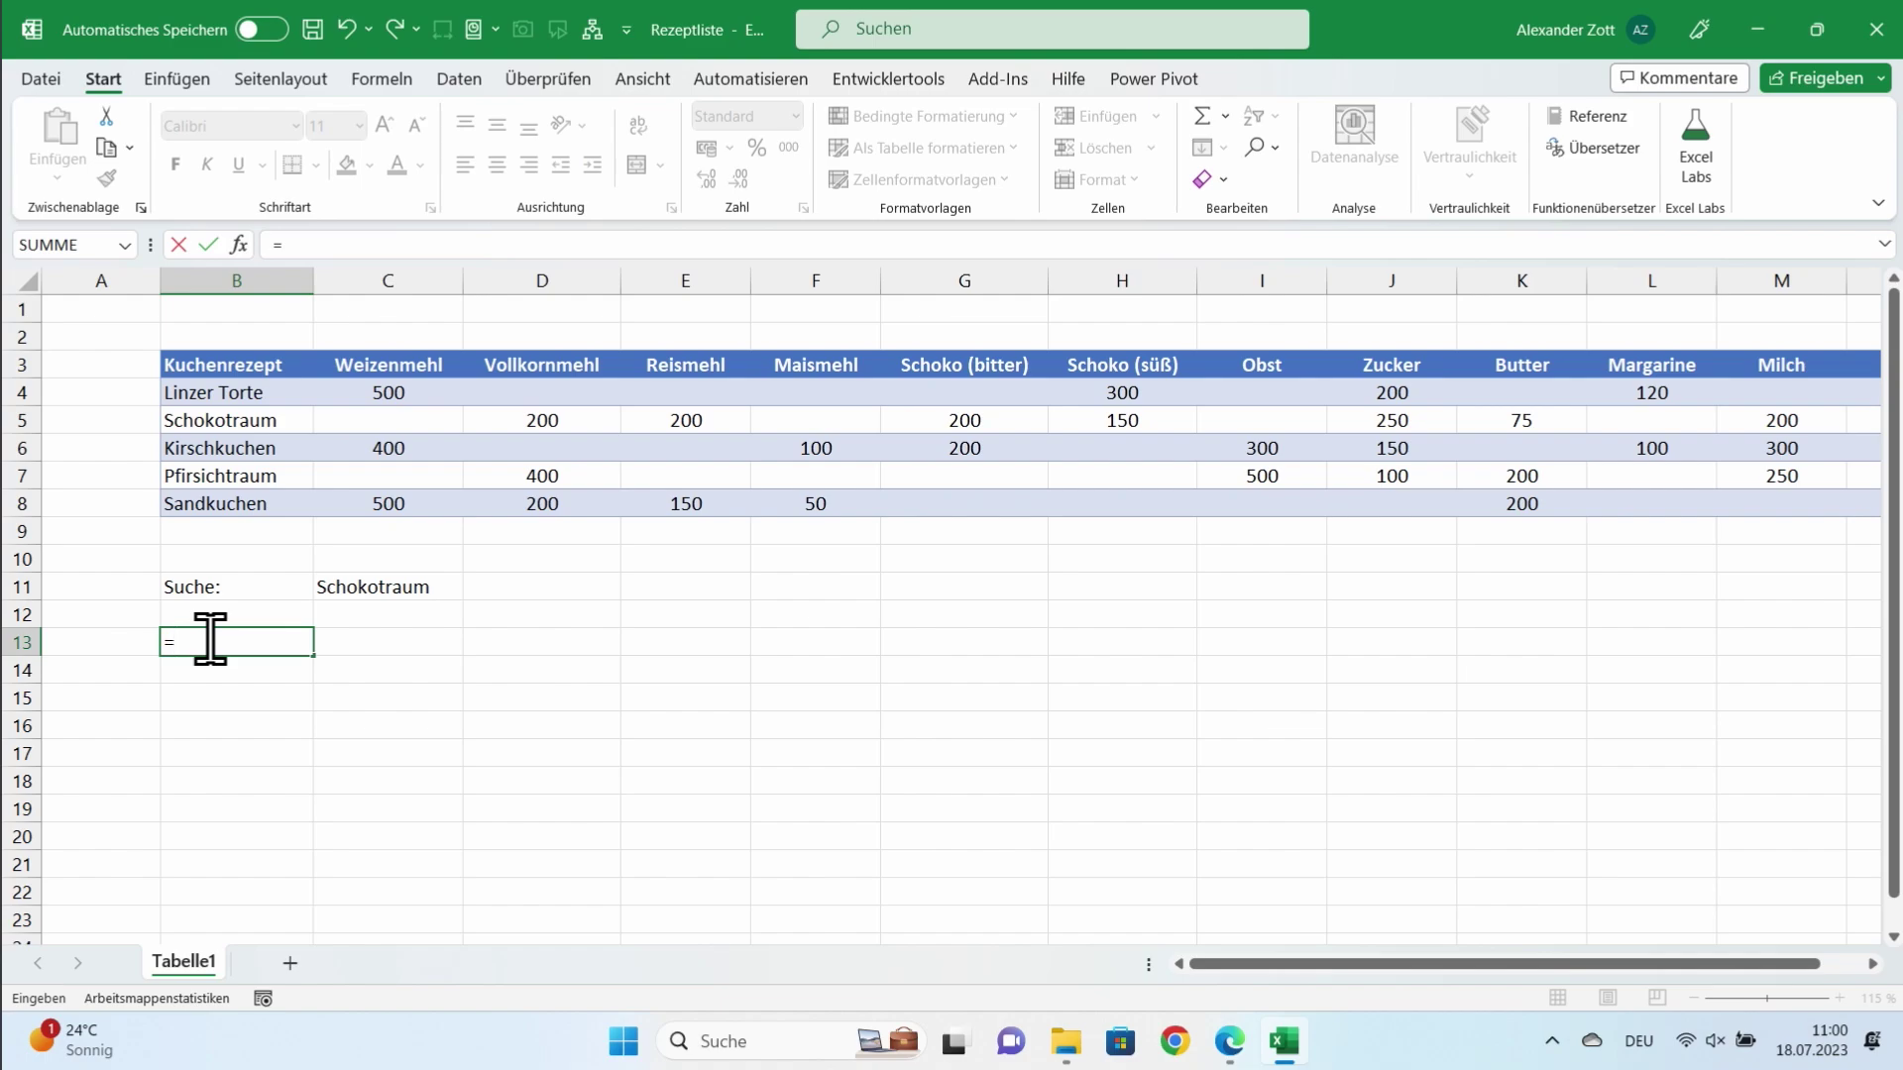
{"action": "type", "text": "MTRA"}
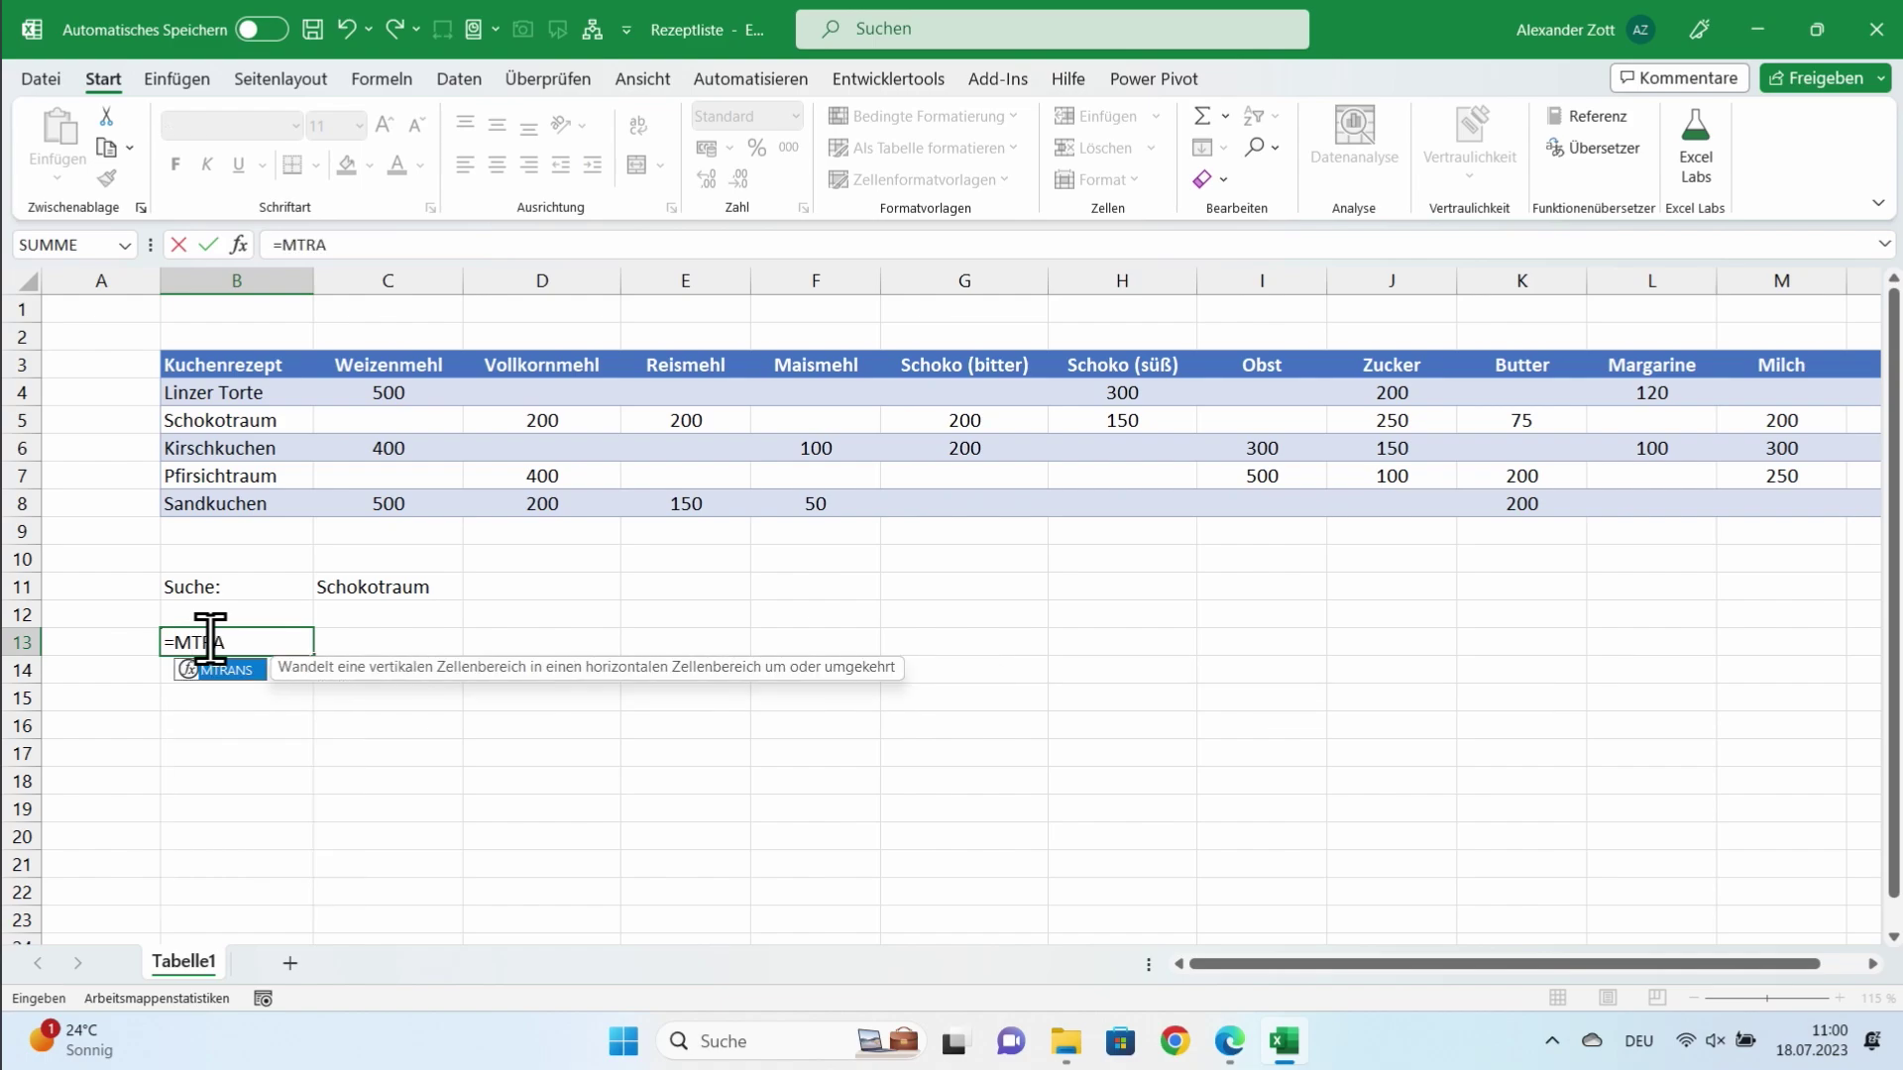
{"action": "type", "text": "NS("}
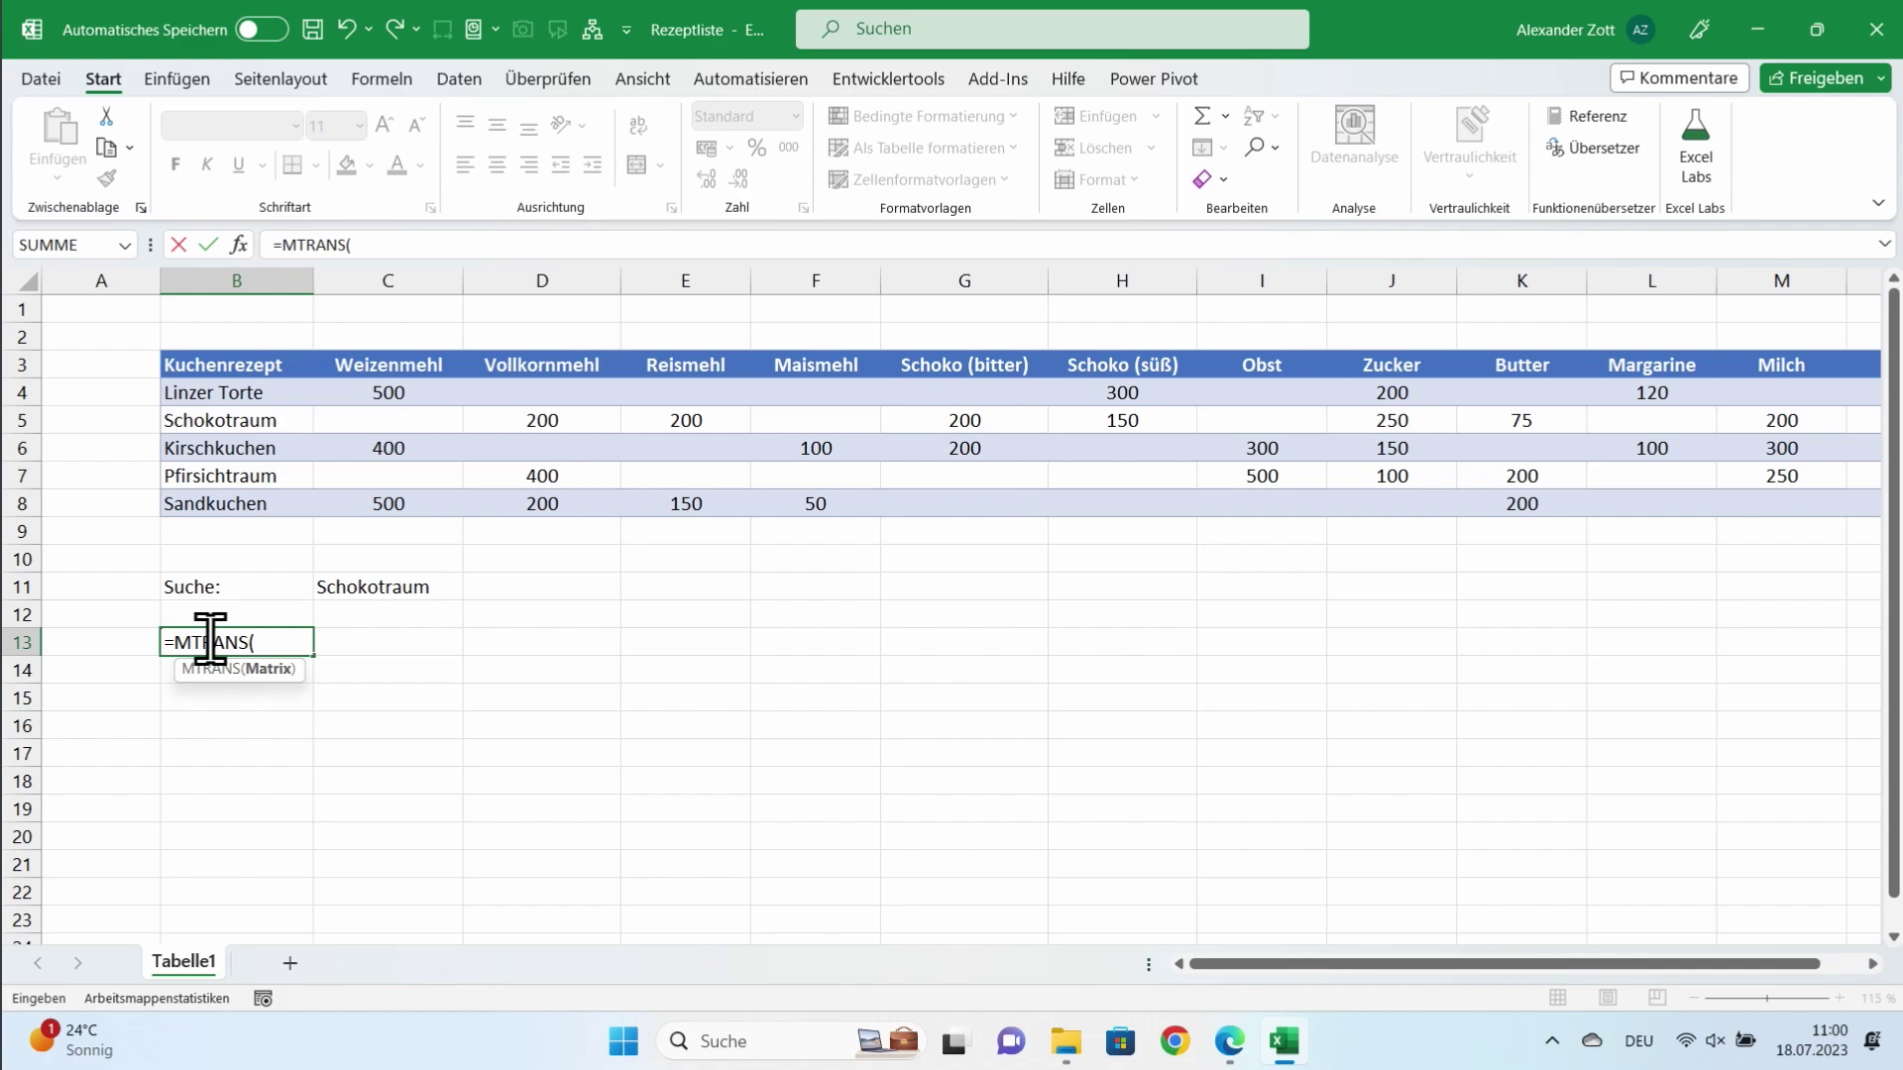
{"action": "left_click_drag", "start_coordinate": [377, 373], "coordinate": [1656, 370]}
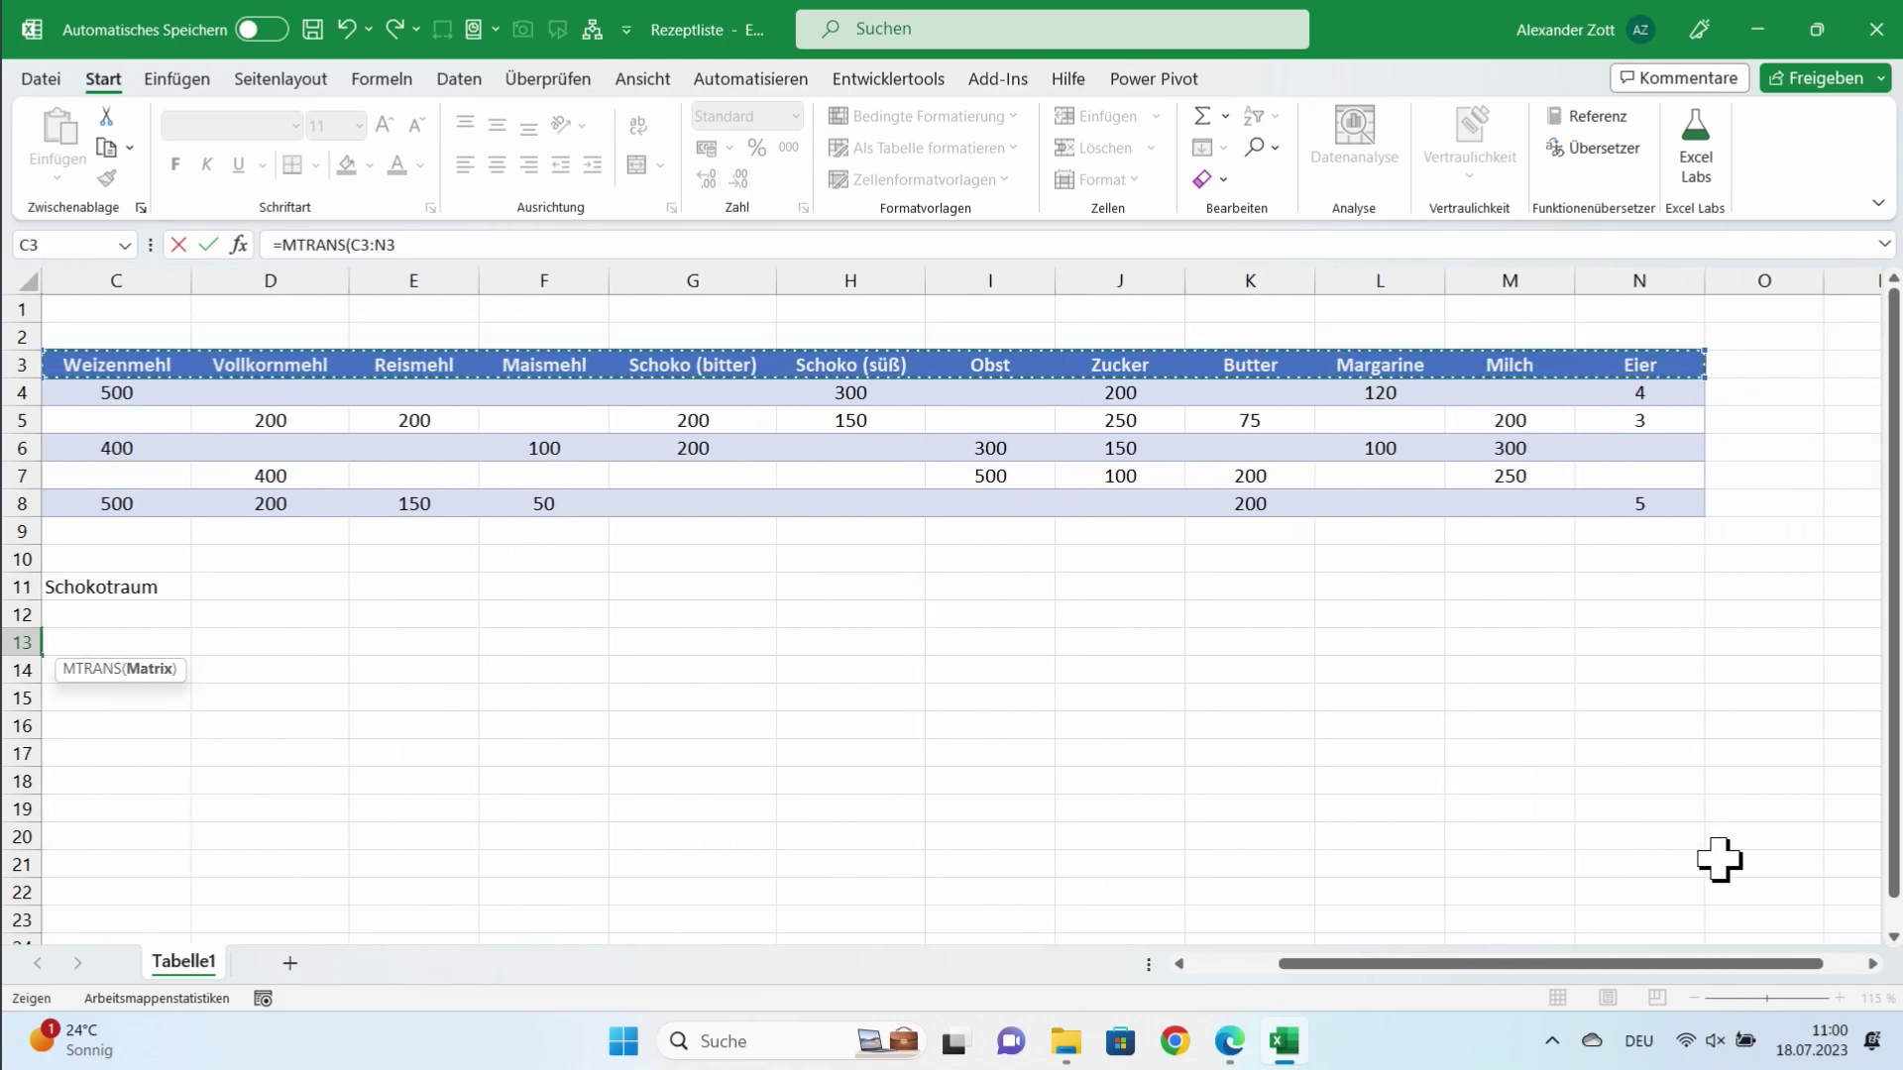
{"action": "type", "text": ")"}
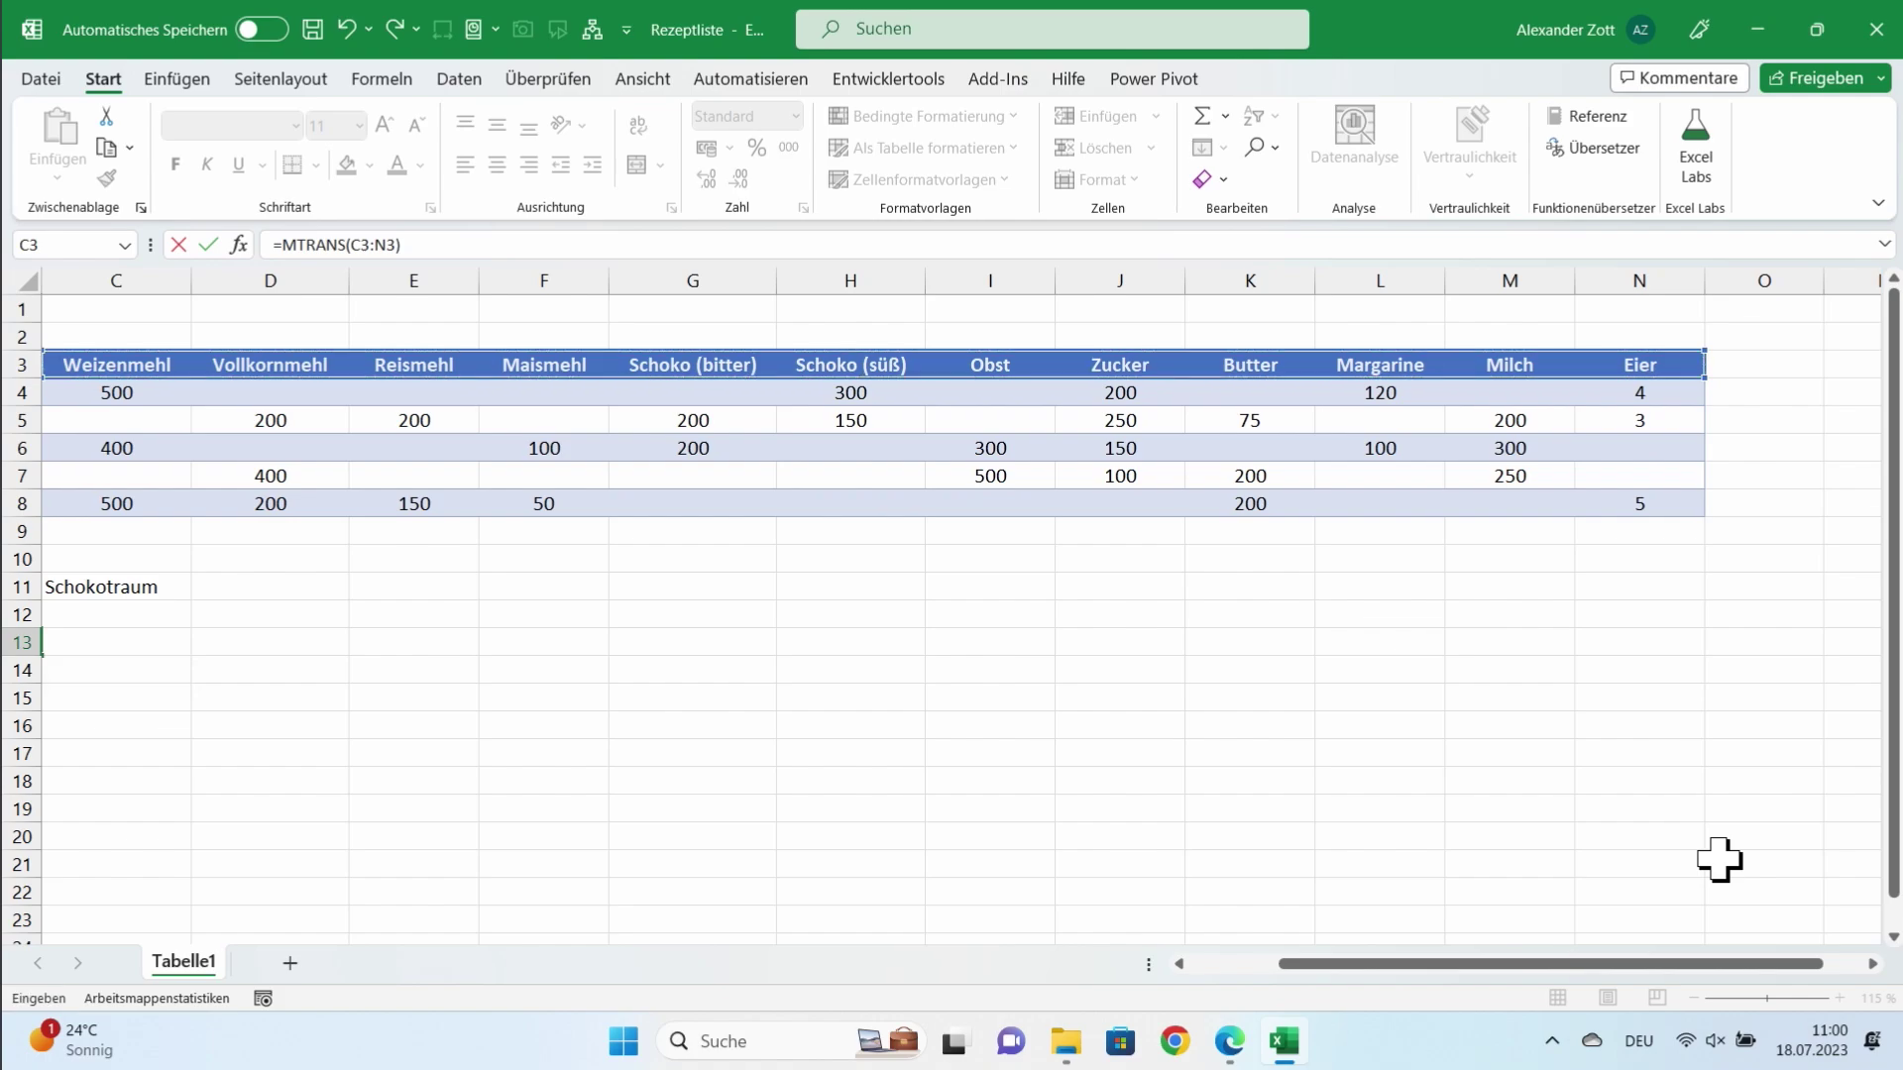
{"action": "key", "text": "Return"}
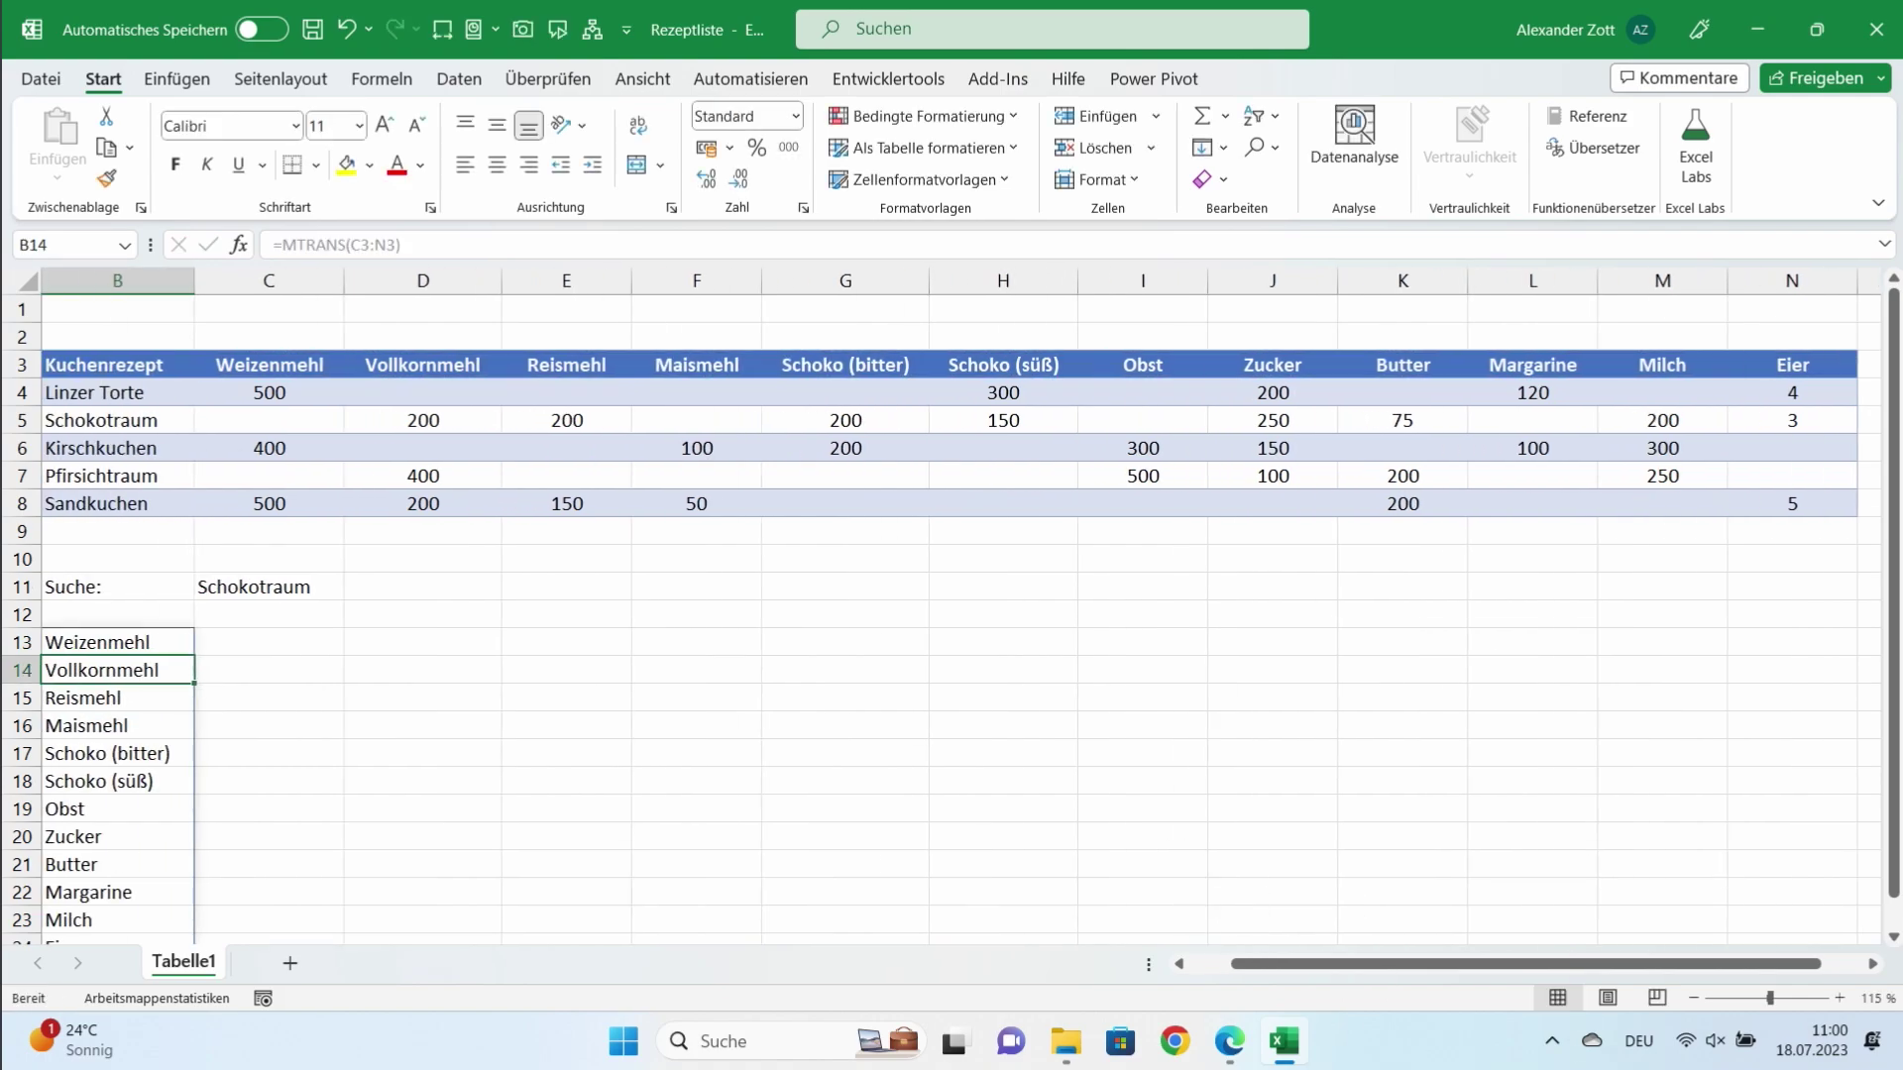
{"action": "left_click_drag", "start_coordinate": [1383, 966], "coordinate": [1353, 959]}
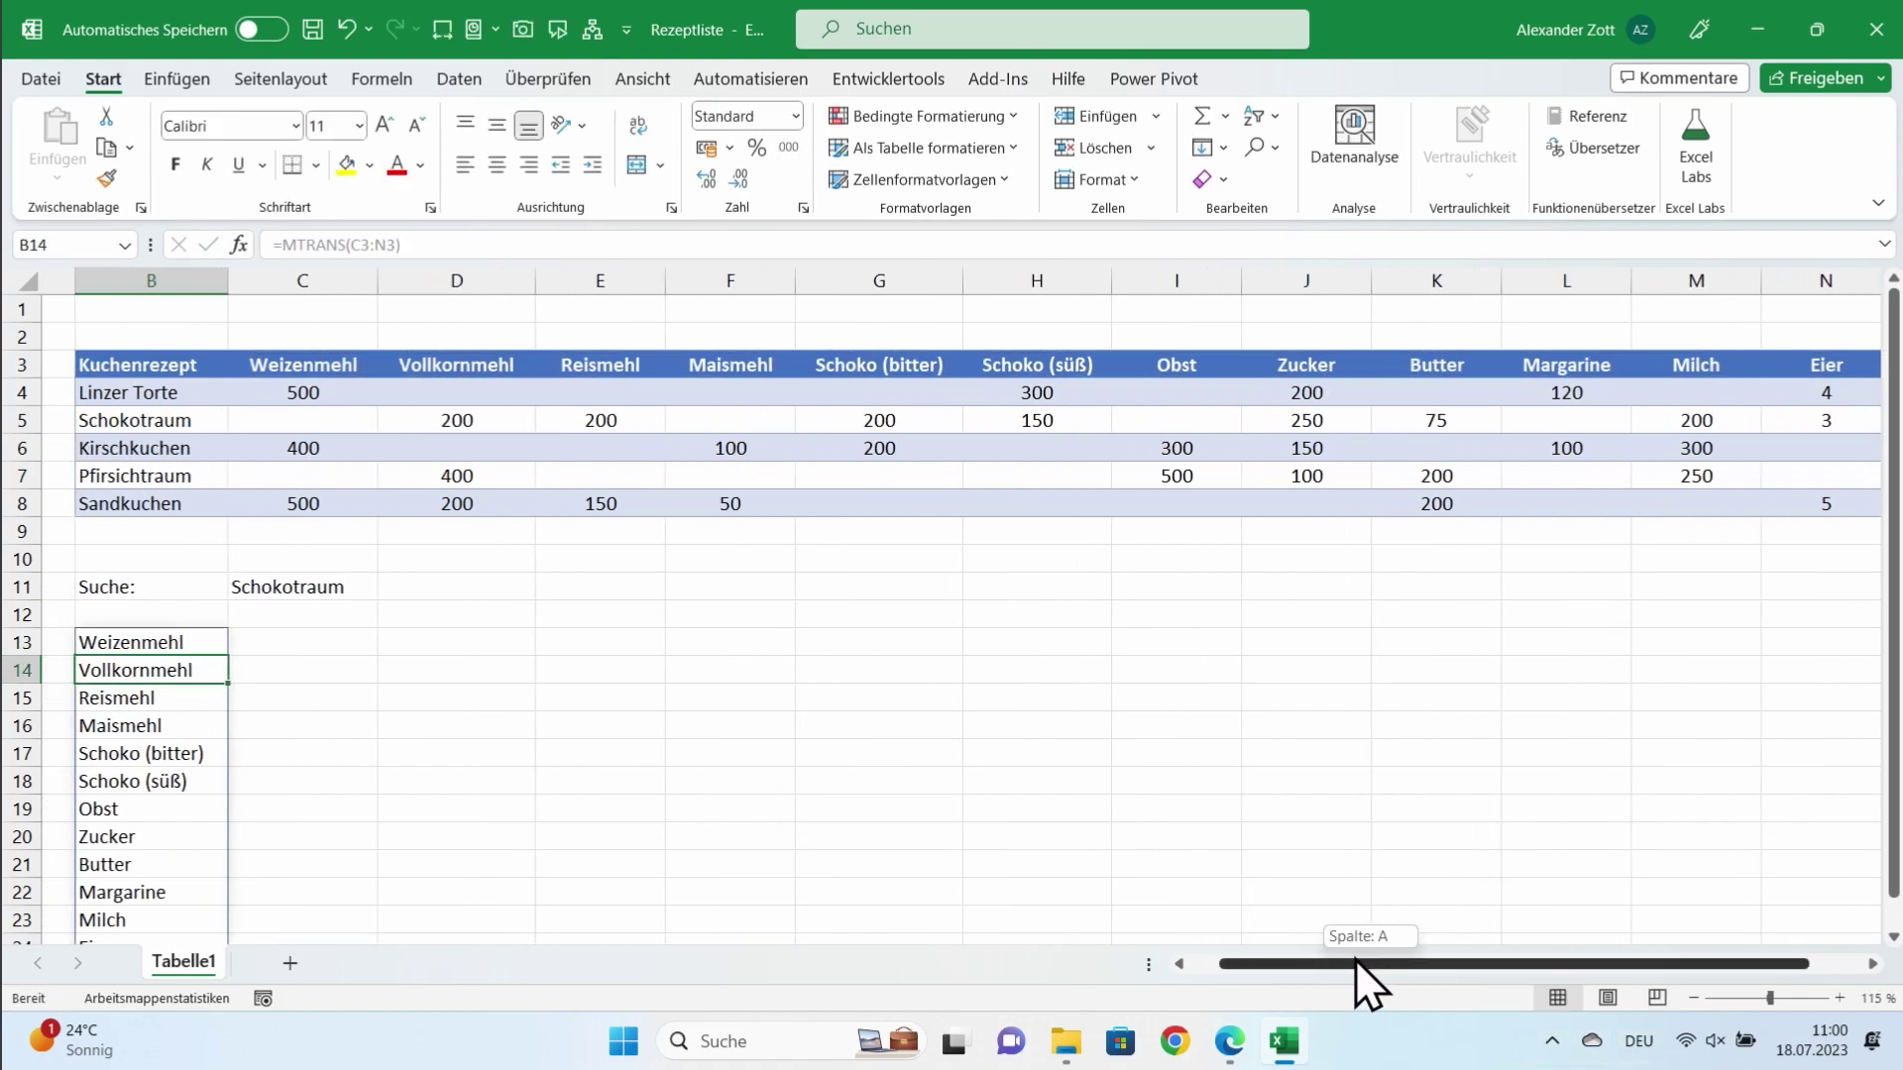
{"action": "left_click", "coordinate": [403, 724]}
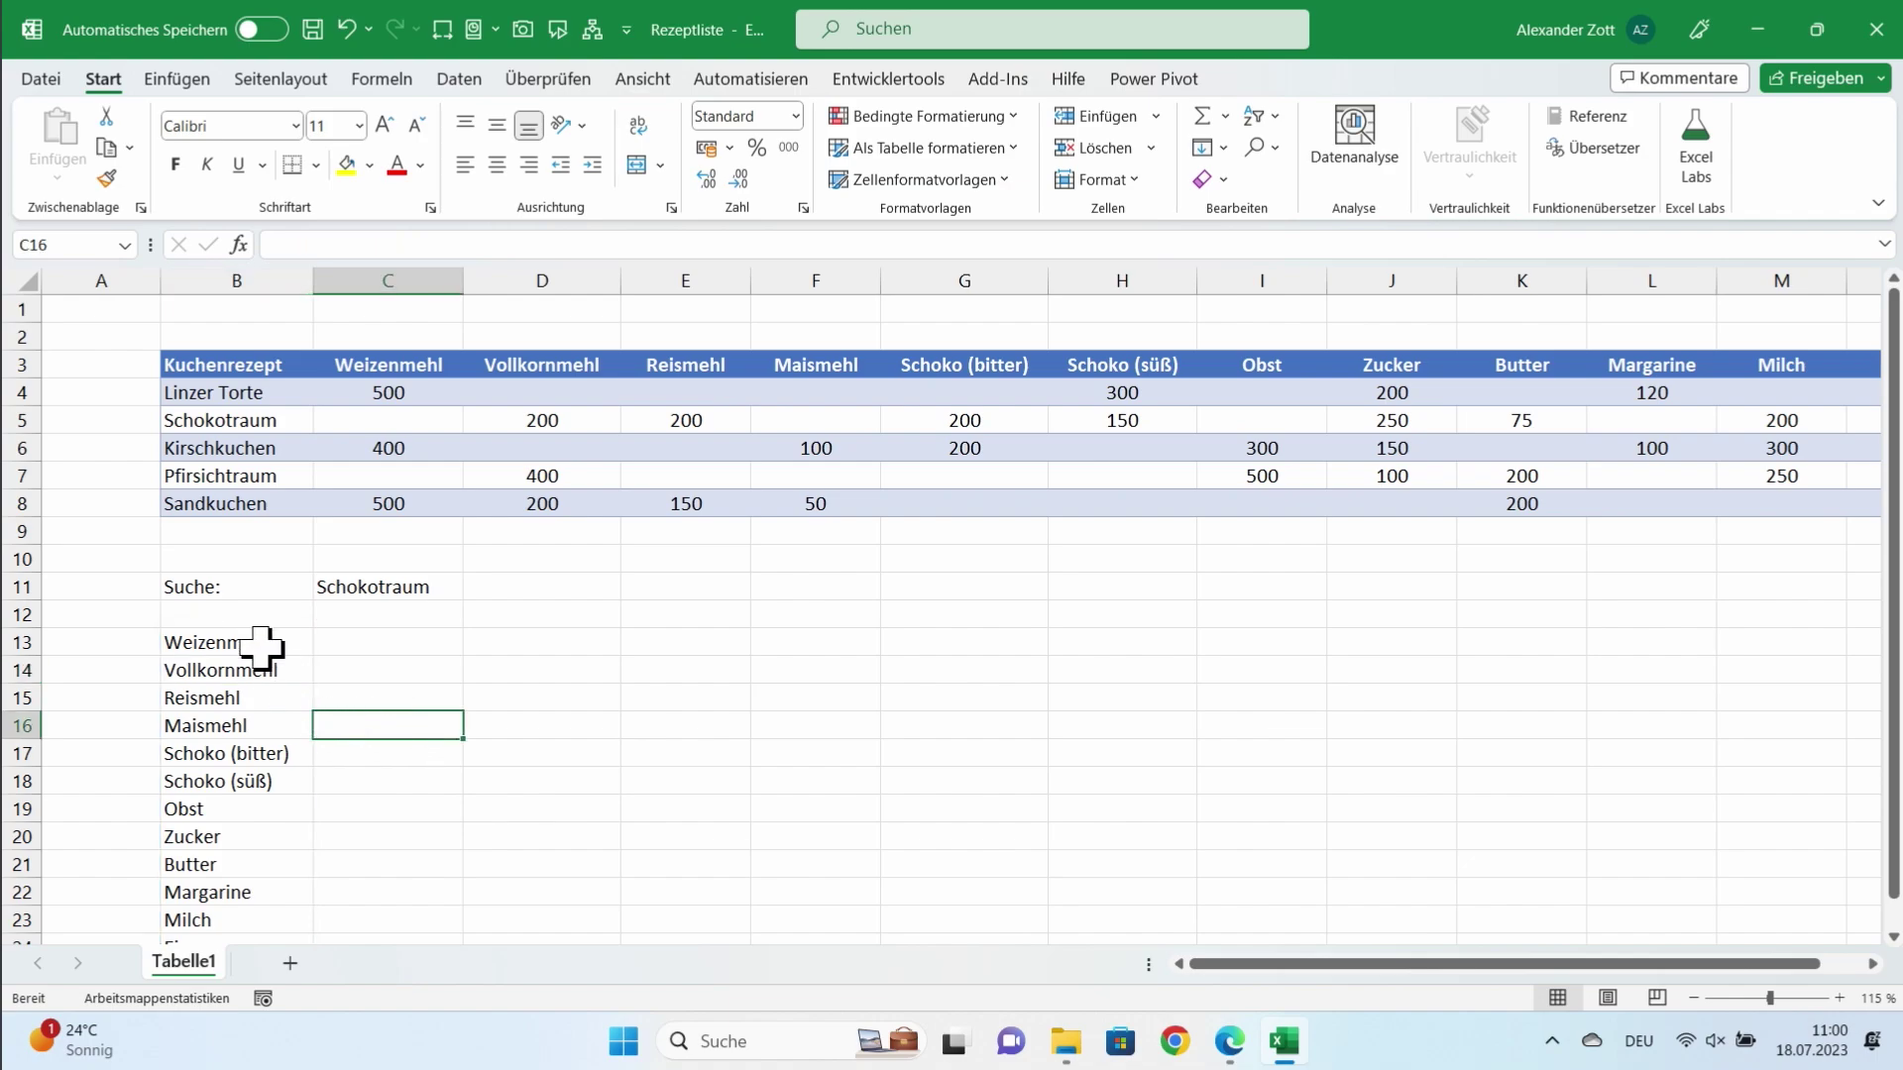
Step: Open the MTRANS formula in B13 to examine it, and leave the cell without changing it
{"action": "left_click", "coordinate": [216, 646]}
{"action": "double_click", "coordinate": [216, 646]}
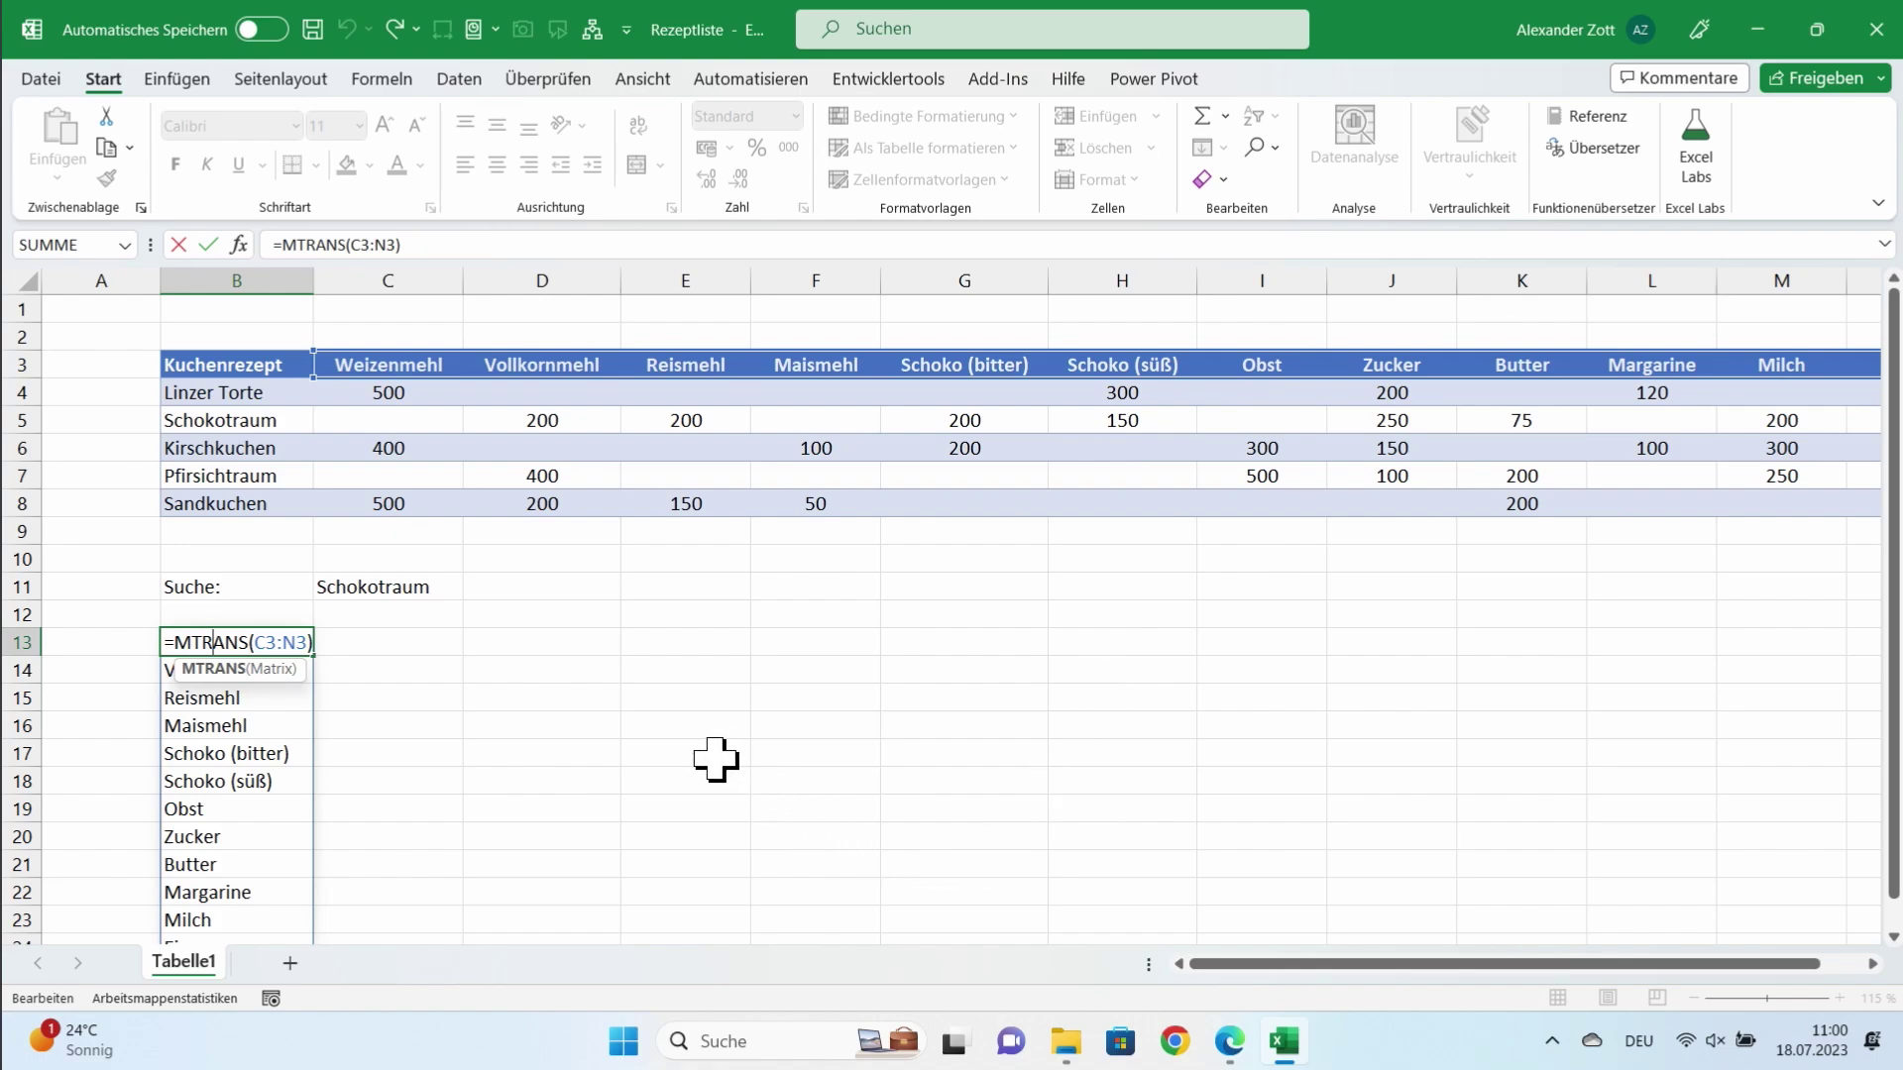
{"action": "key", "text": "ctrl+Return"}
{"action": "left_click", "coordinate": [409, 700]}
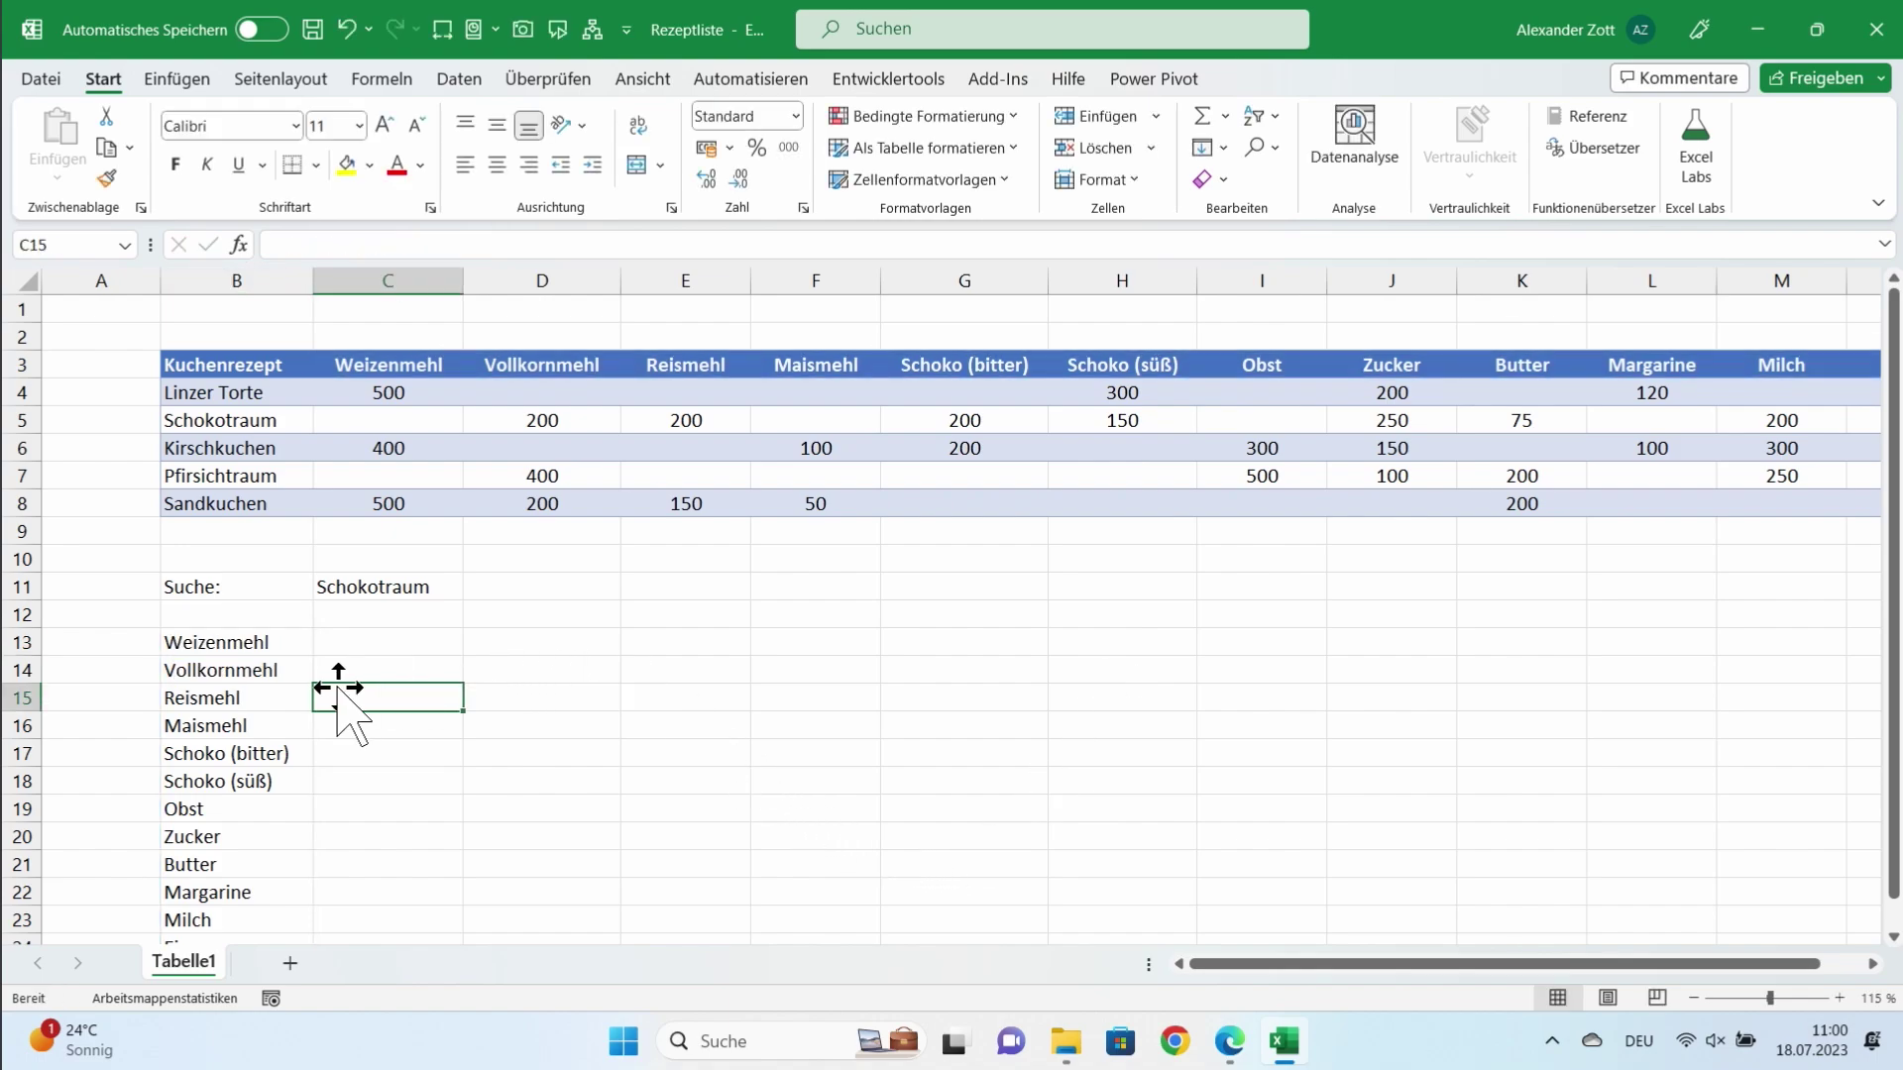
Step: Start an XVERWEIS formula in C13 with C11 as search criterion, B4:B8 as search array and C4:N8 as return array
{"action": "scroll", "coordinate": [386, 663], "scroll_direction": "down", "scroll_amount": 2}
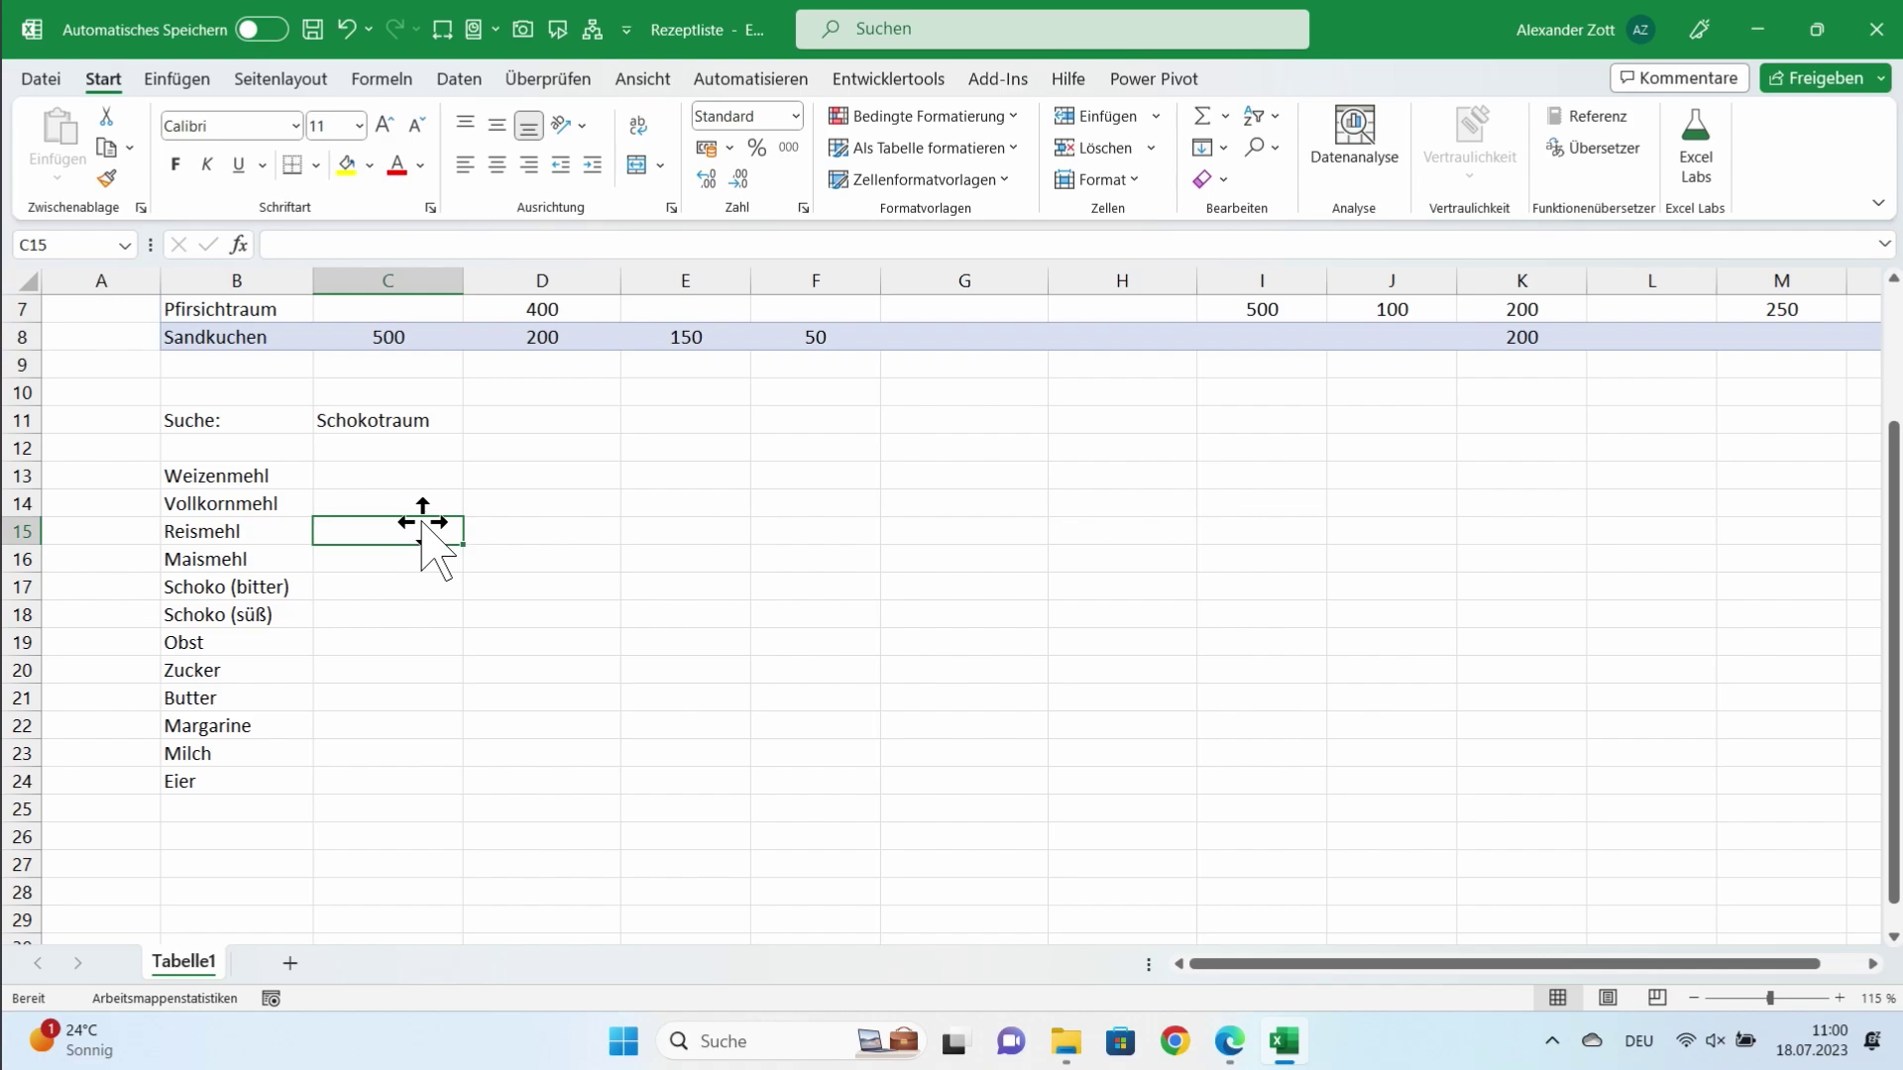
{"action": "scroll", "coordinate": [495, 545], "scroll_direction": "up", "scroll_amount": 1}
{"action": "left_click", "coordinate": [406, 558]}
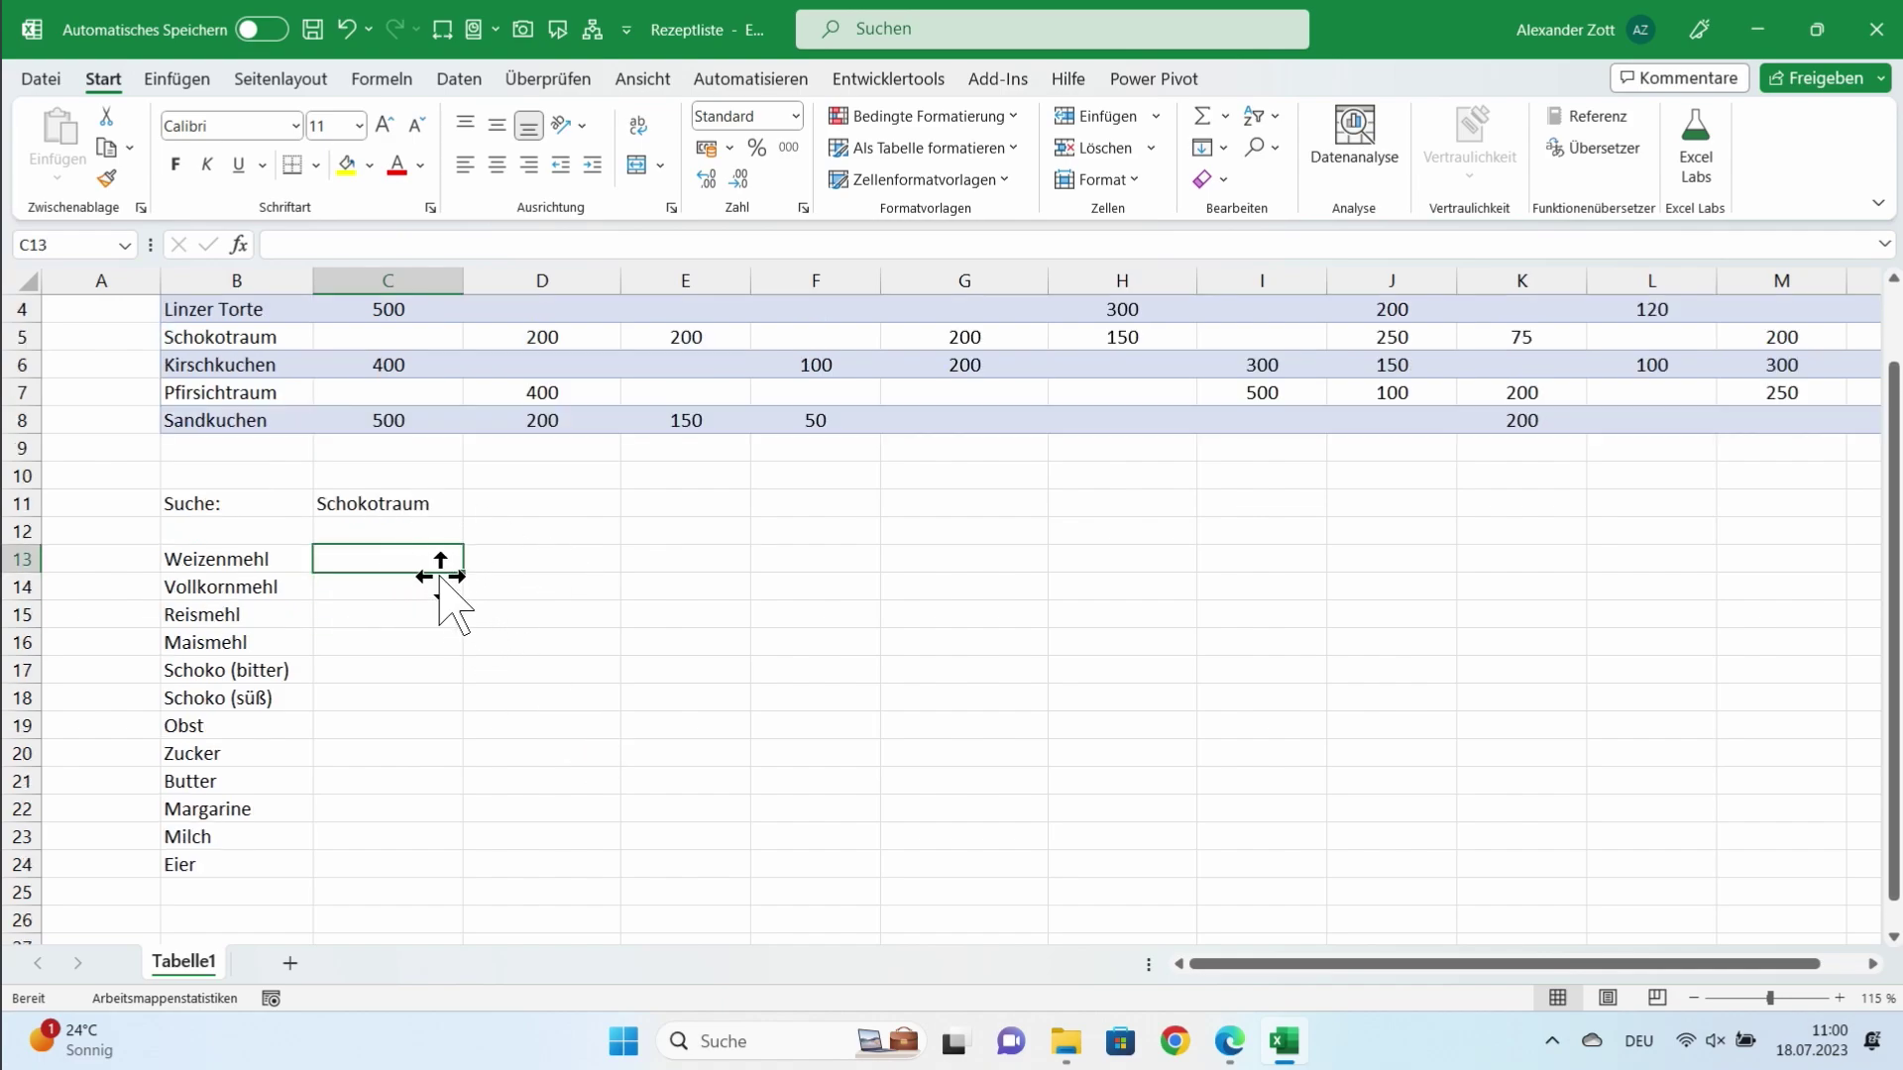
{"action": "scroll", "coordinate": [550, 585], "scroll_direction": "up", "scroll_amount": 1}
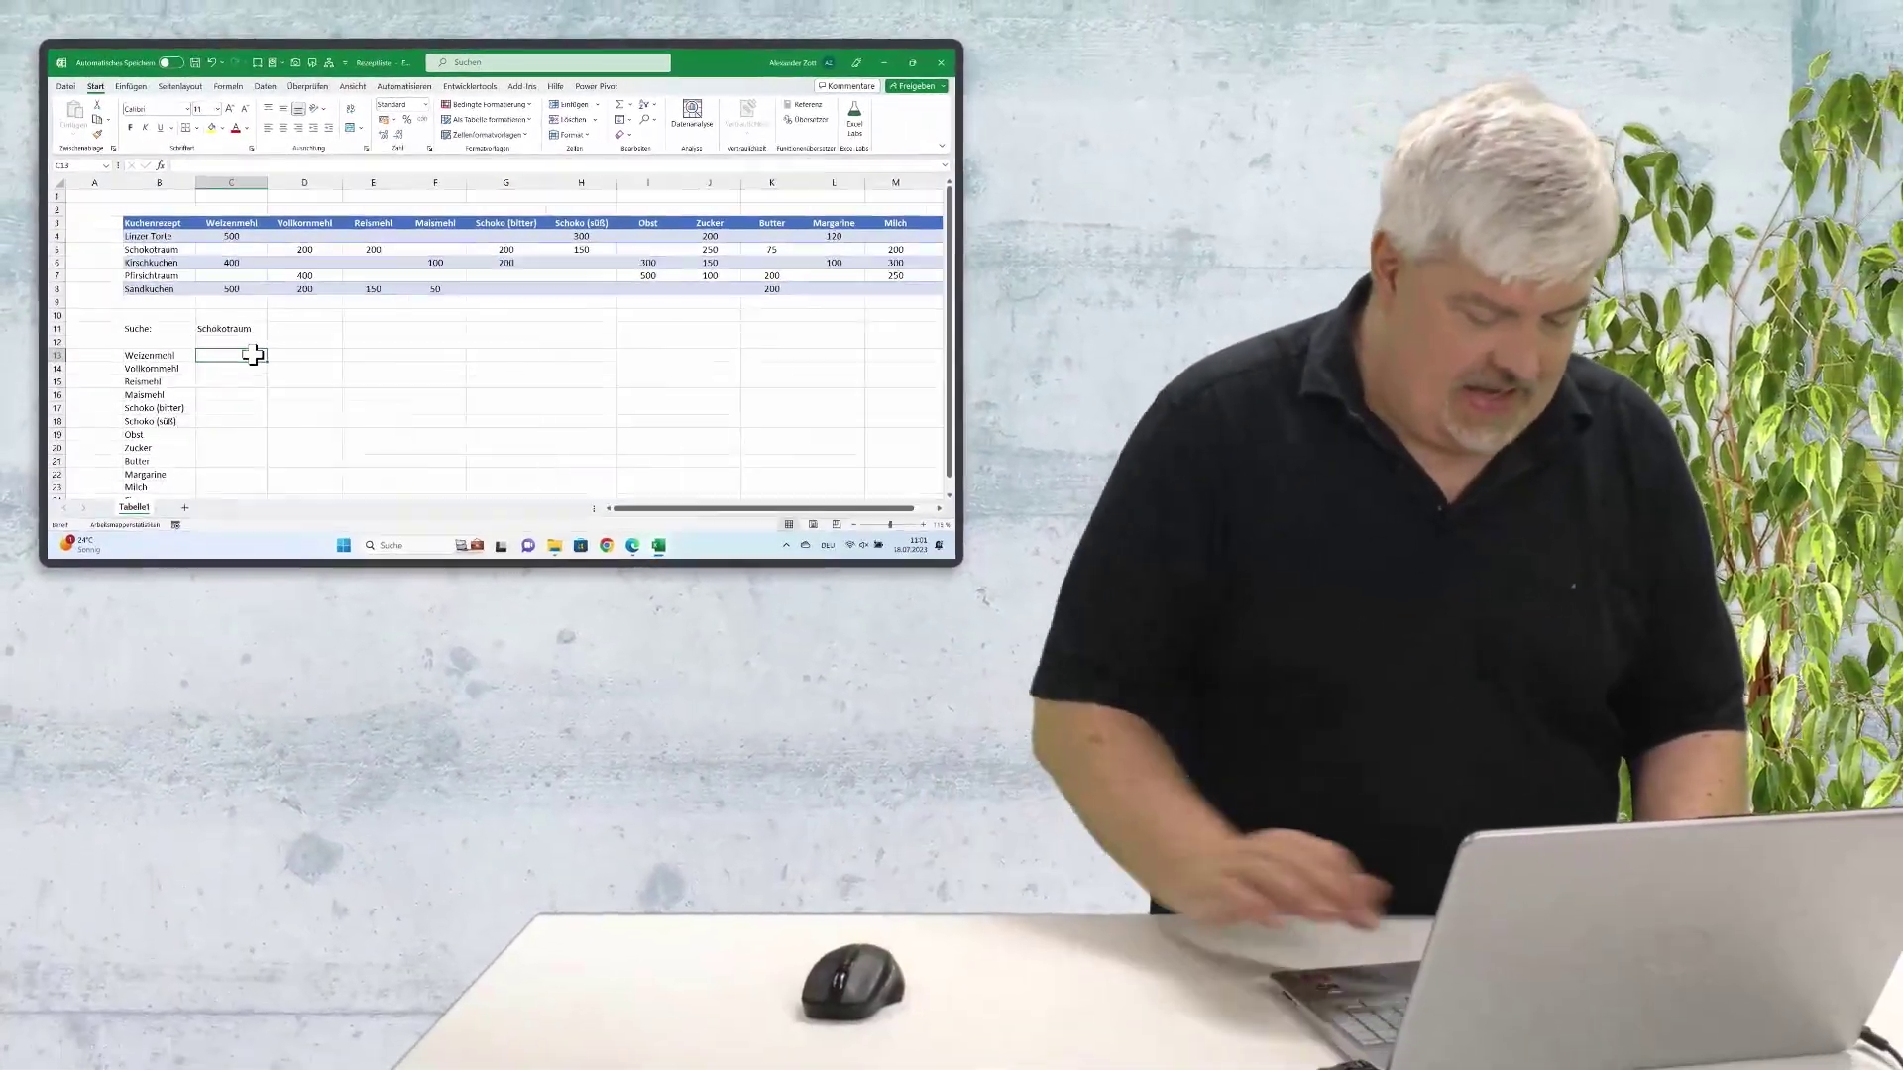
{"action": "type", "text": "=XVERWEIS"}
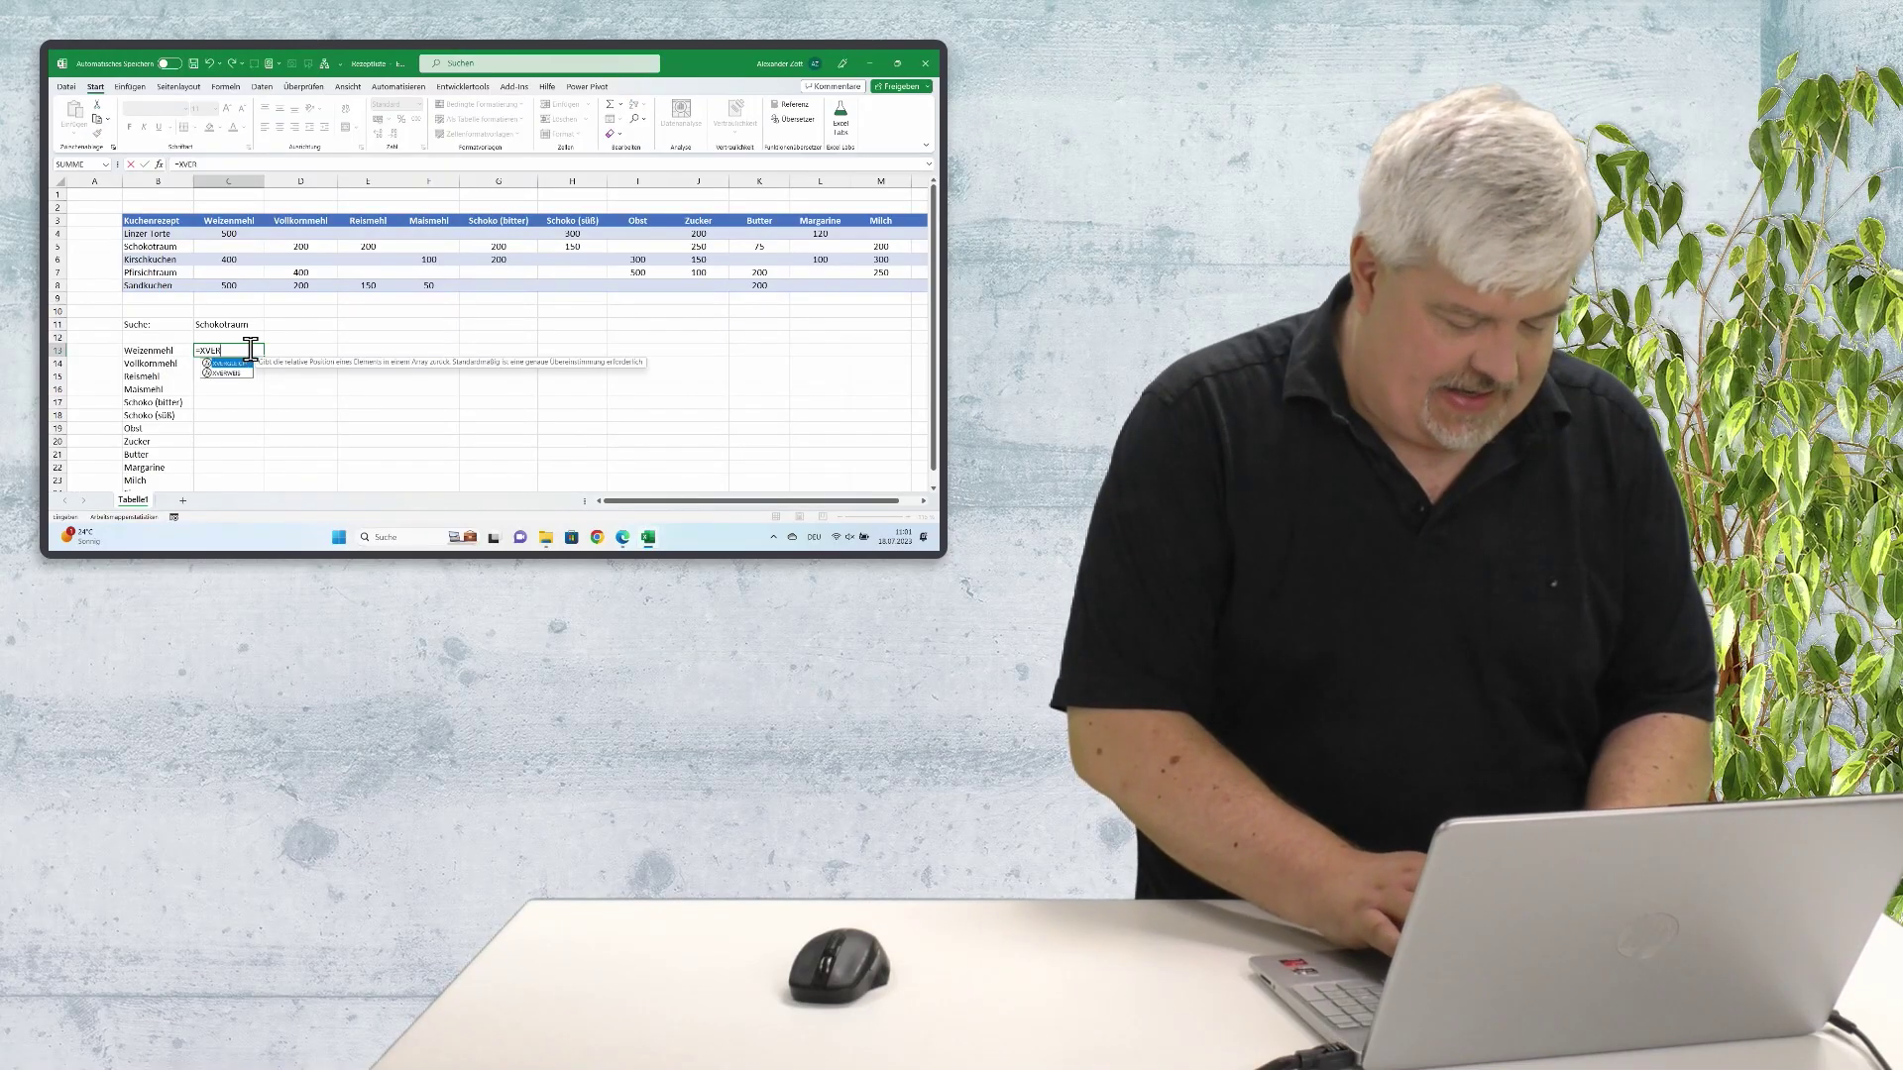
{"action": "type", "text": "("}
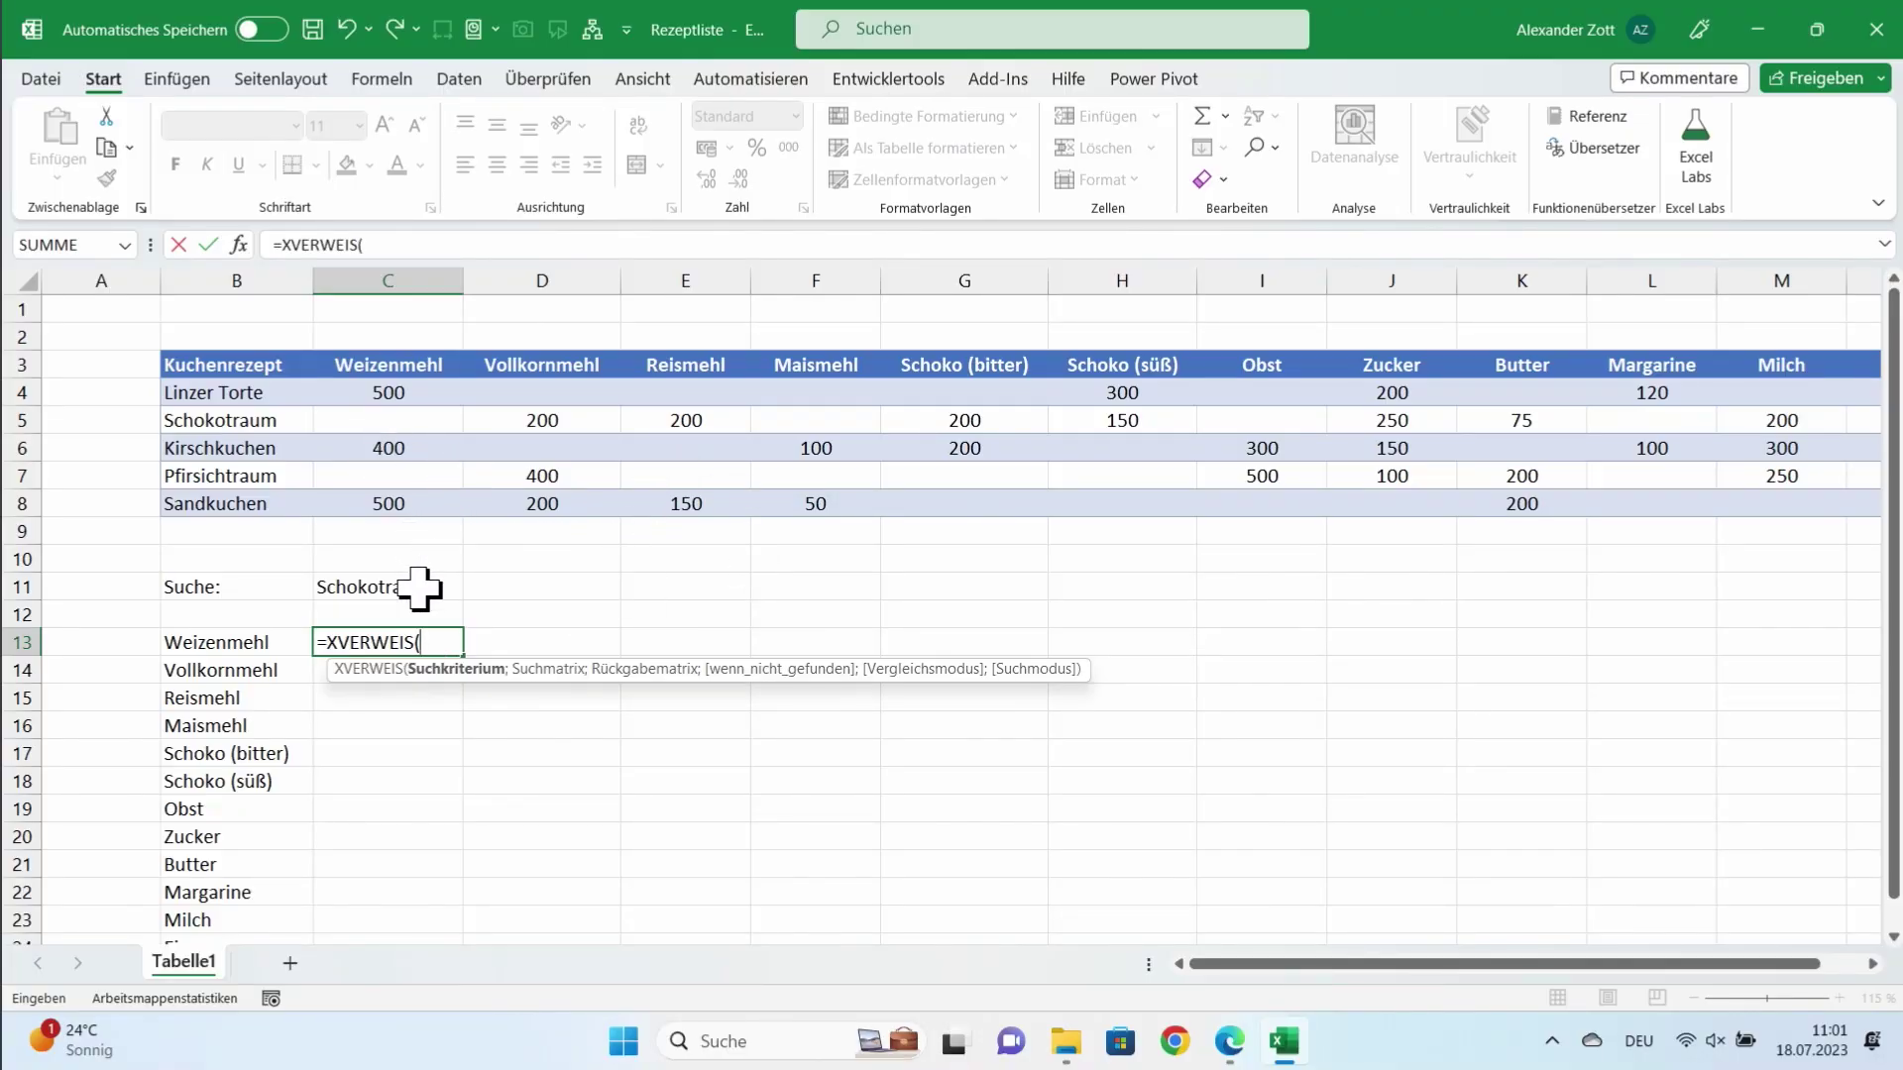
{"action": "left_click", "coordinate": [384, 587]}
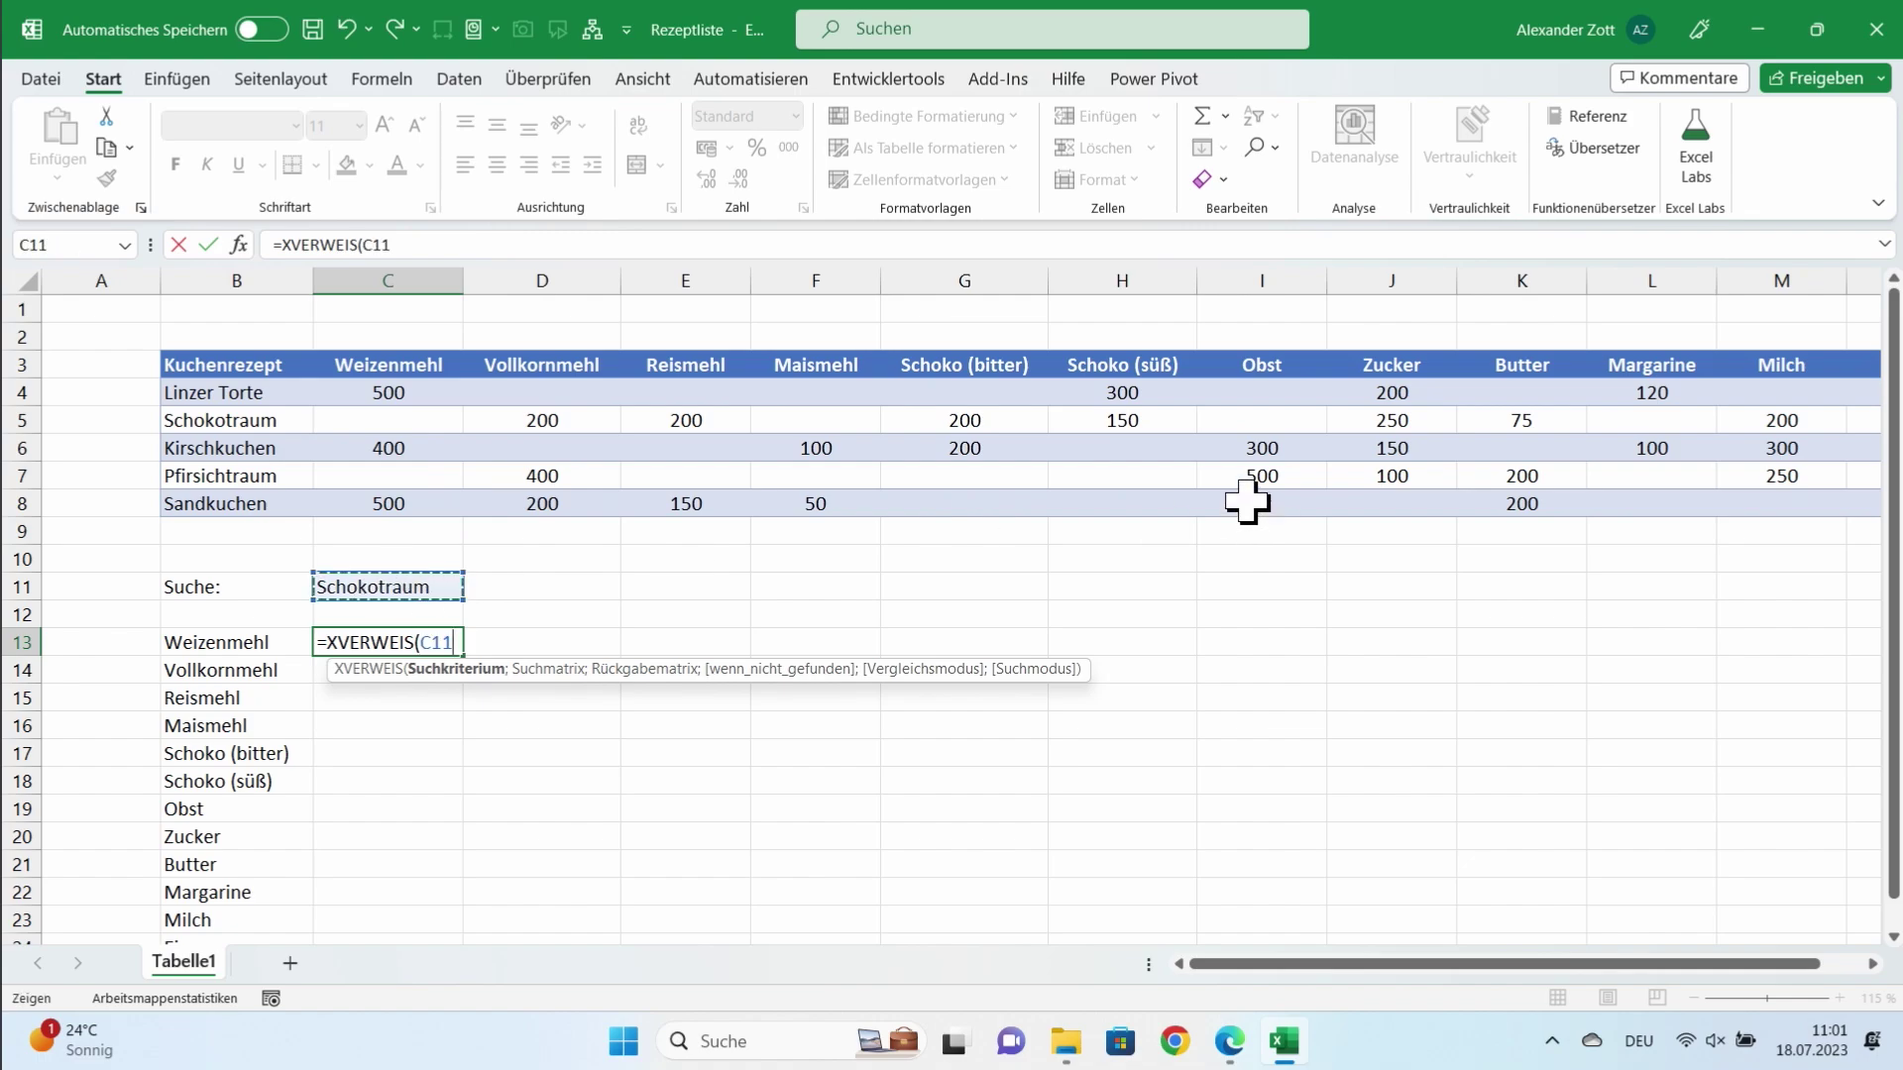
{"action": "type", "text": ";"}
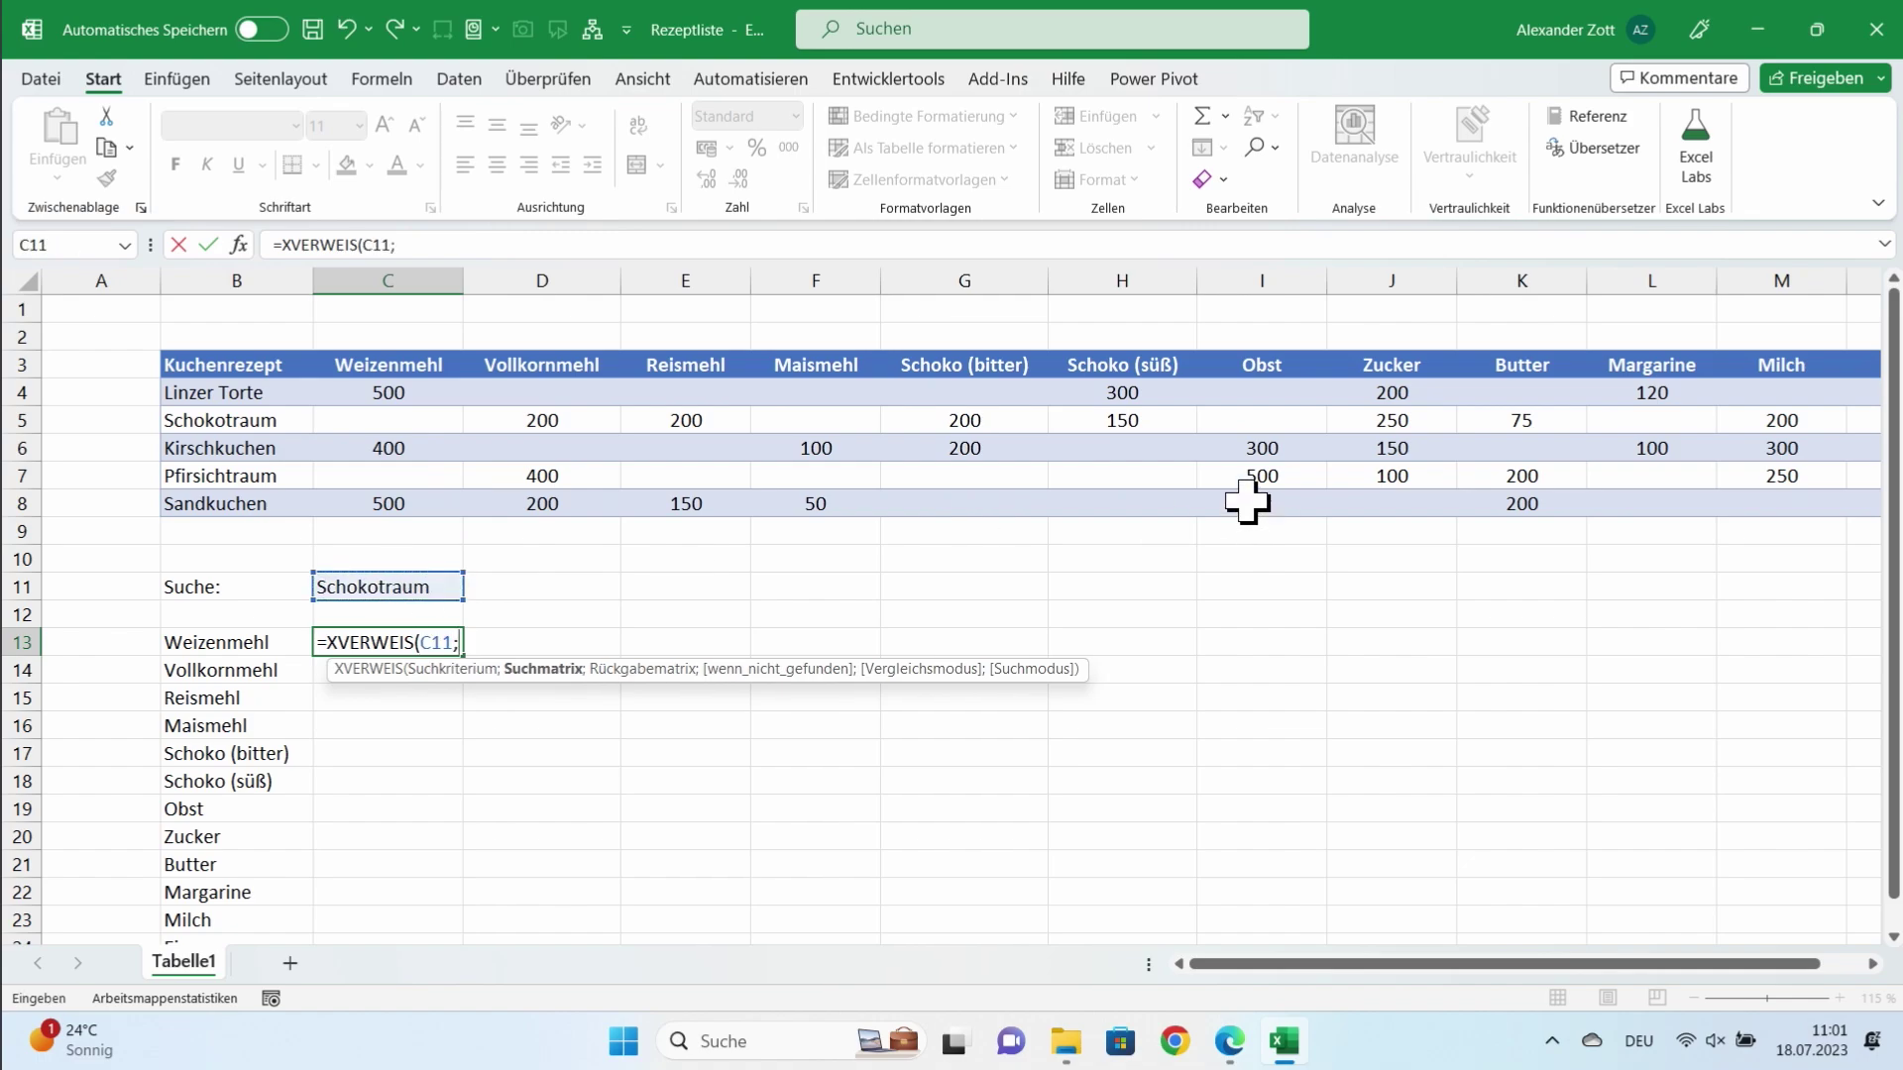
{"action": "left_click_drag", "start_coordinate": [208, 386], "coordinate": [203, 514]}
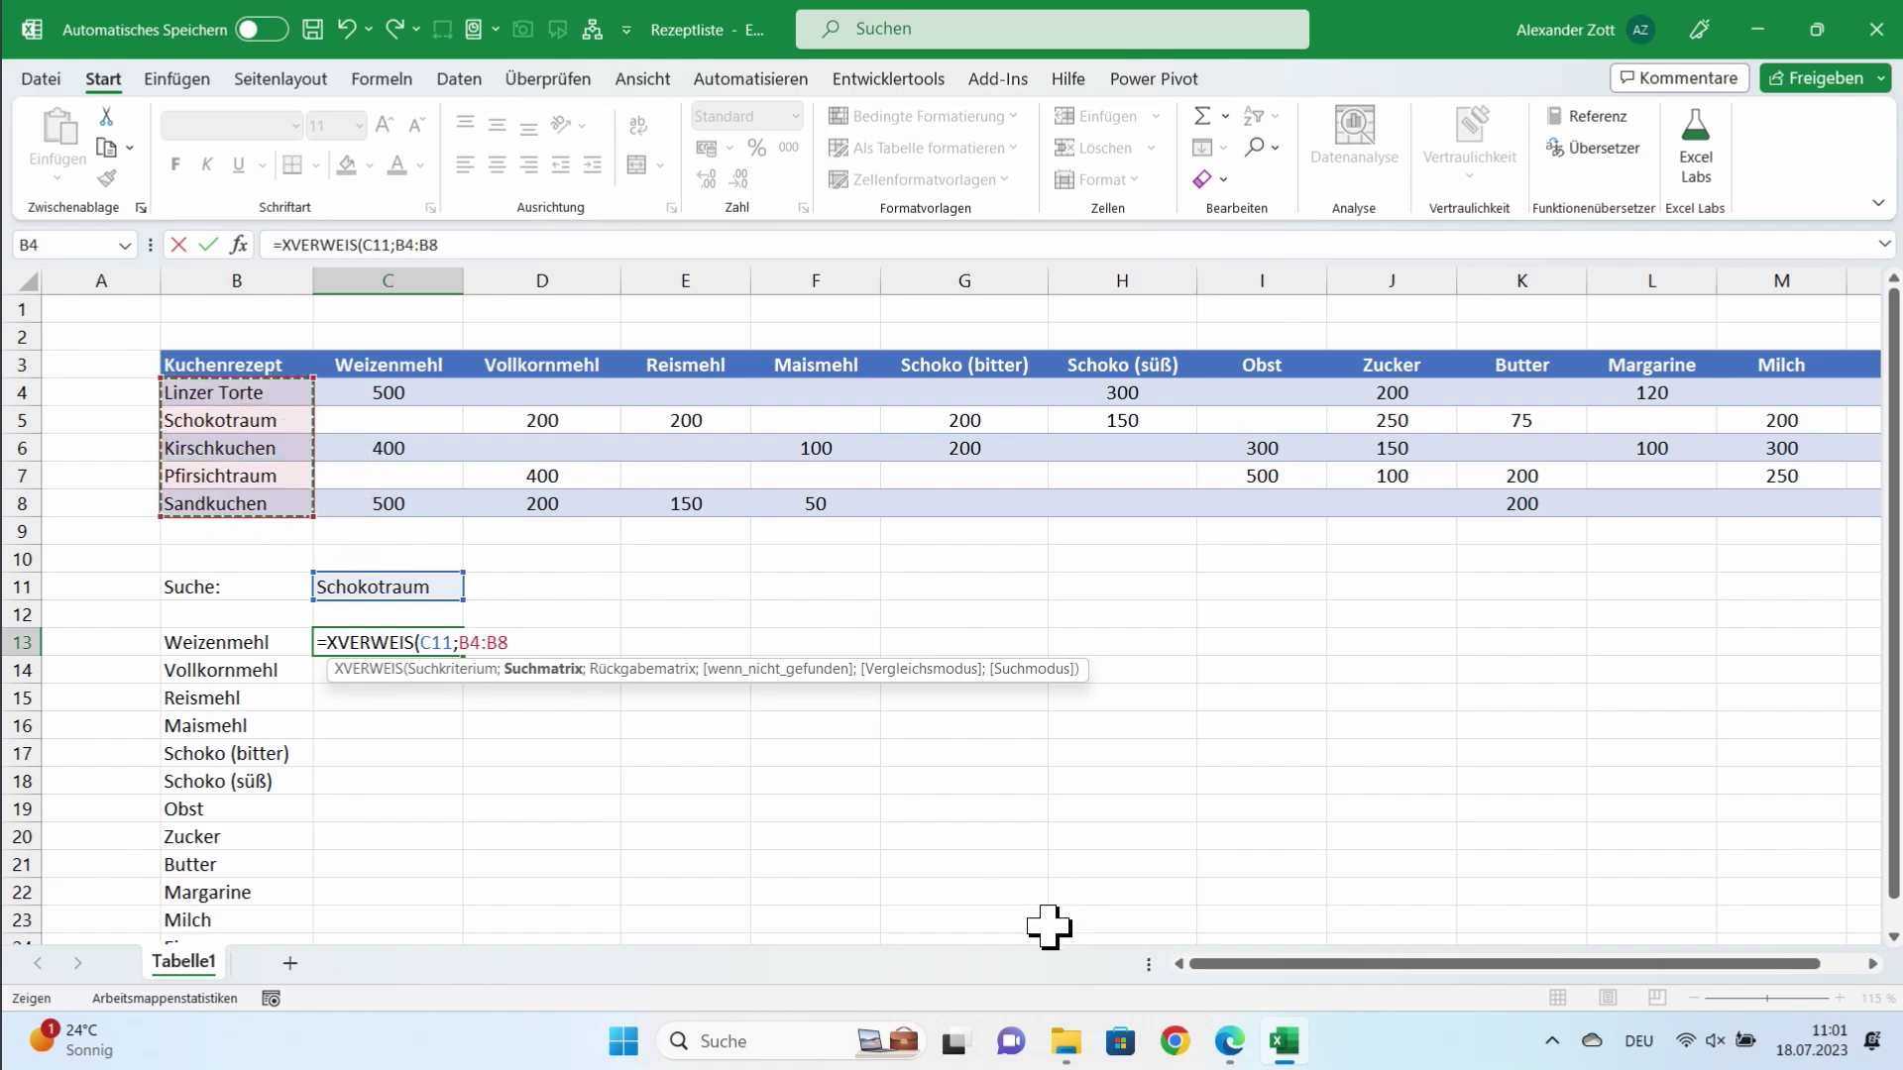
{"action": "type", "text": ";"}
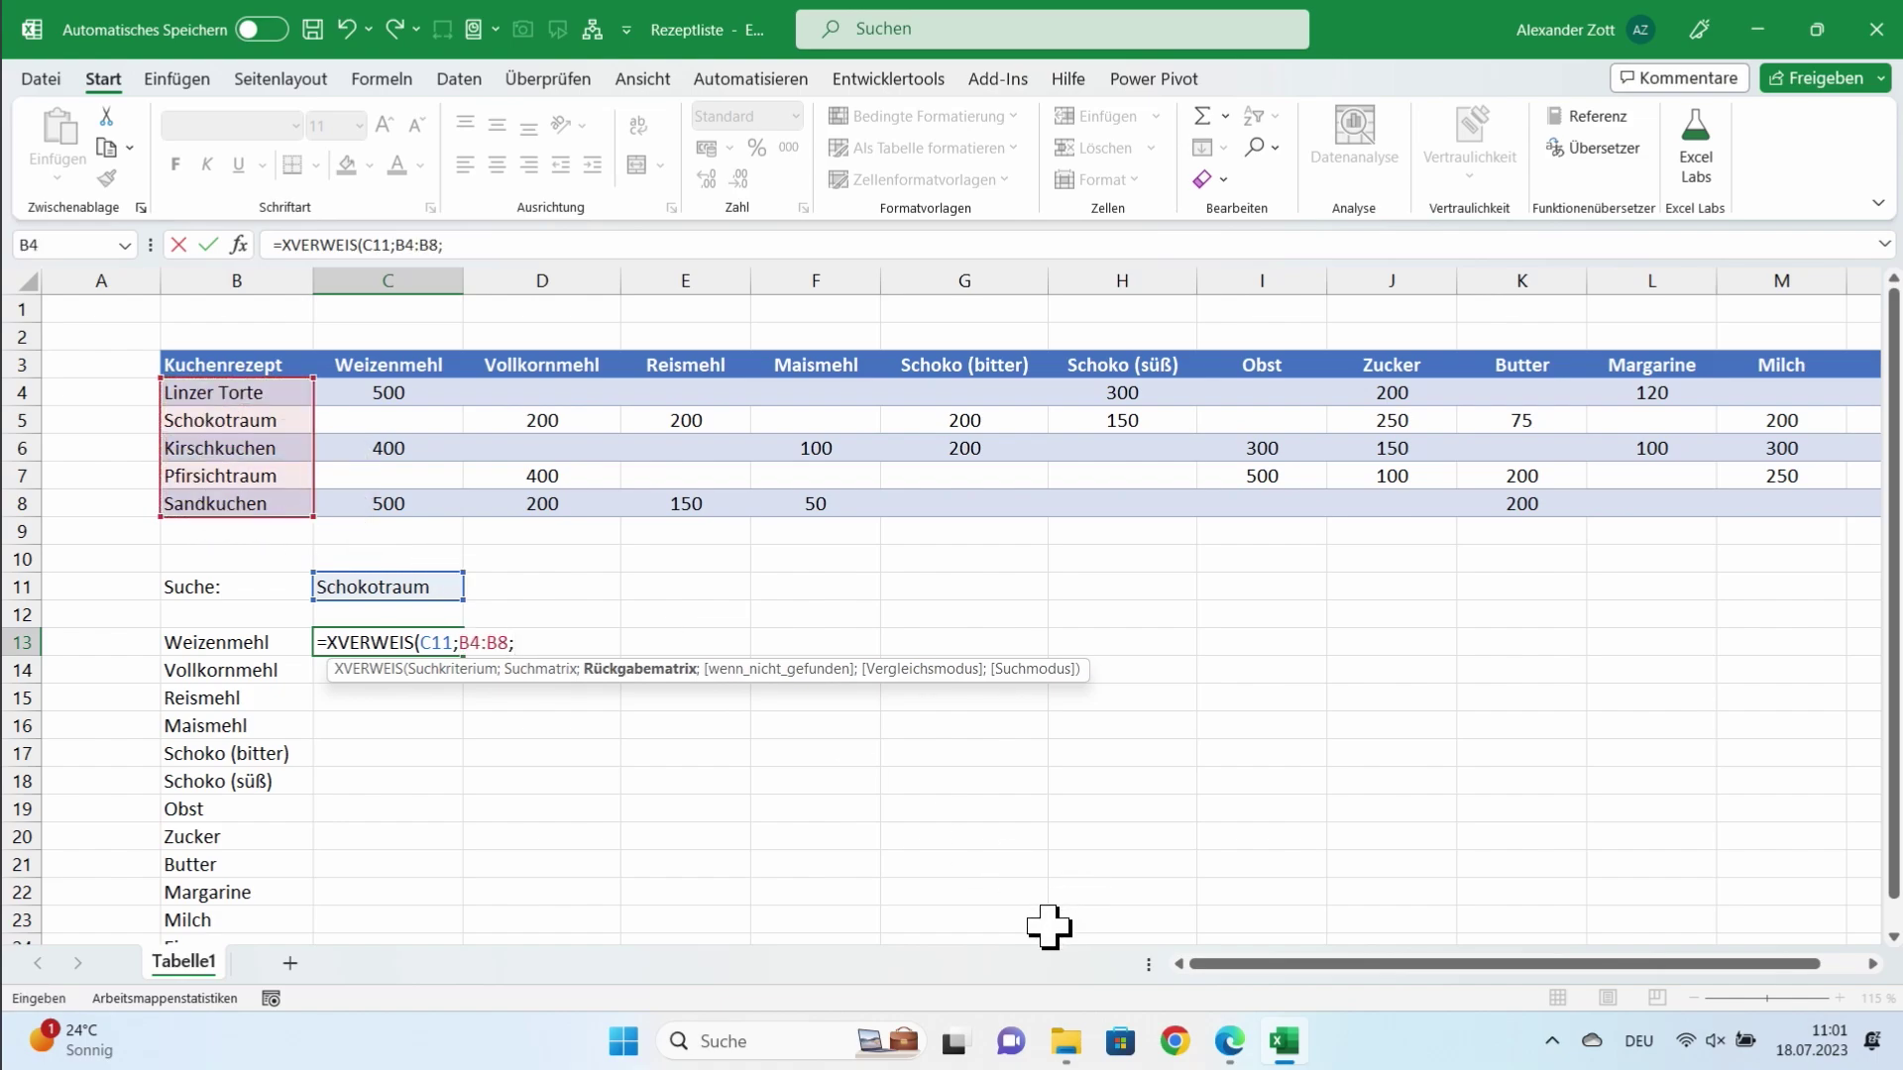
{"action": "left_click_drag", "start_coordinate": [377, 393], "coordinate": [1640, 493]}
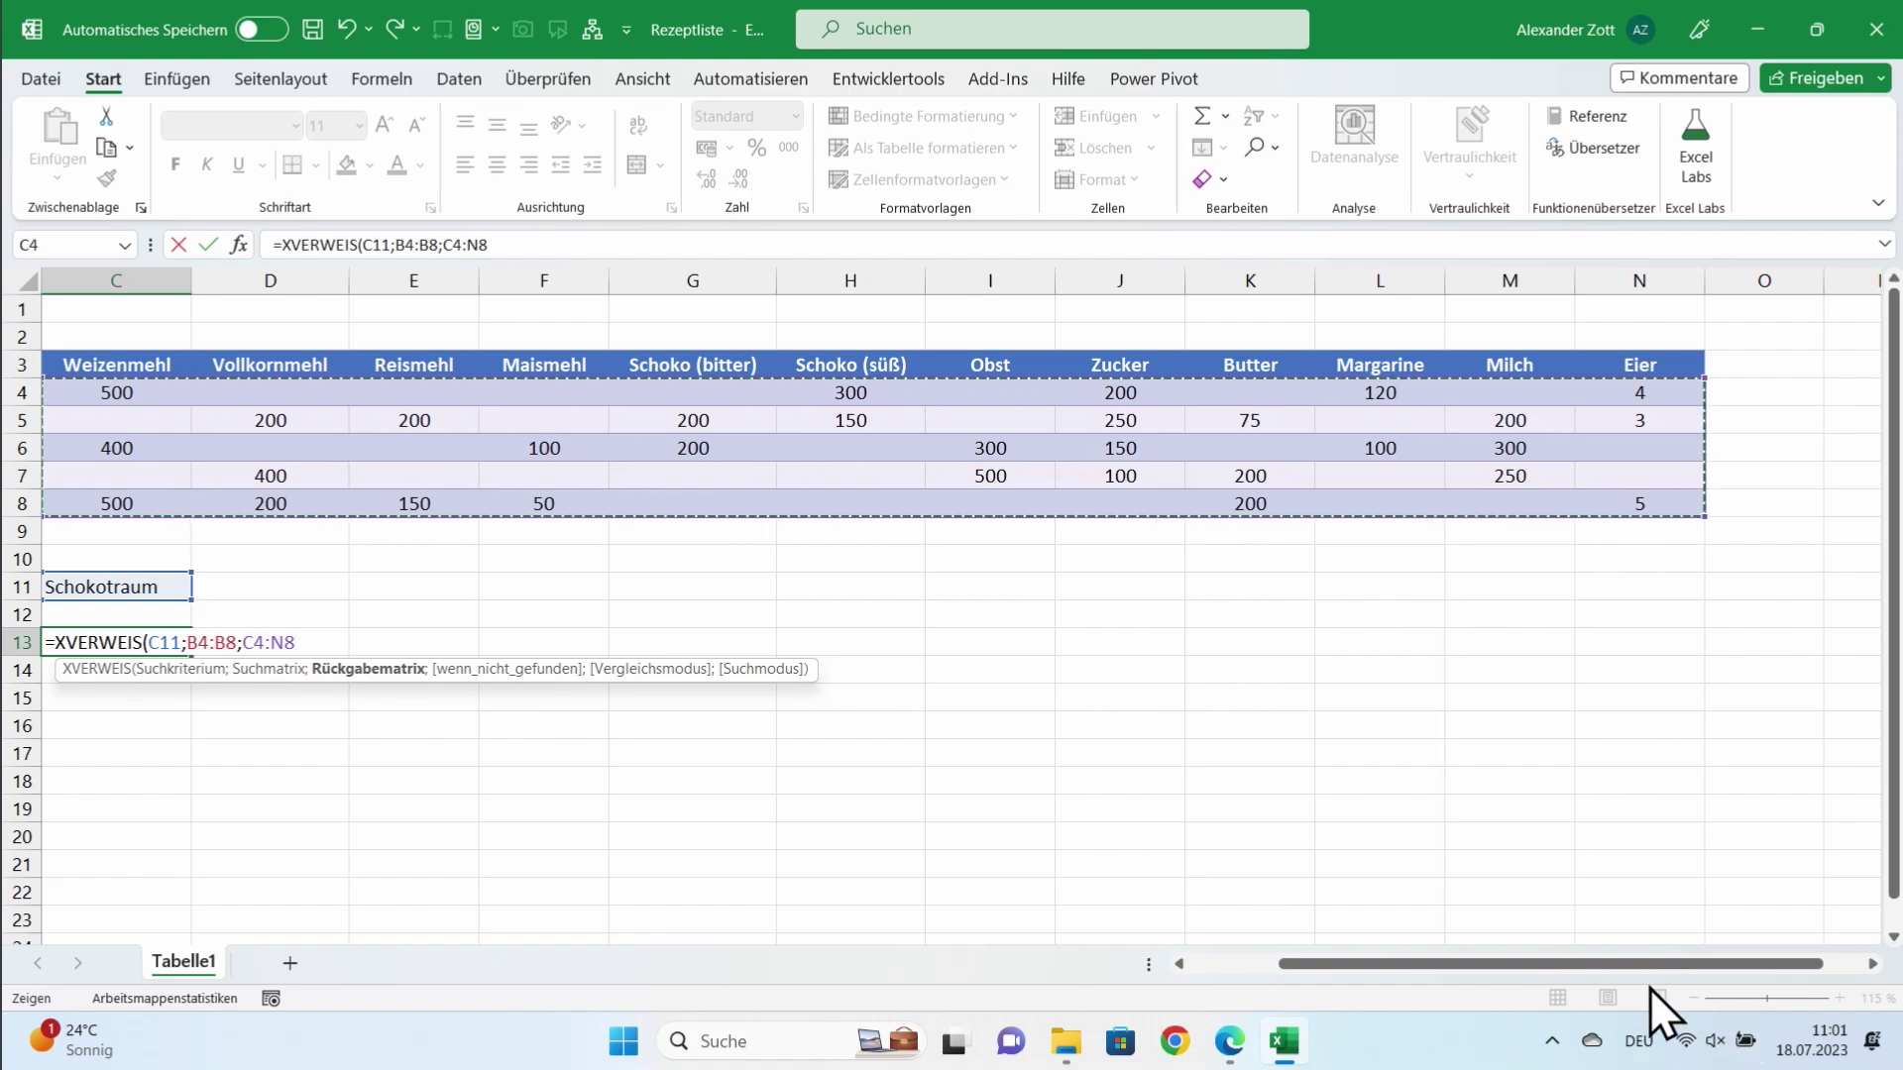
{"action": "scroll", "coordinate": [1631, 967], "scroll_direction": "left", "scroll_amount": 2}
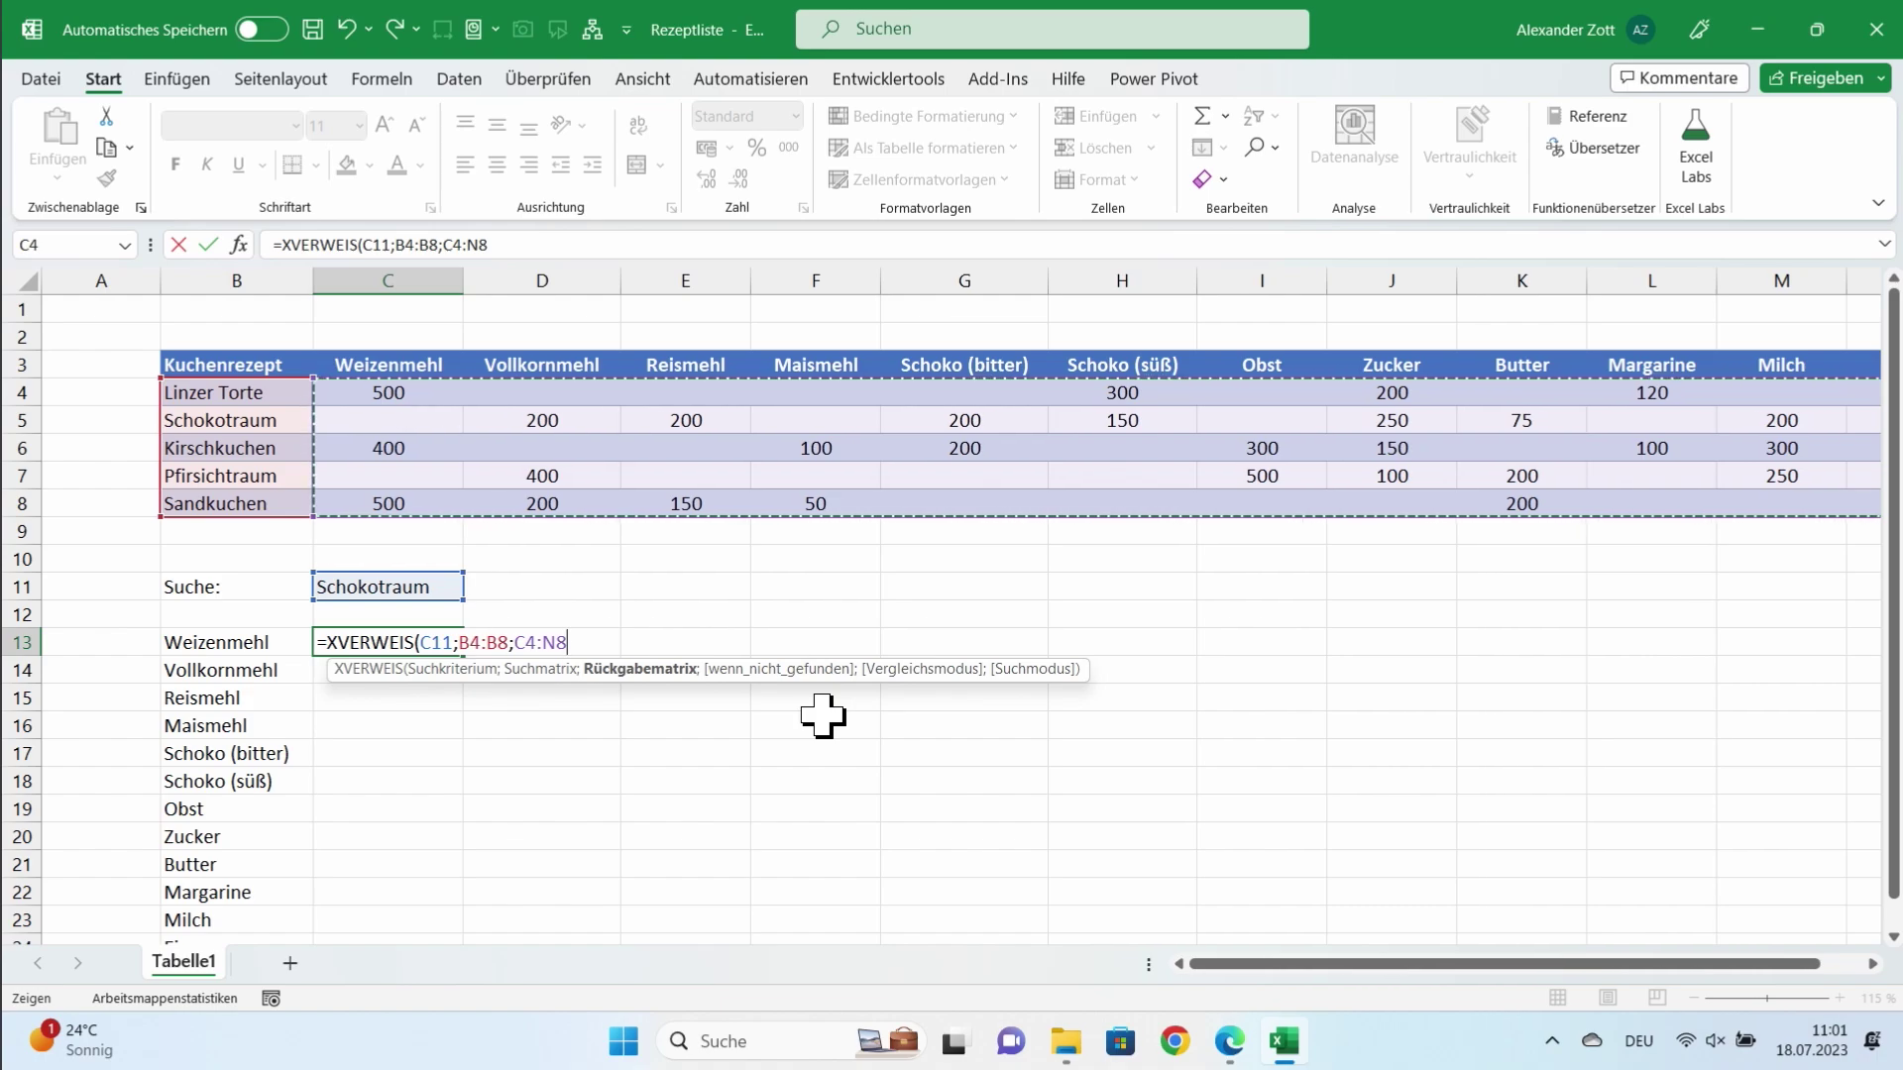
Step: Complete the XVERWEIS formula in C13 with the not-found text "gibt’s nicht" and match mode 0 for an exact match
{"action": "type", "text": ";\"gibt’s nicht"}
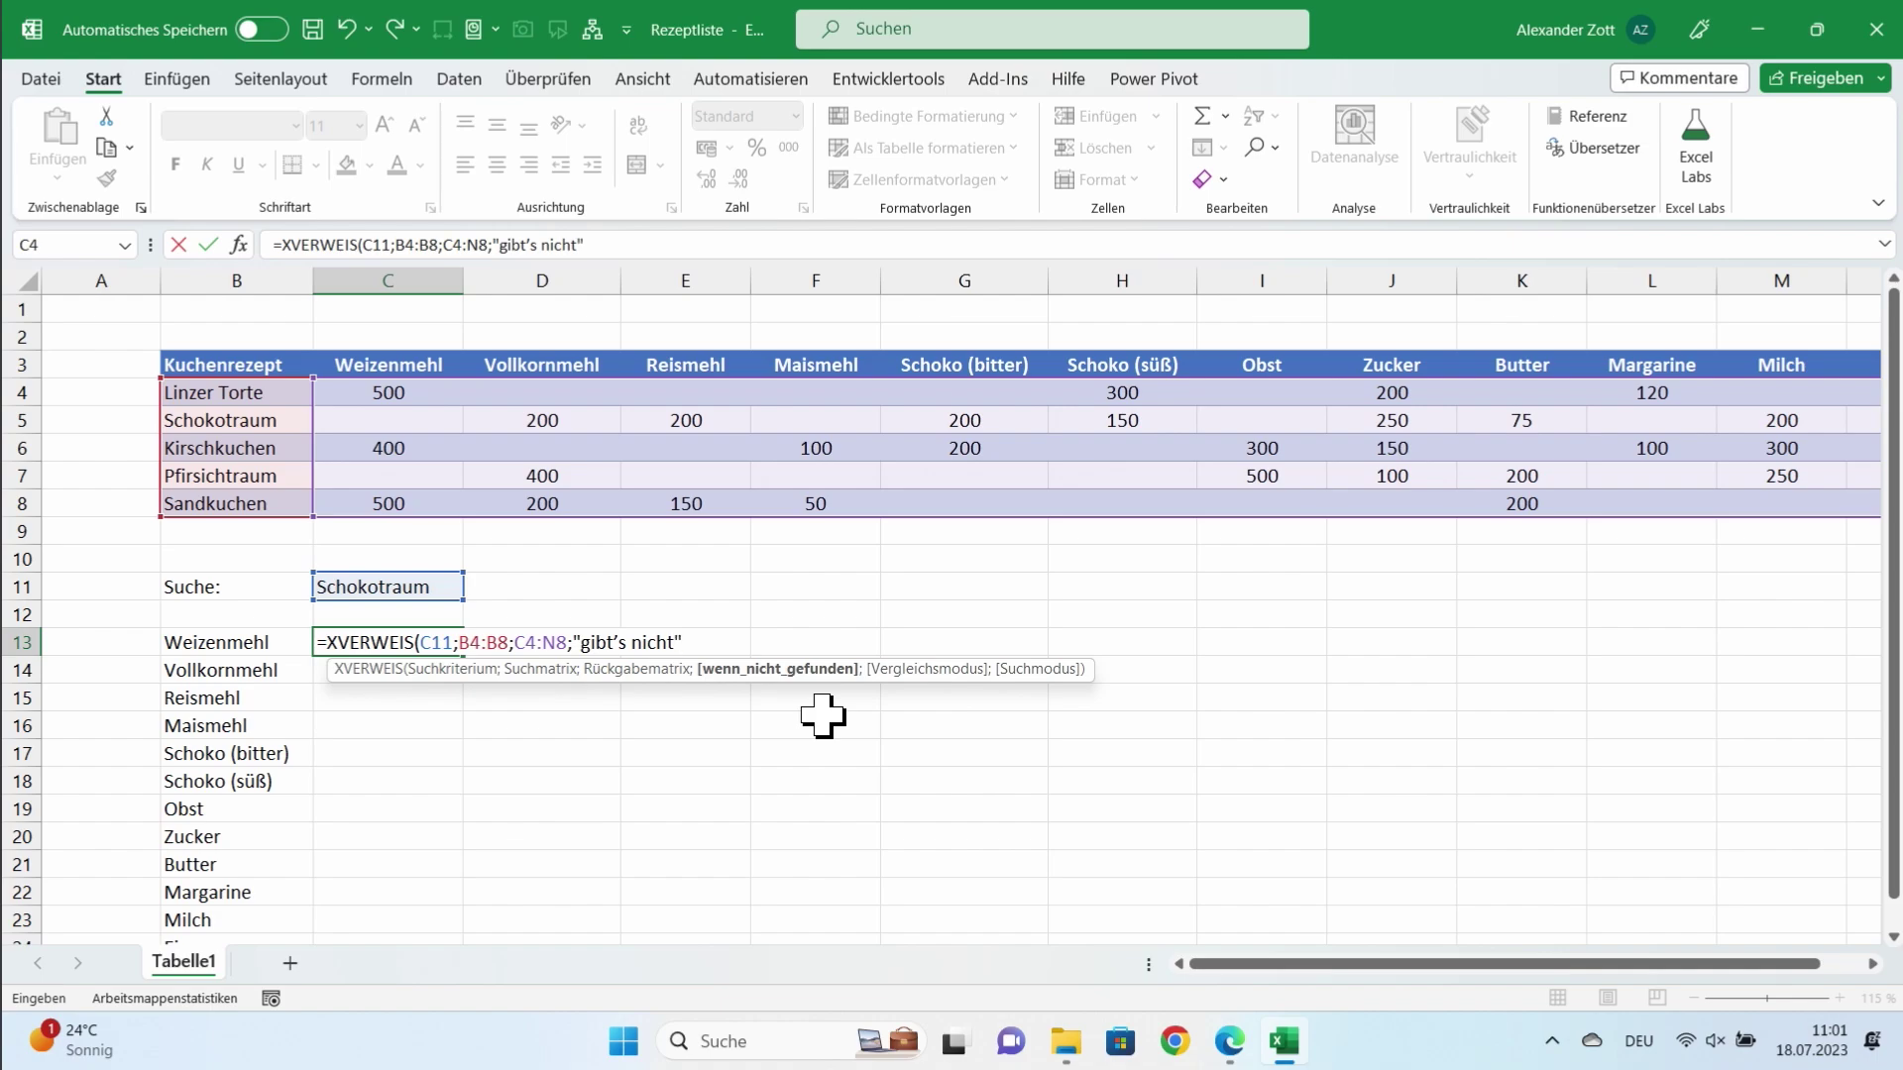
{"action": "type", "text": ";"}
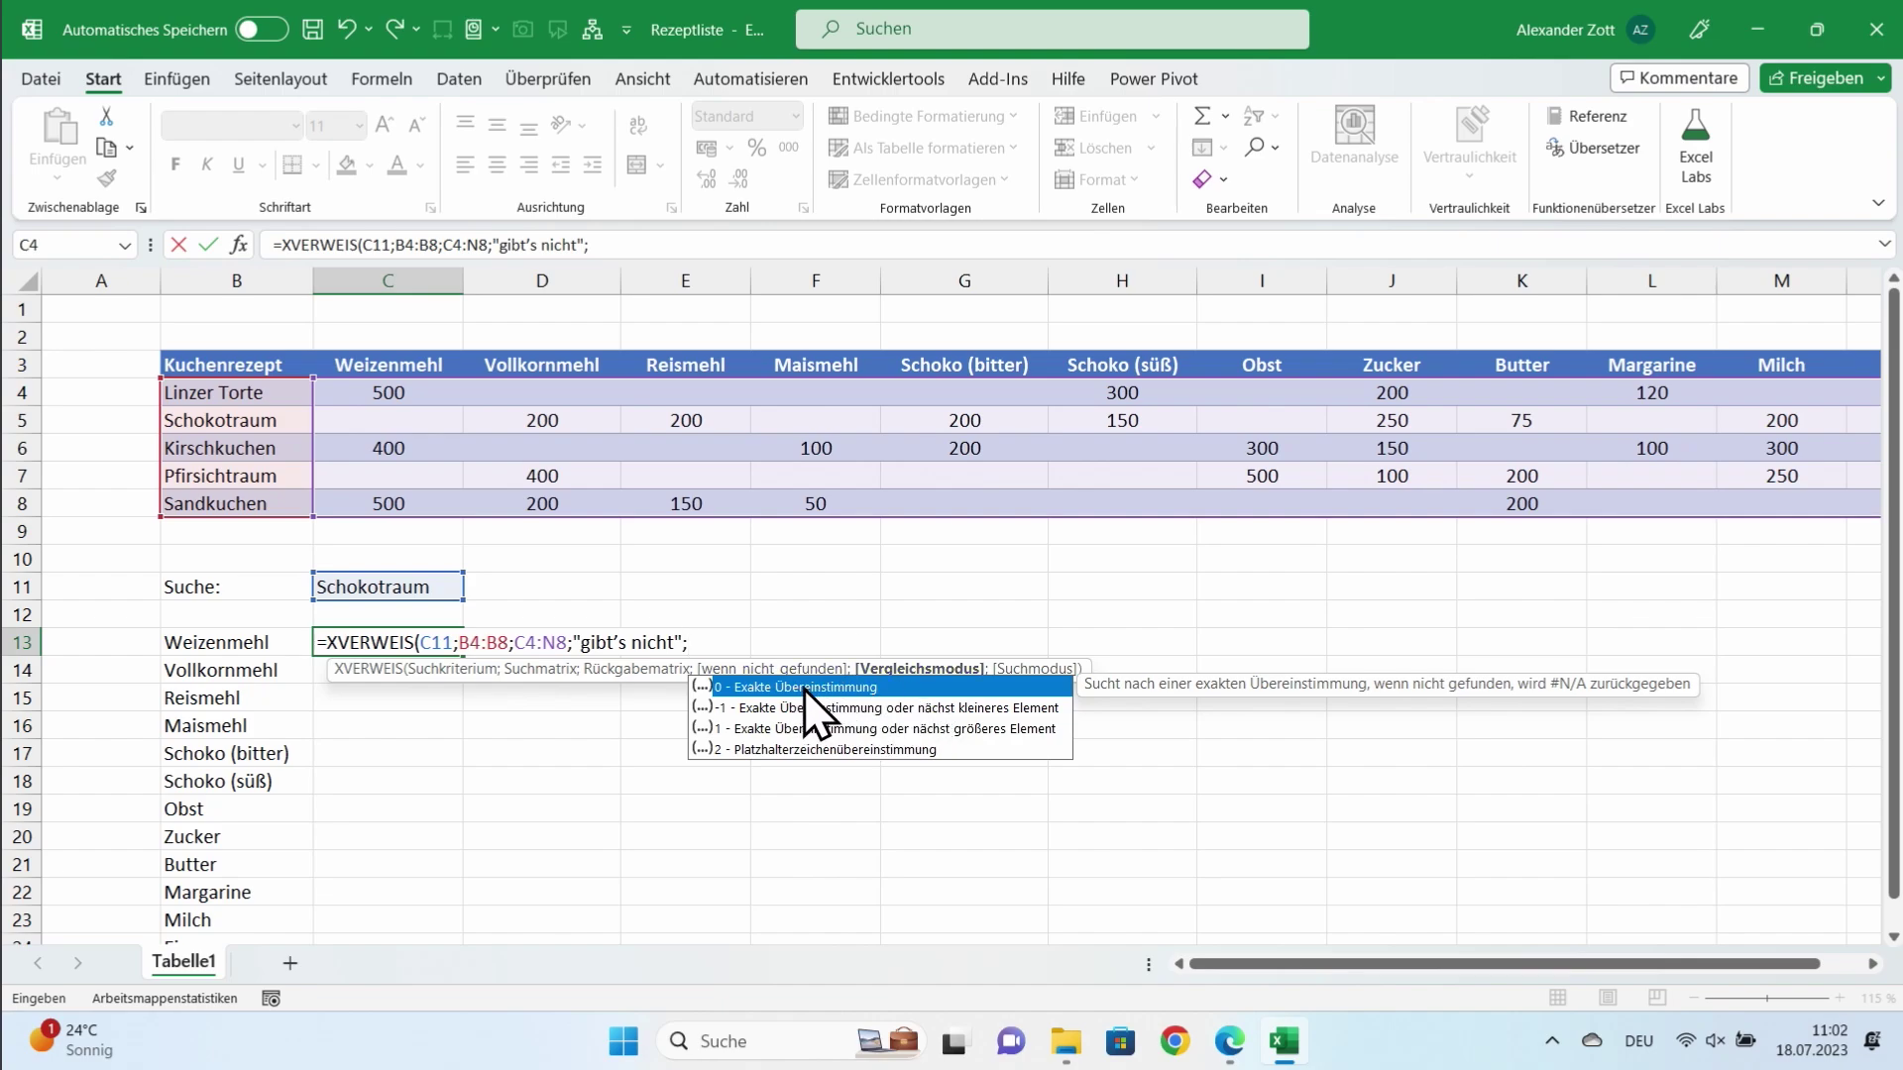
{"action": "double_click", "coordinate": [807, 694]}
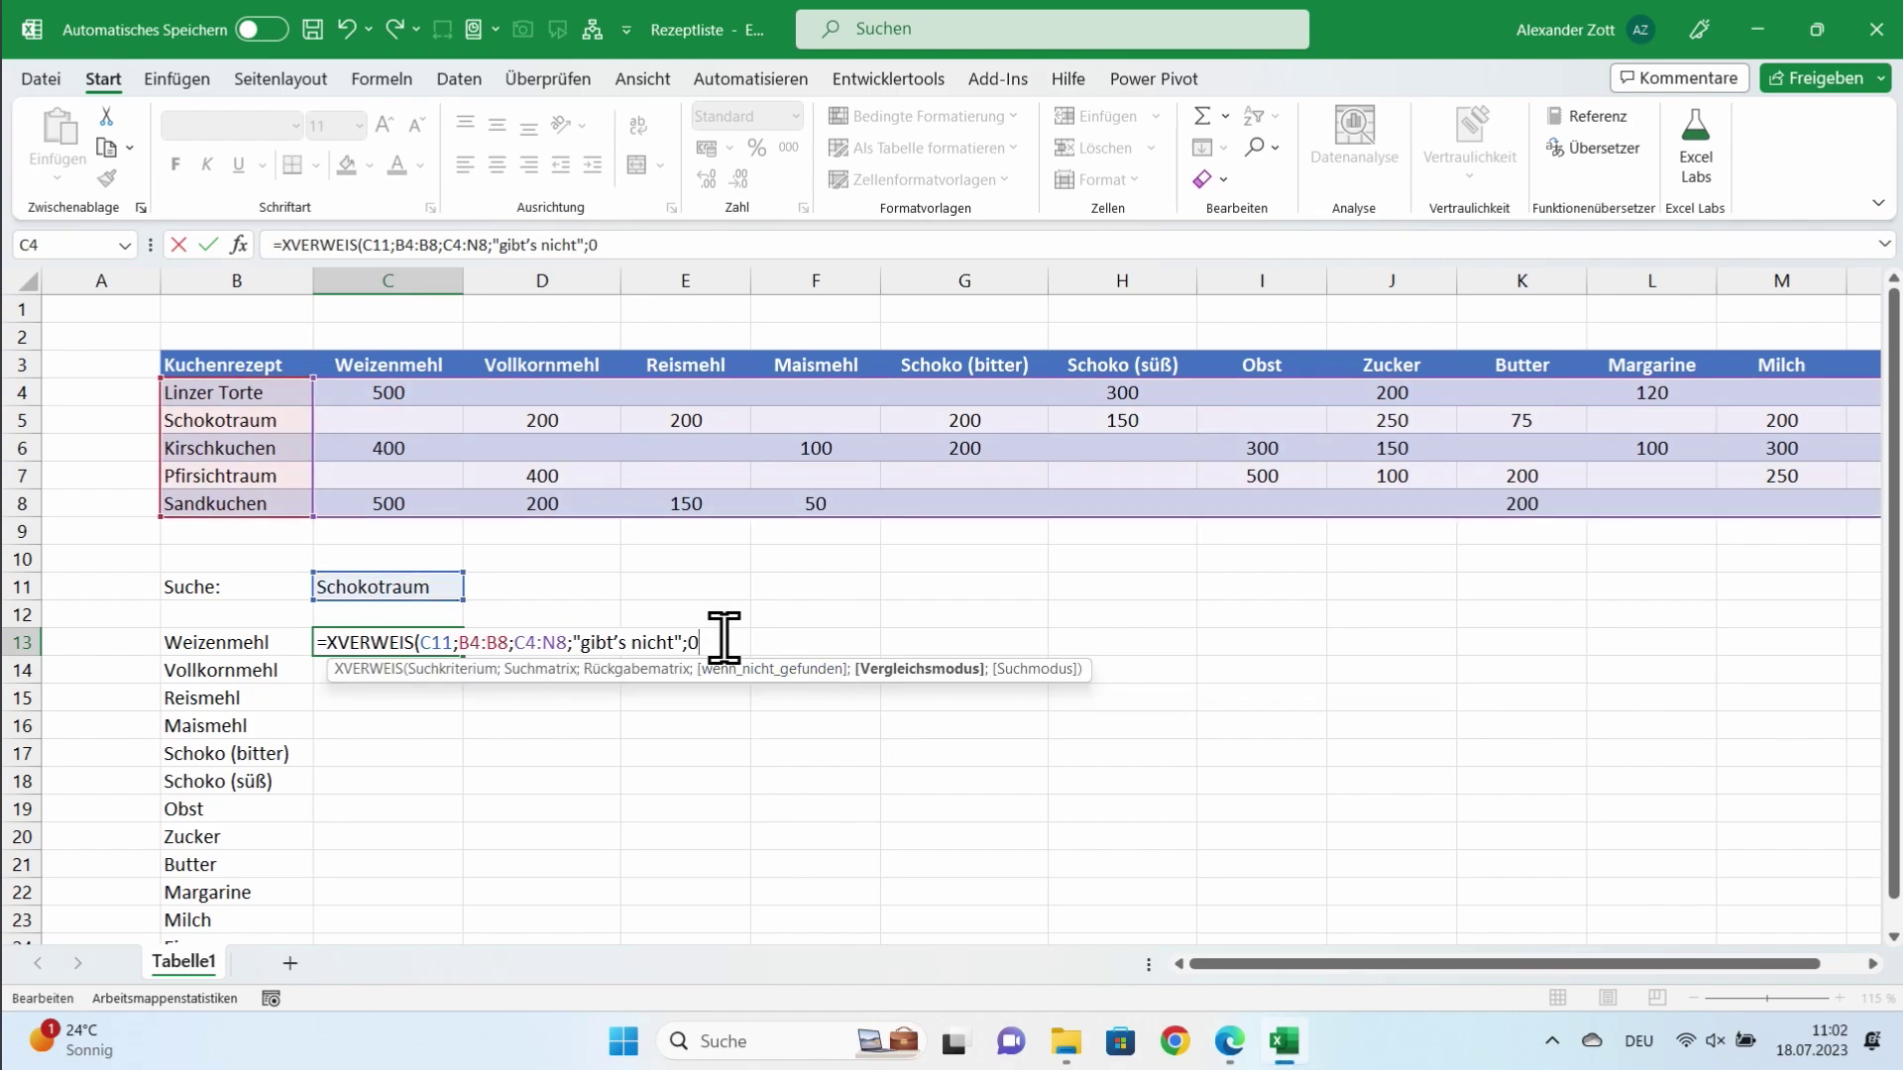
{"action": "type", "text": ";"}
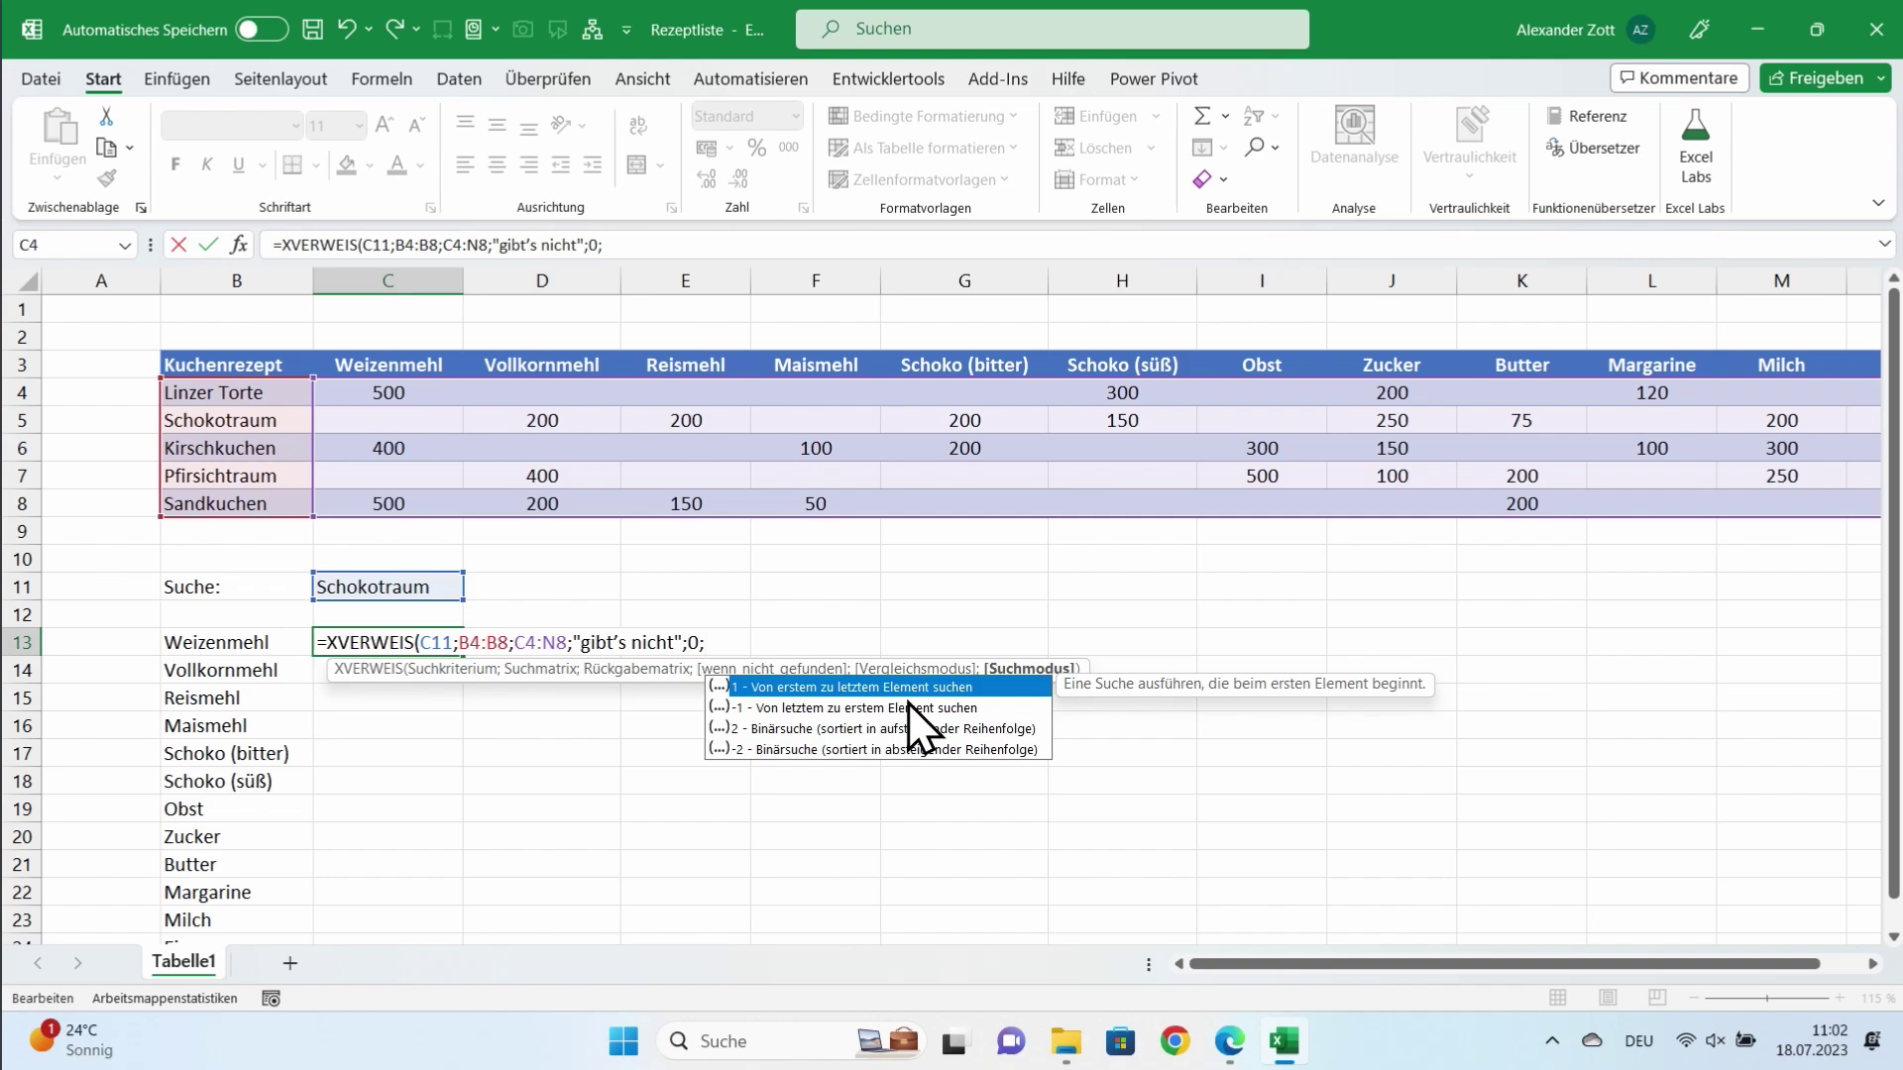
{"action": "type", "text": ")"}
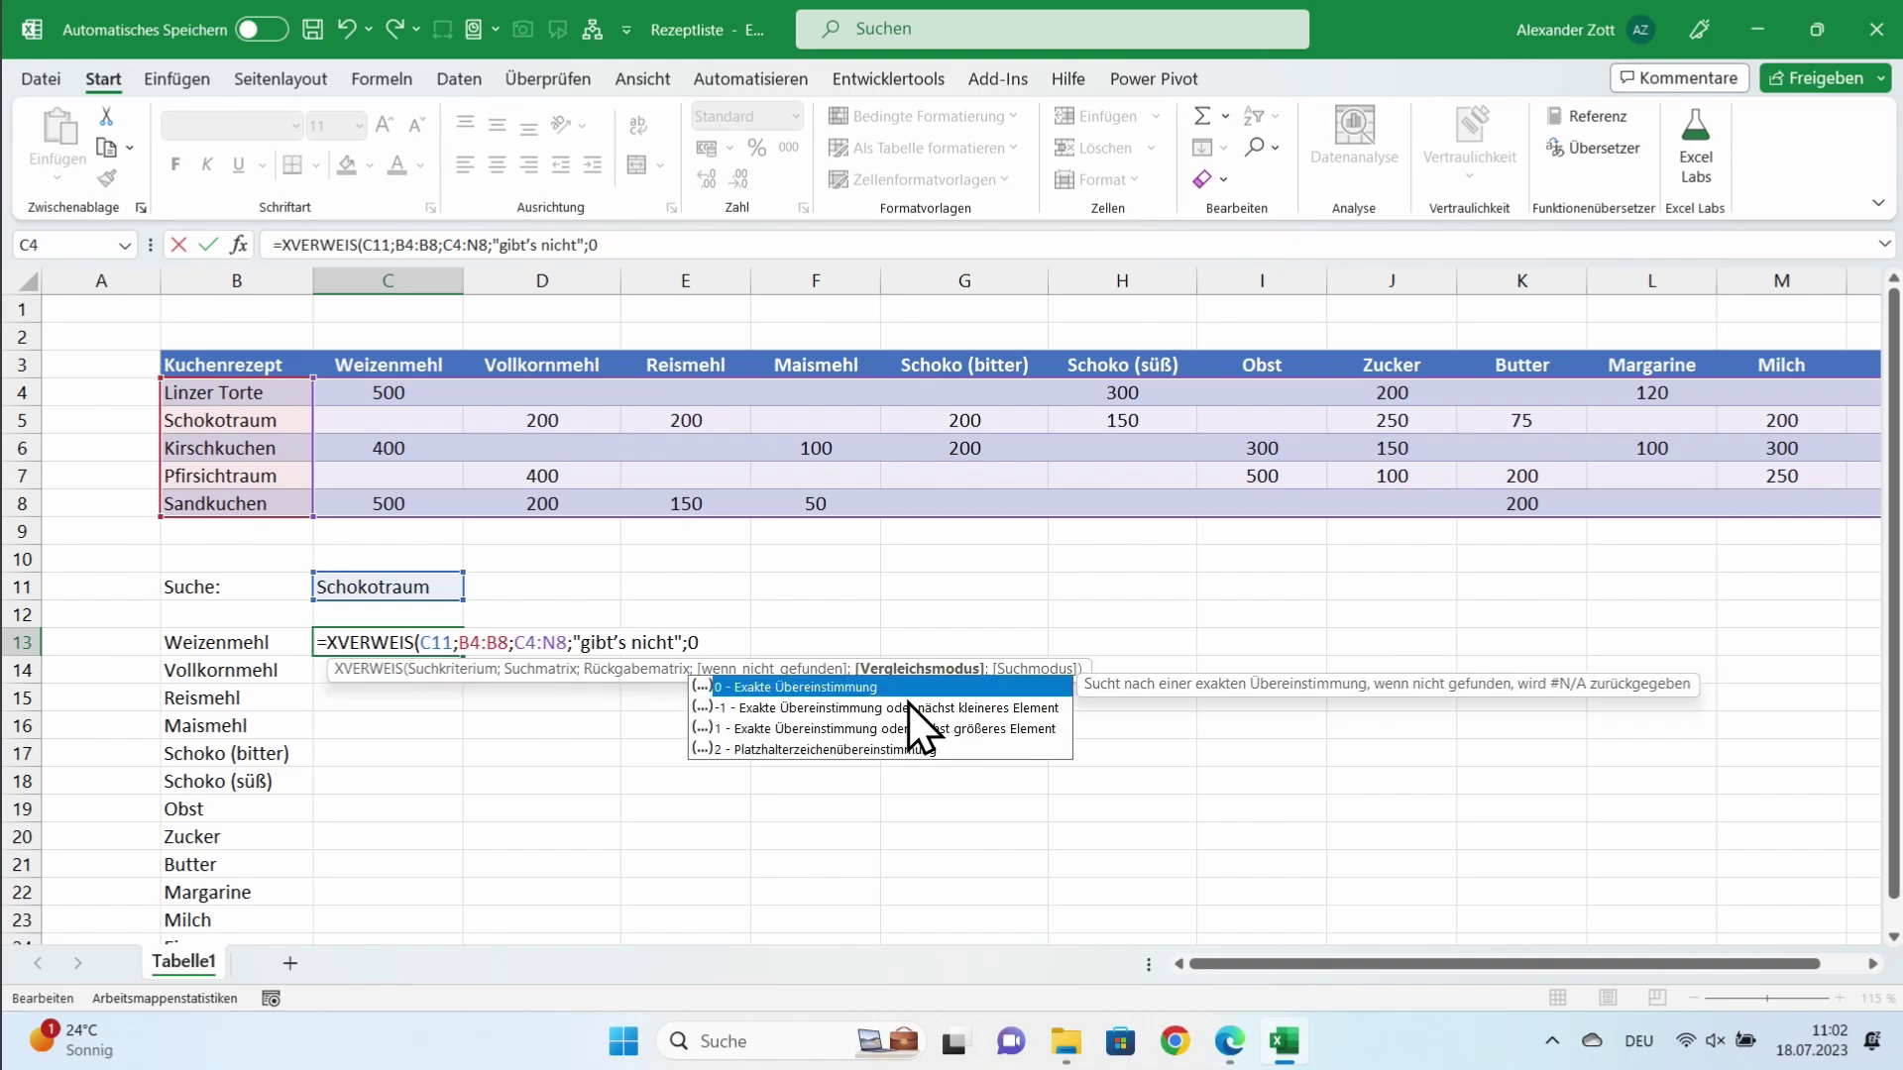
{"action": "type", "text": ")"}
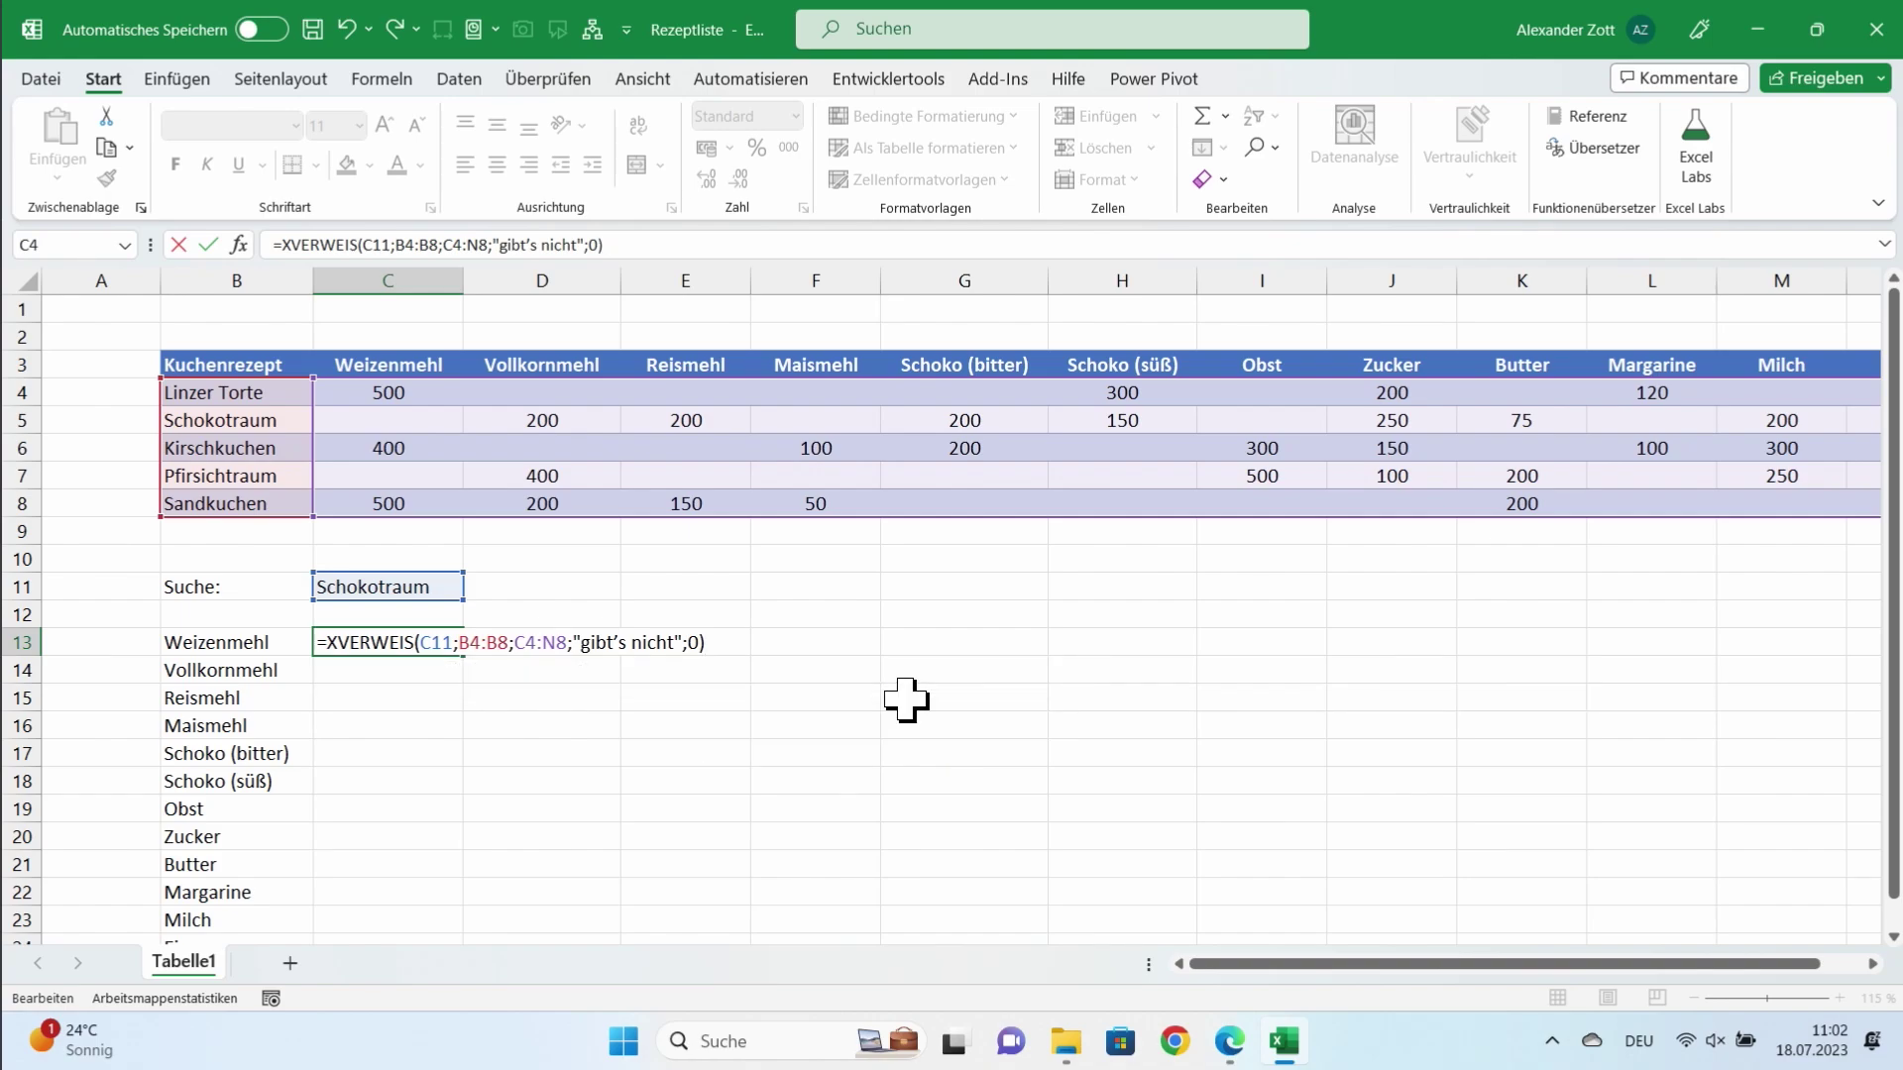
{"action": "key", "text": "Return"}
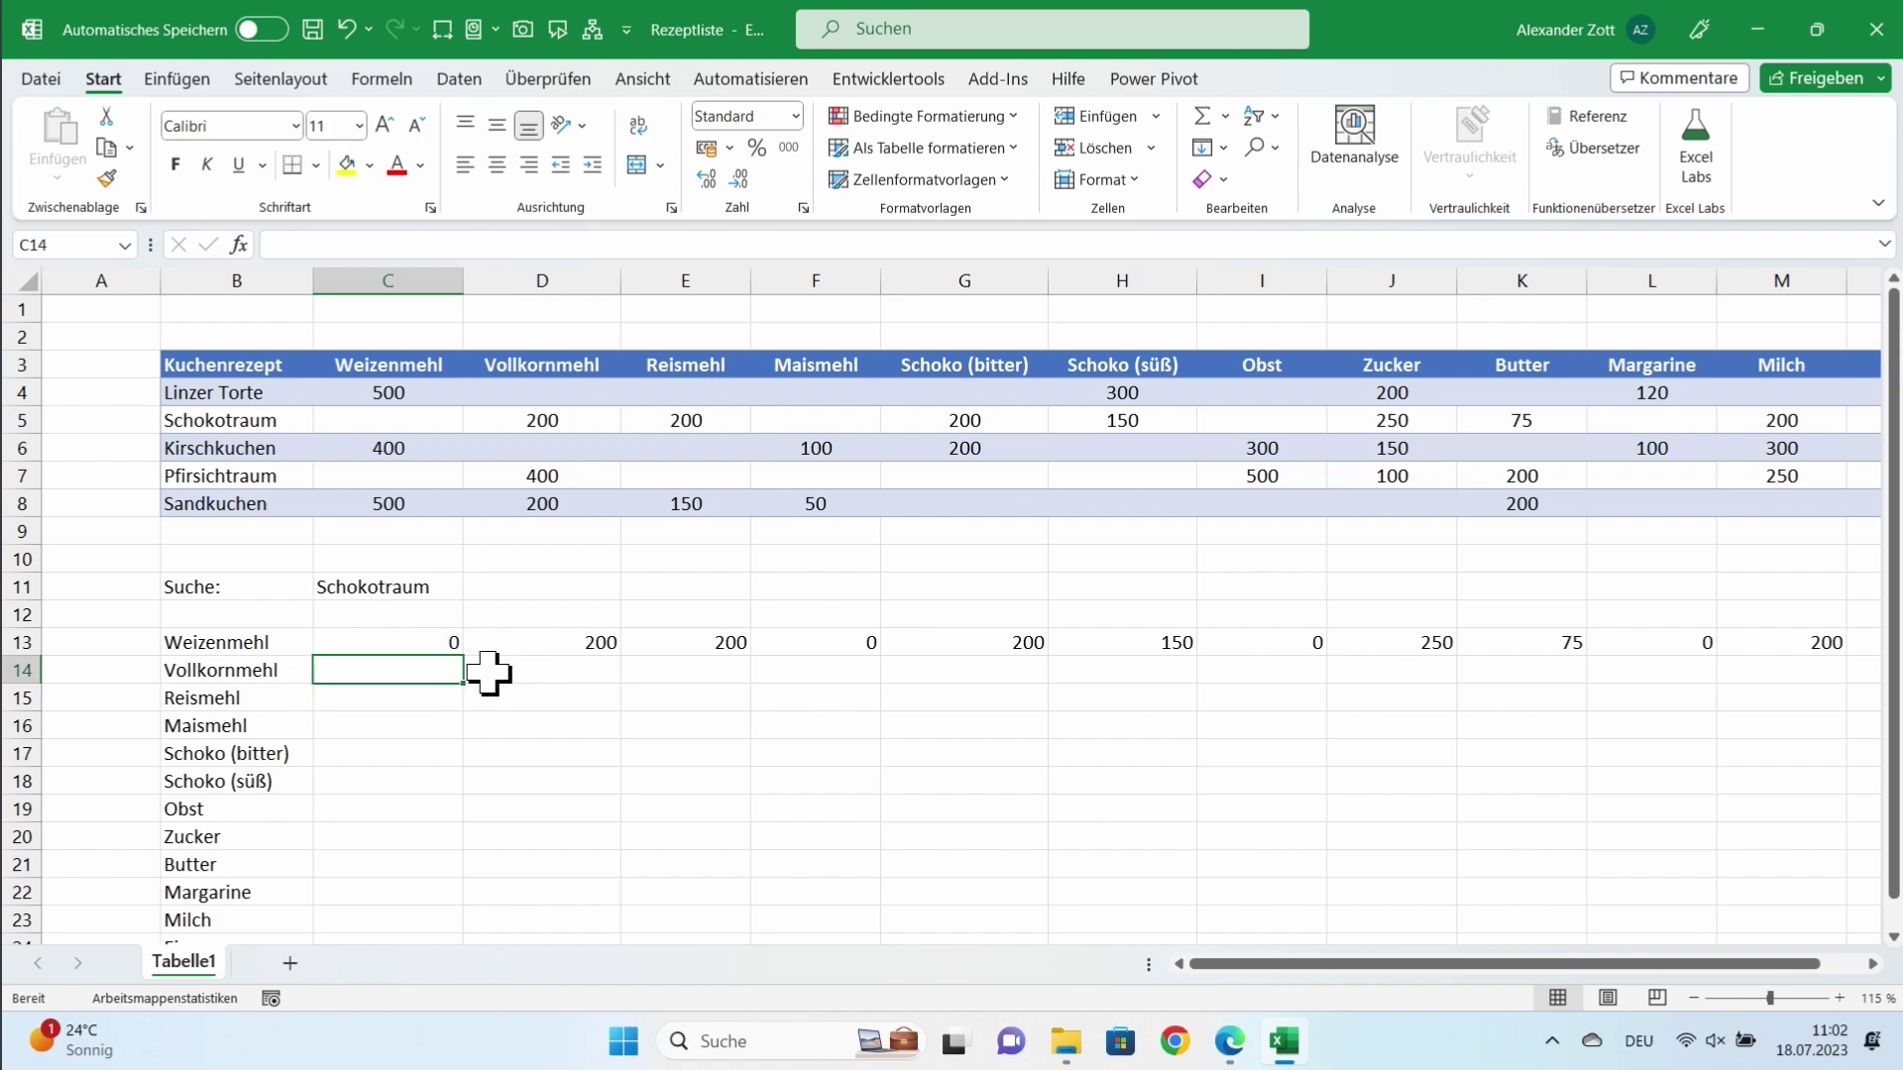
Step: Wrap the formula in C13 in MTRANS, giving =MTRANS(XVERWEIS(C11;B4:B8;C4:N8;"gibt’s nicht";0)), to list the quantities vertically beside the ingredients
{"action": "double_click", "coordinate": [380, 641]}
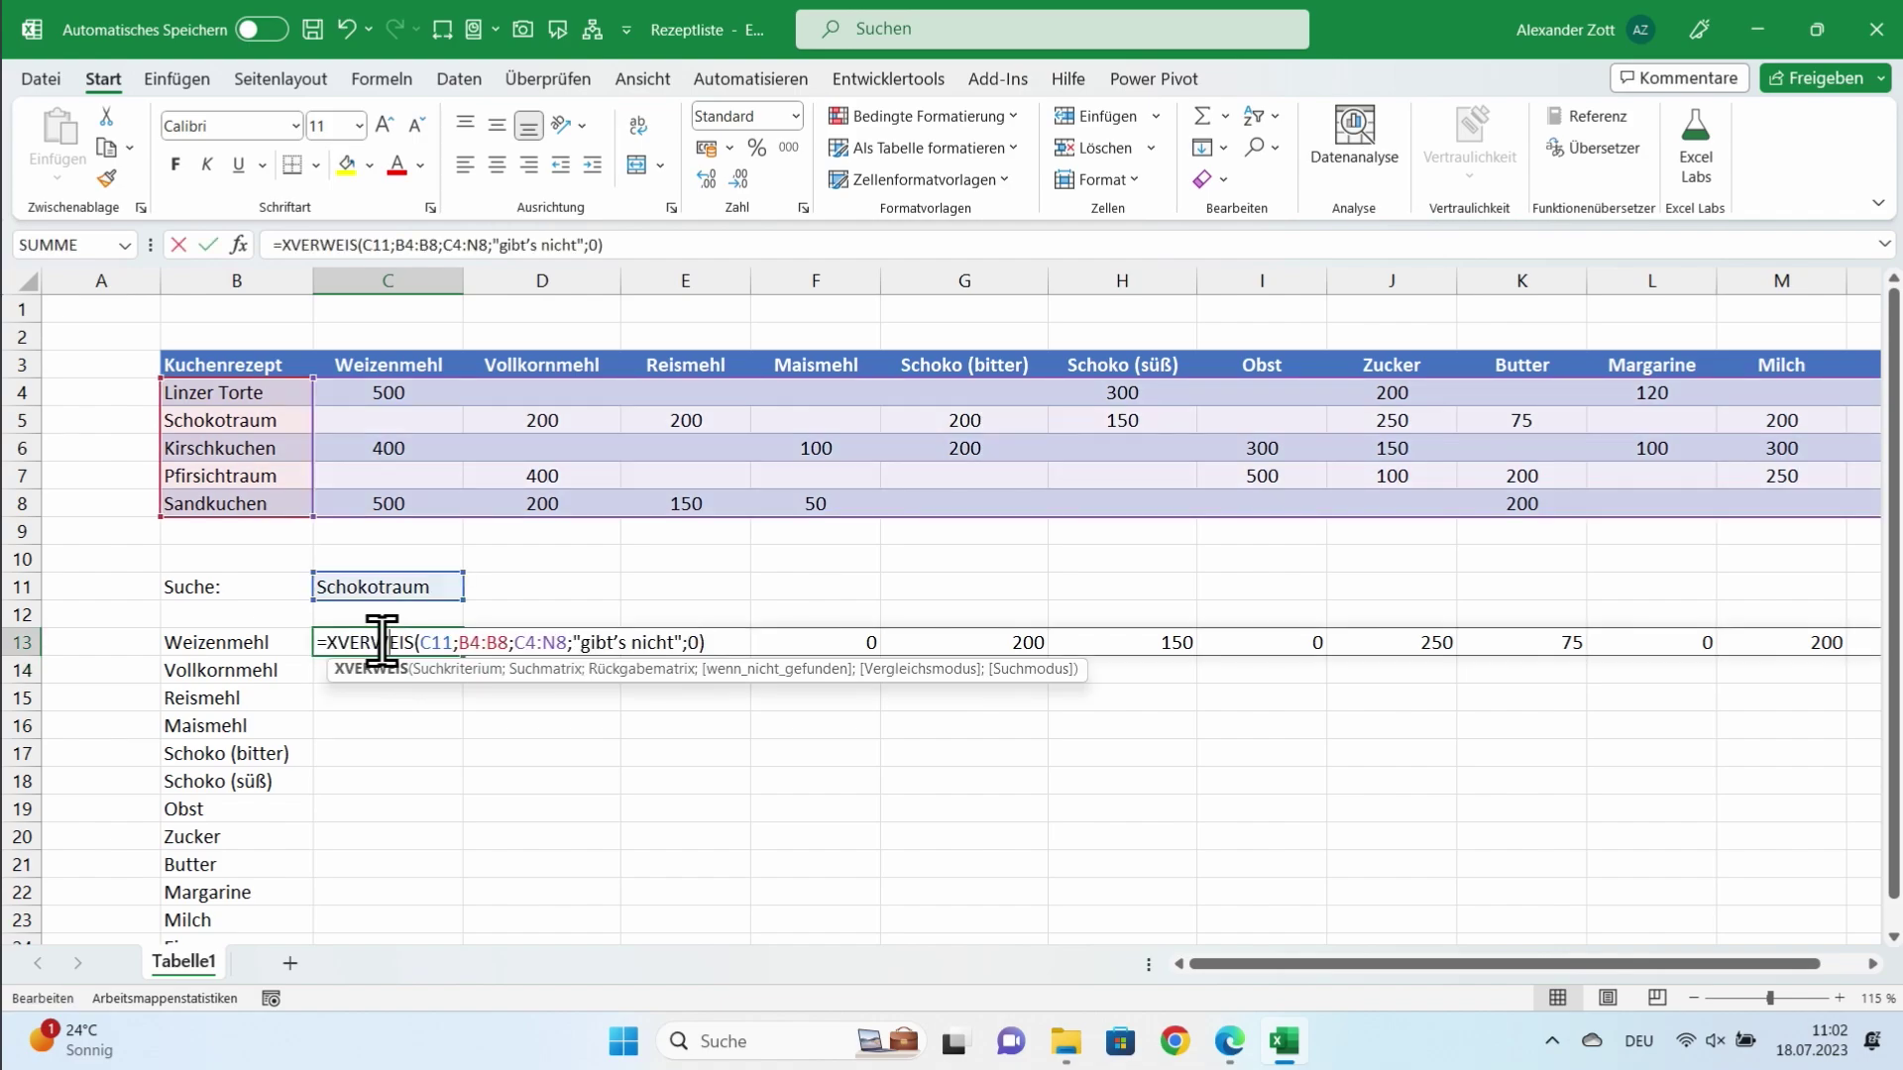
{"action": "left_click", "coordinate": [328, 642]}
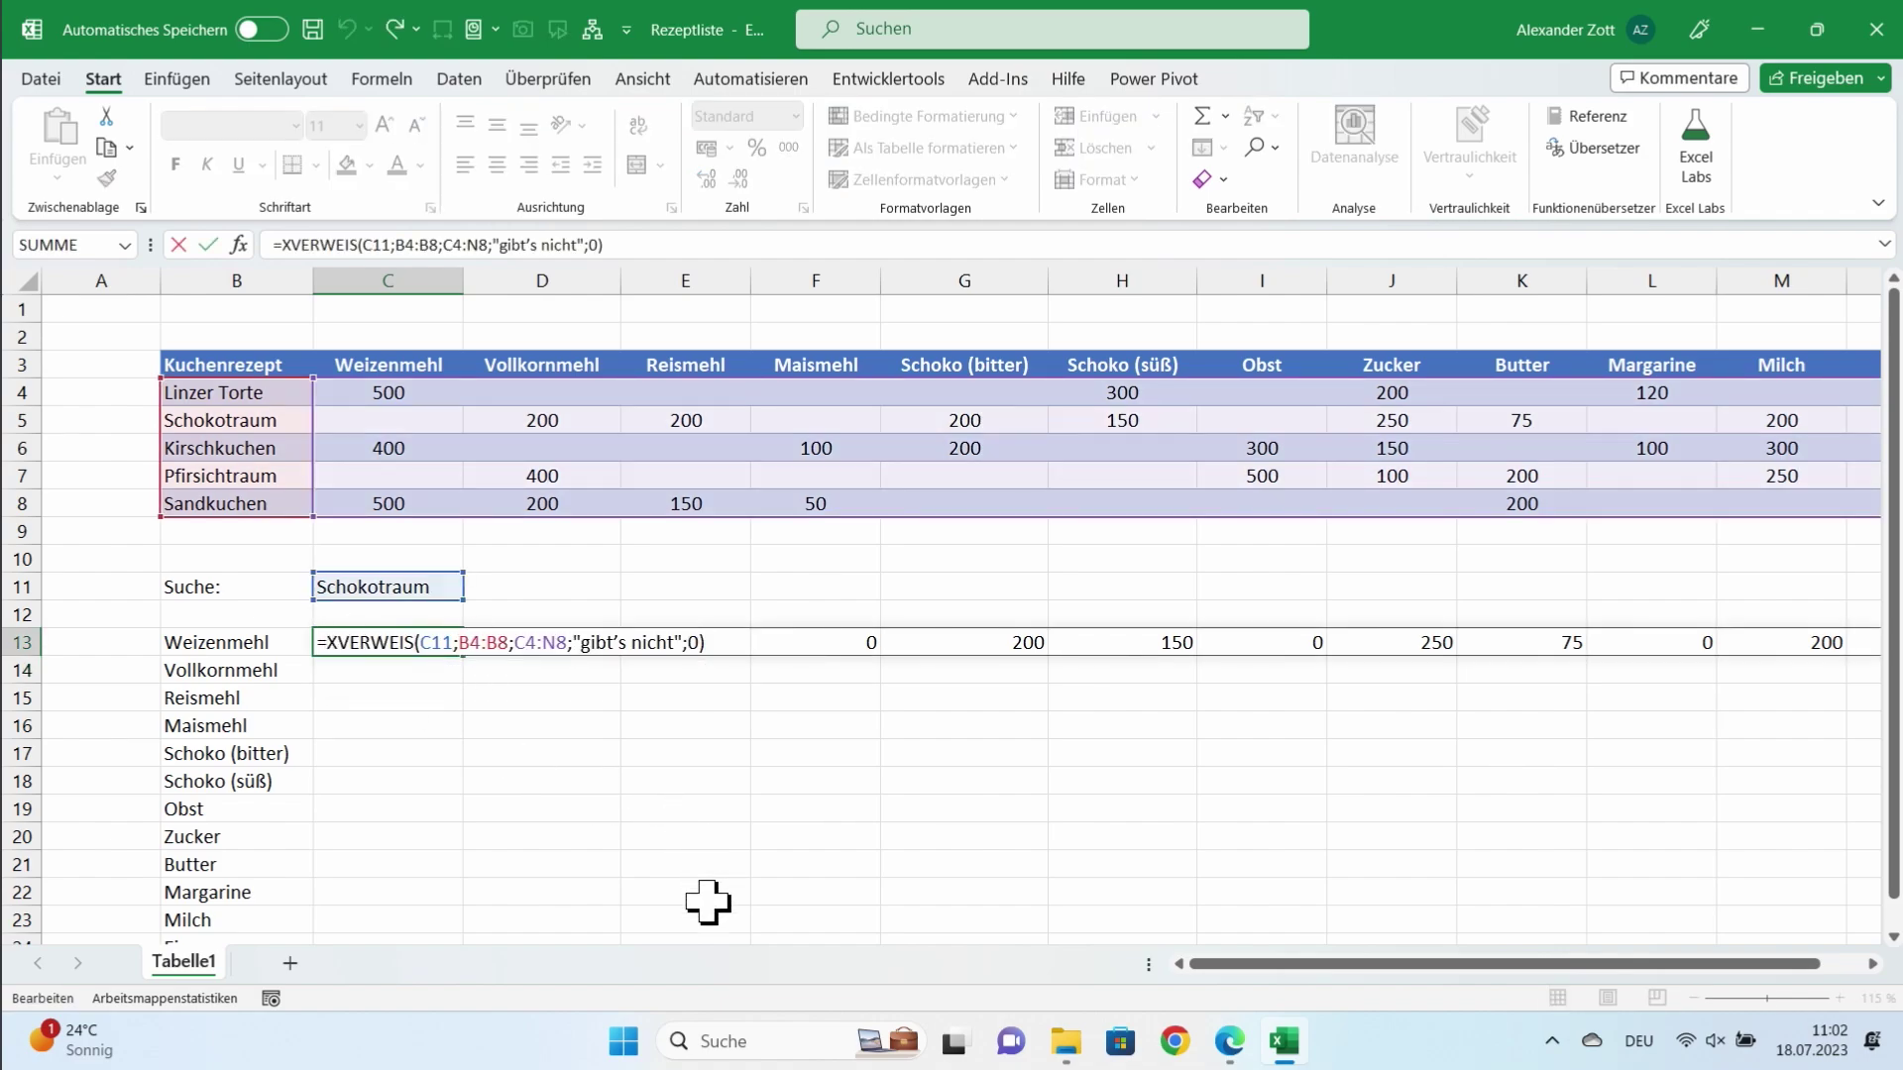
{"action": "type", "text": "MTRANS"}
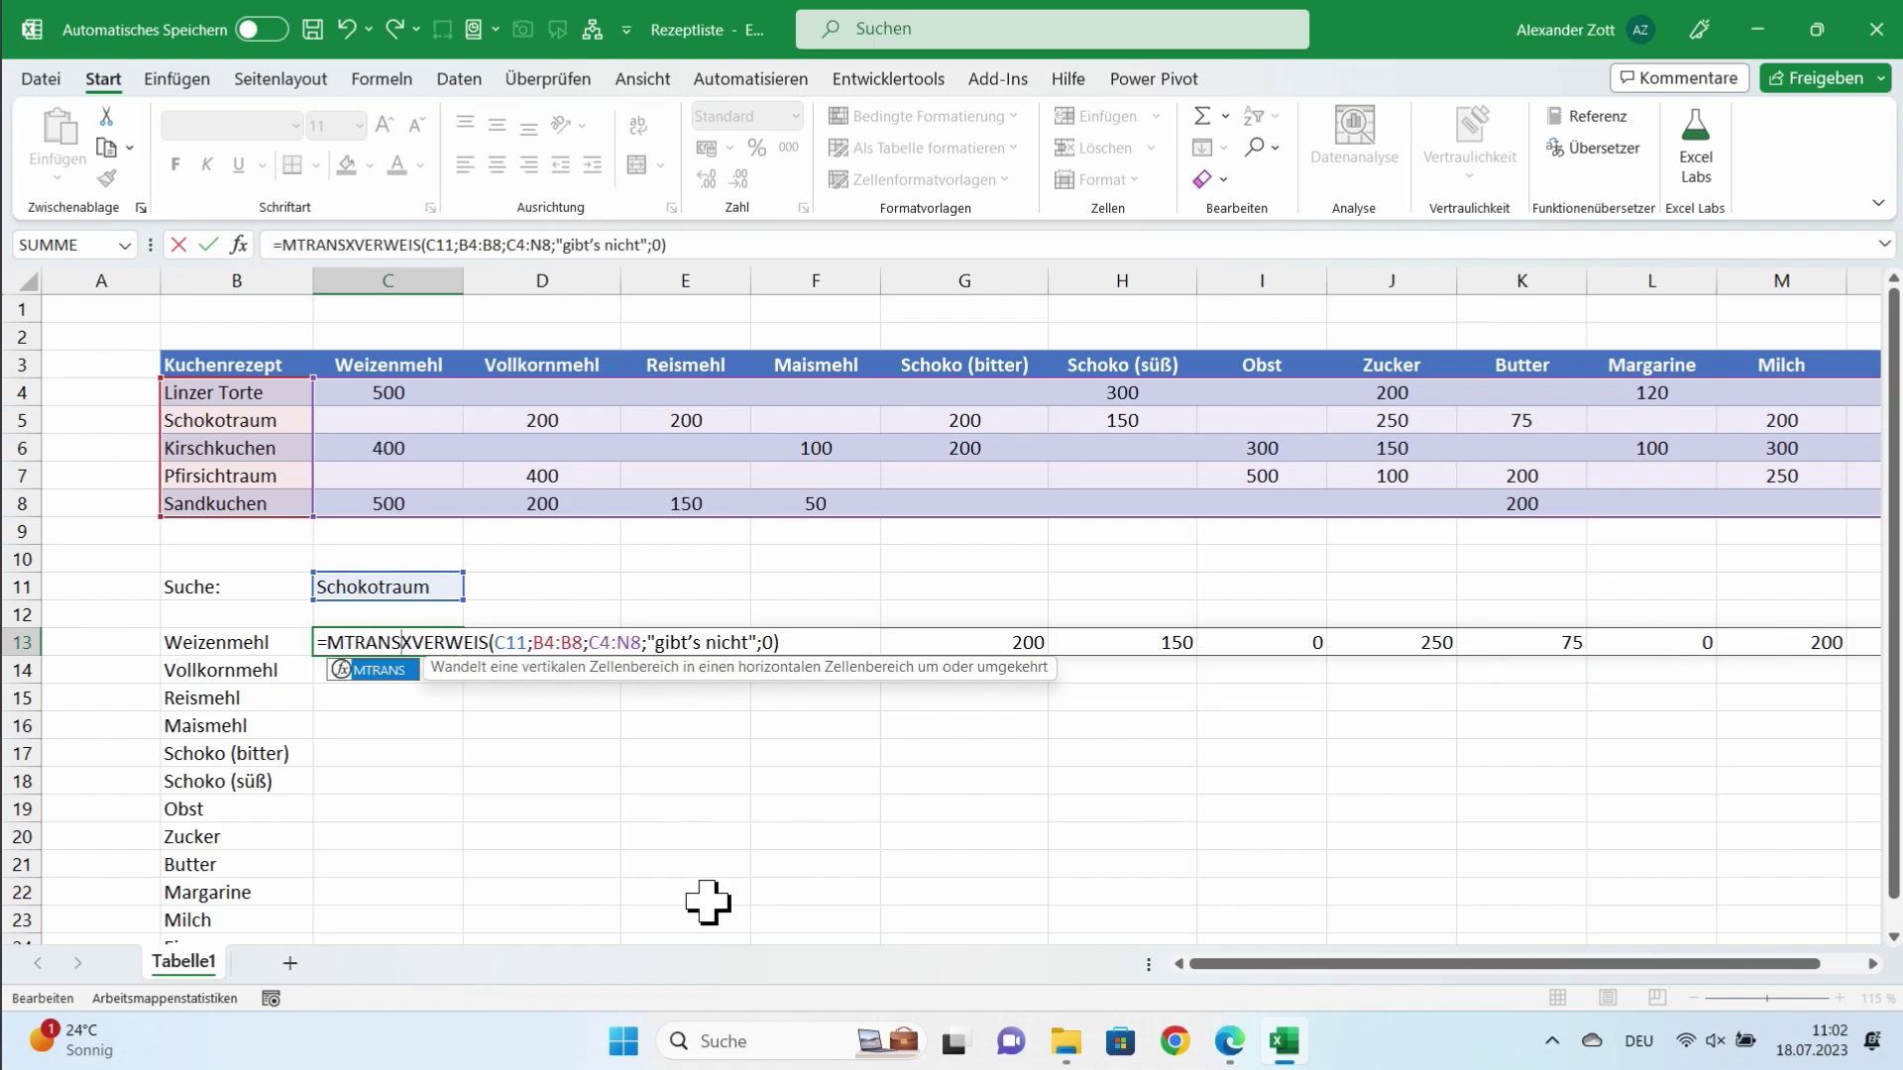
{"action": "type", "text": "("}
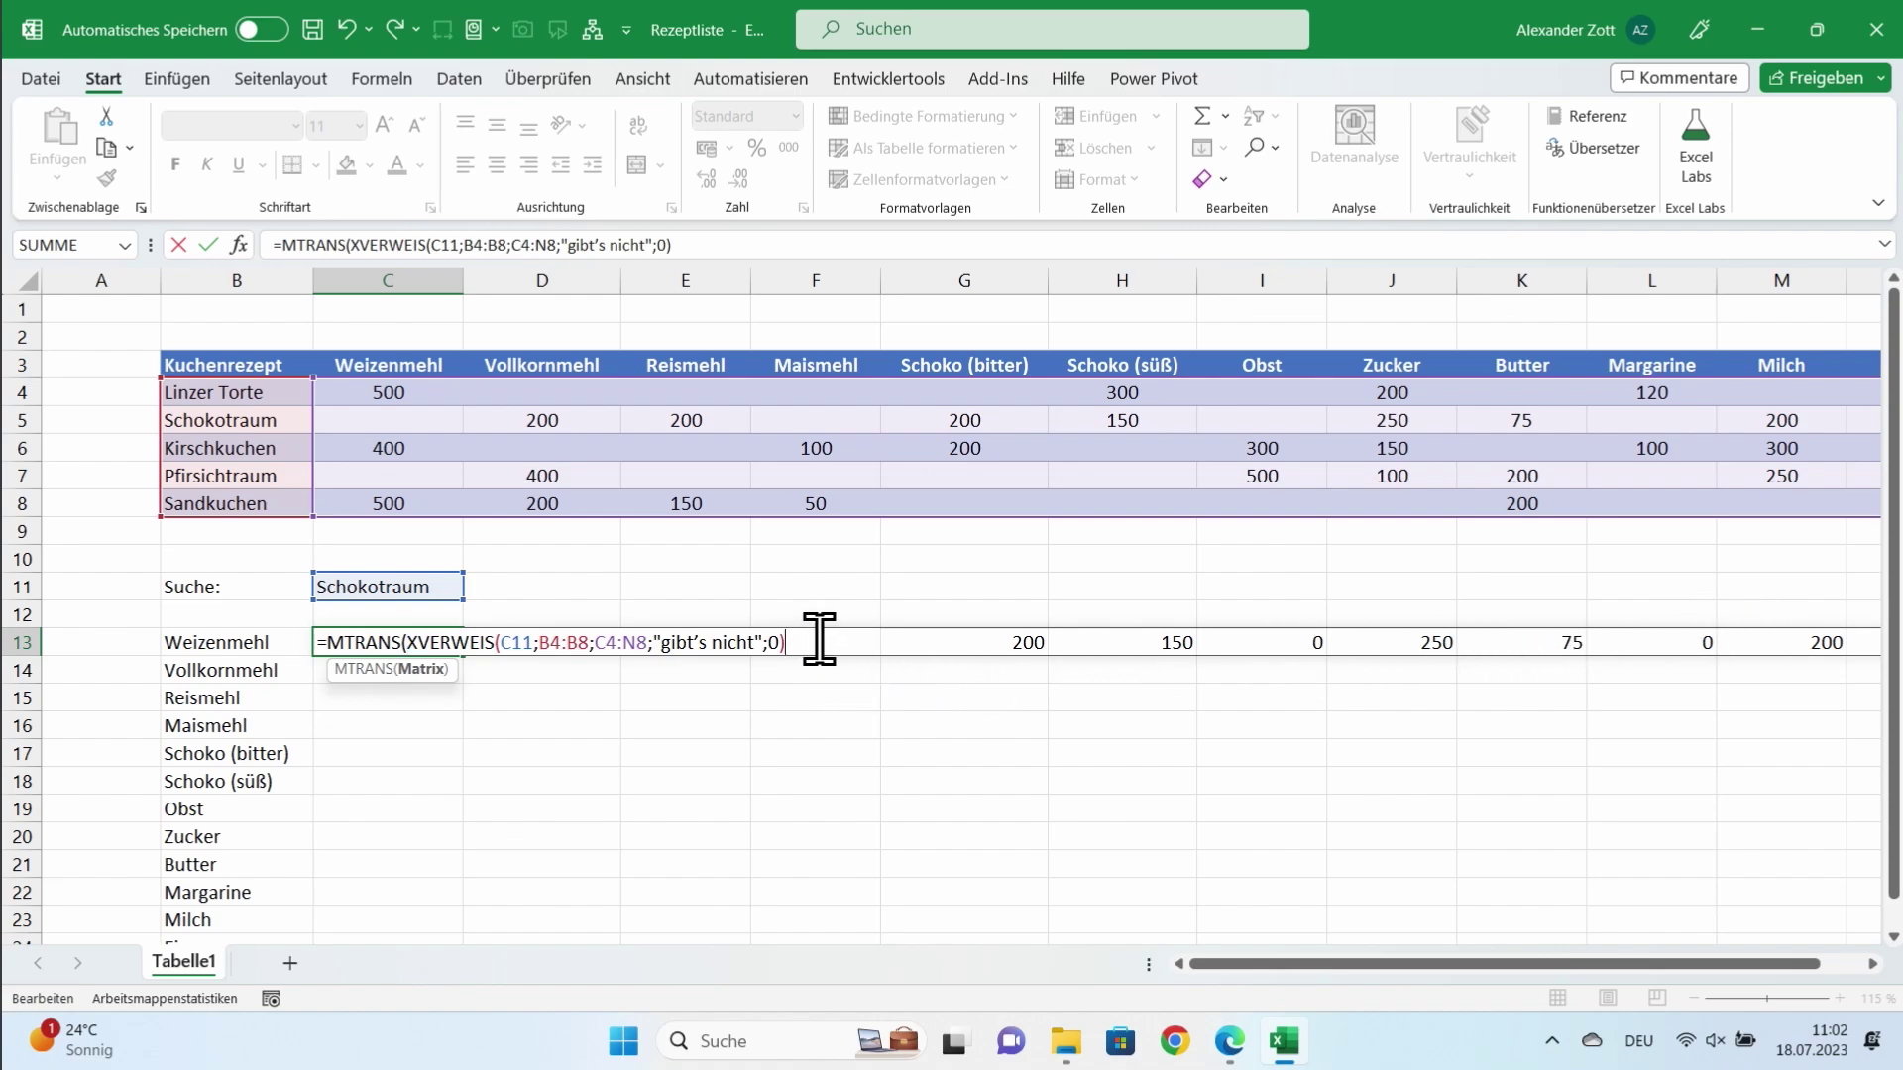
{"action": "type", "text": ")"}
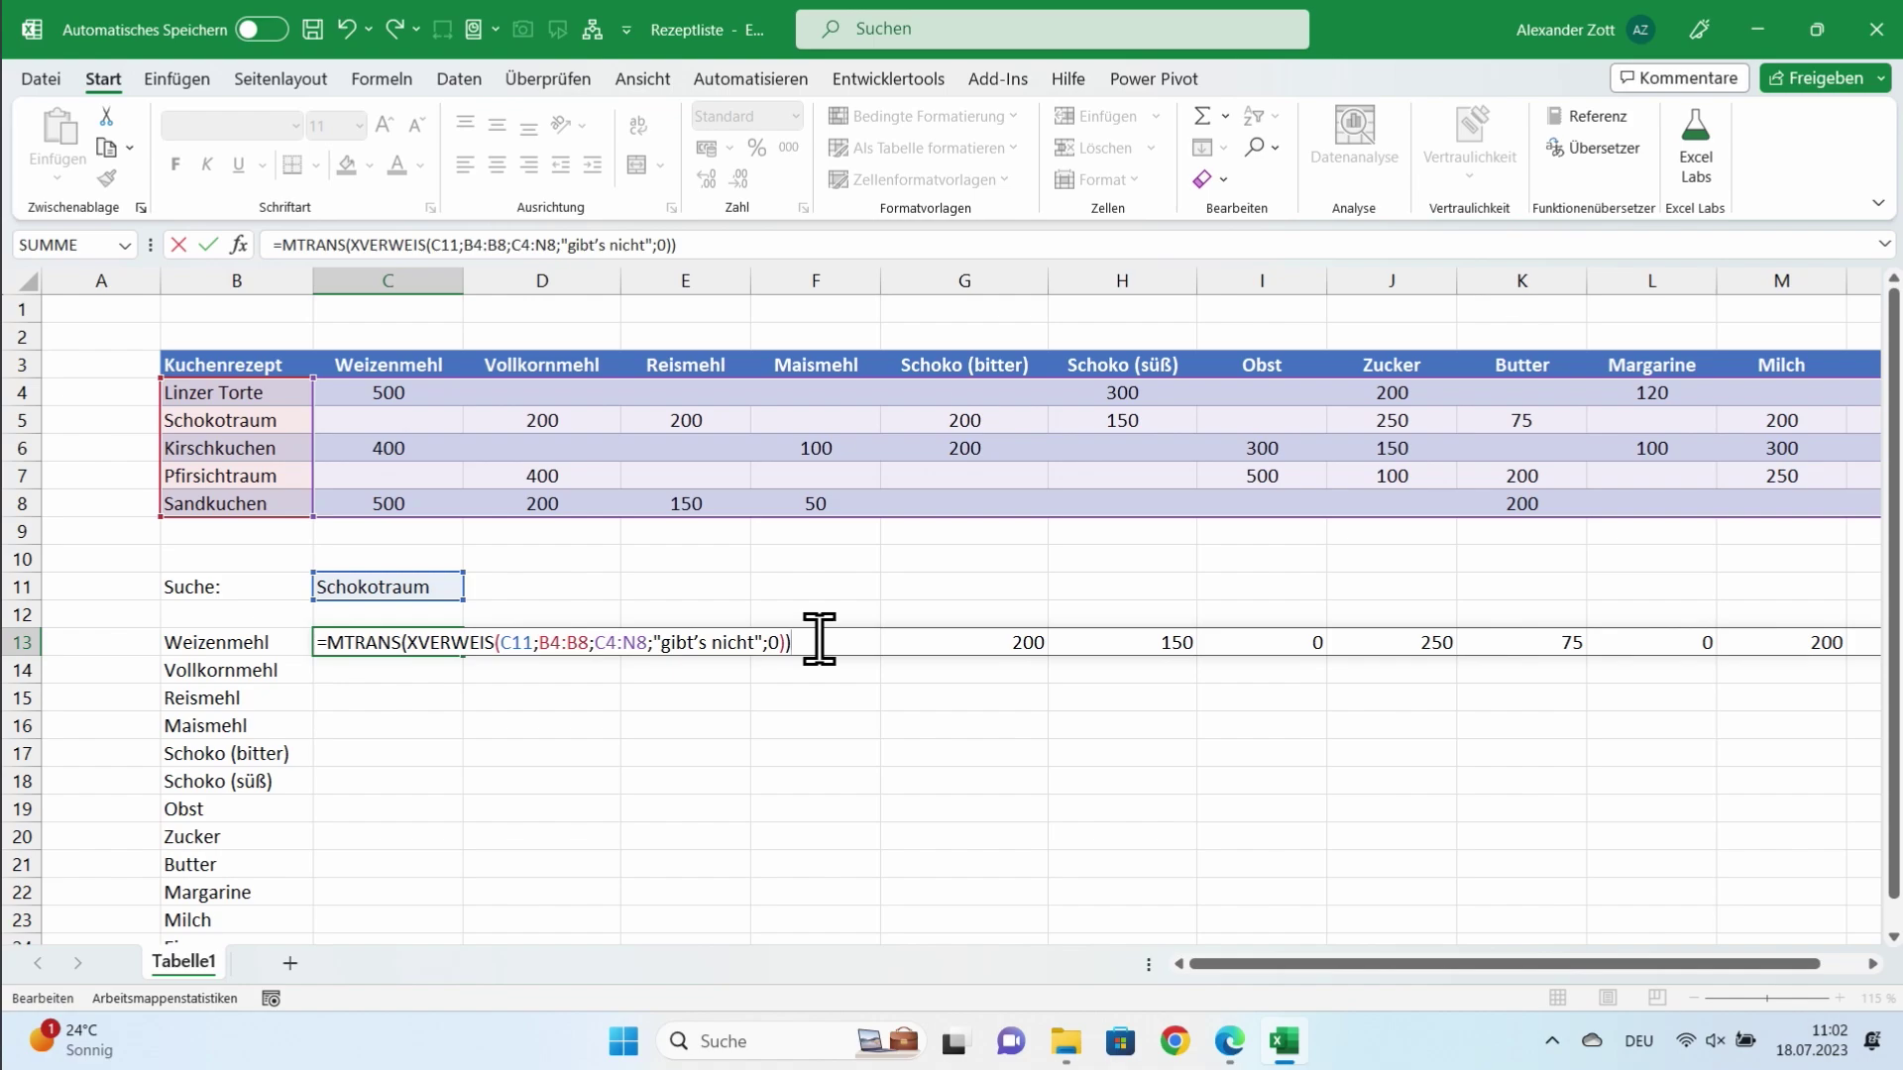
{"action": "key", "text": "Return"}
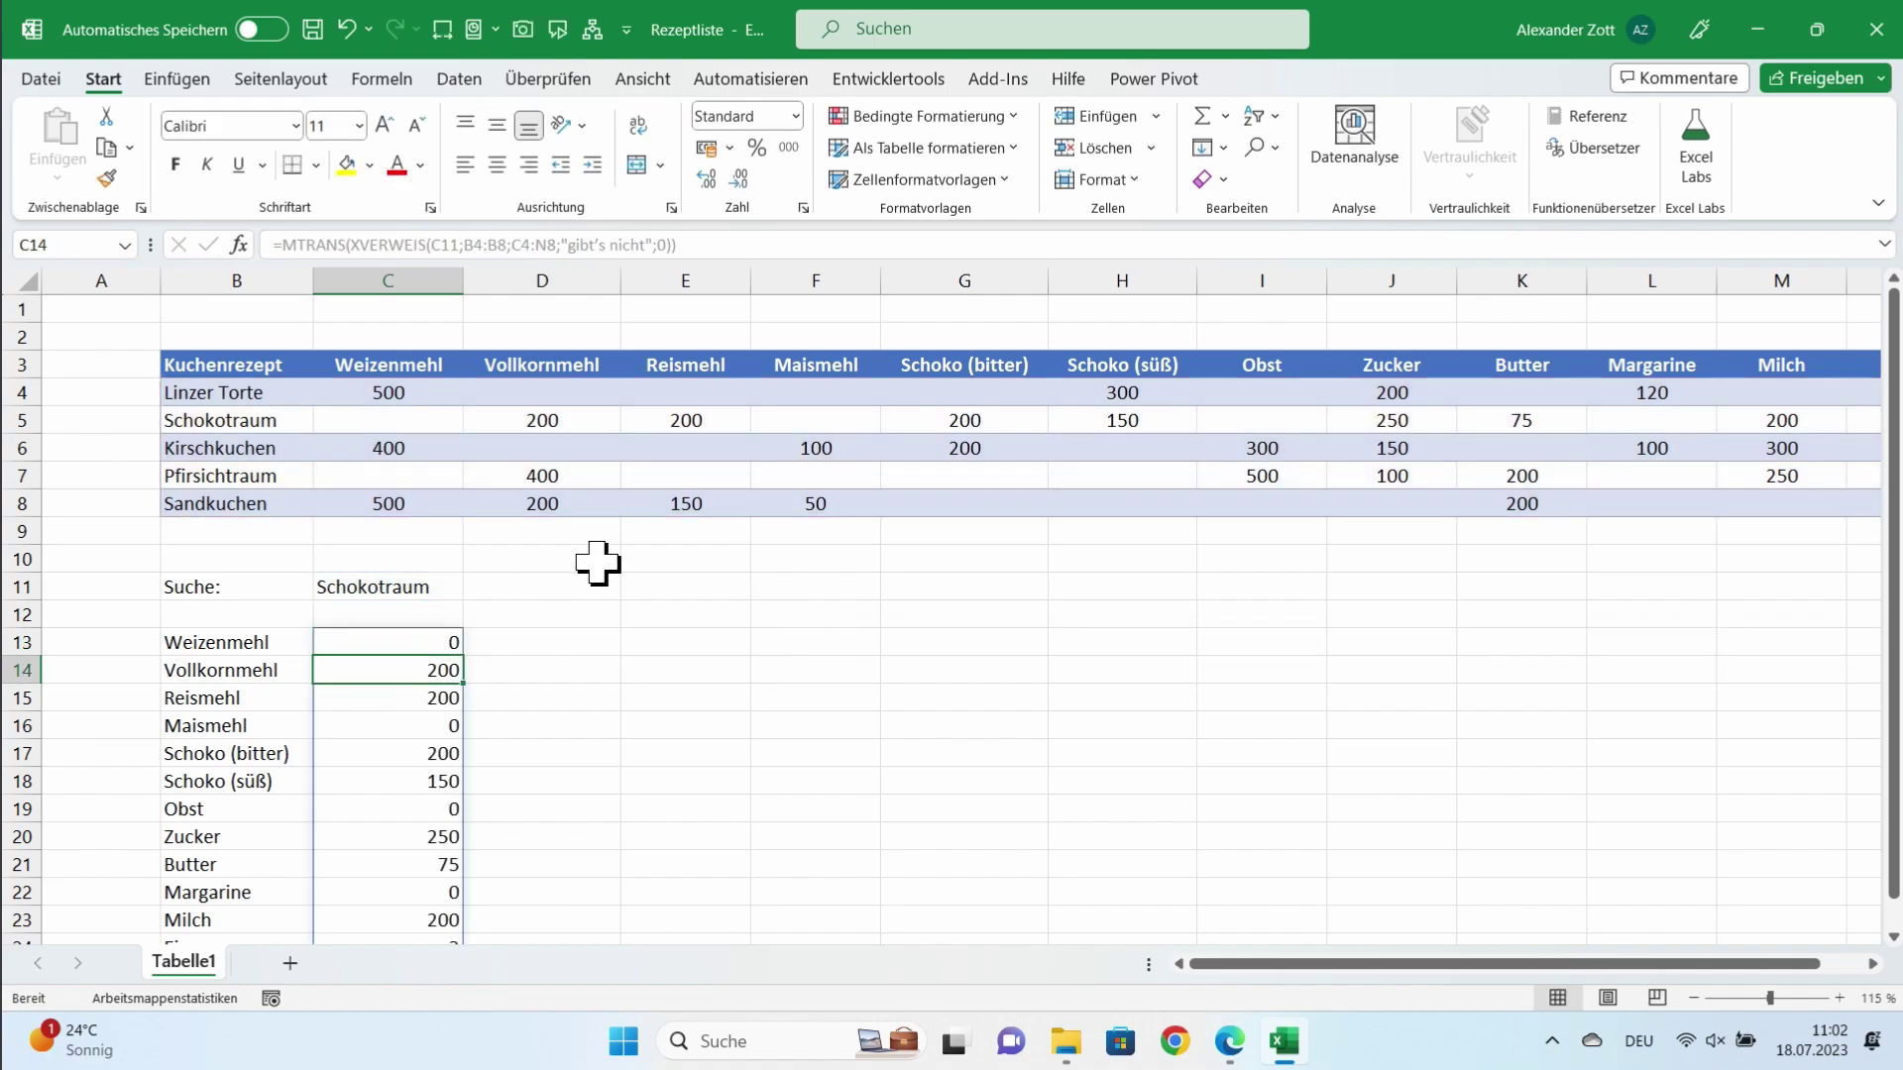
{"action": "scroll", "coordinate": [476, 565], "scroll_direction": "down", "scroll_amount": 1}
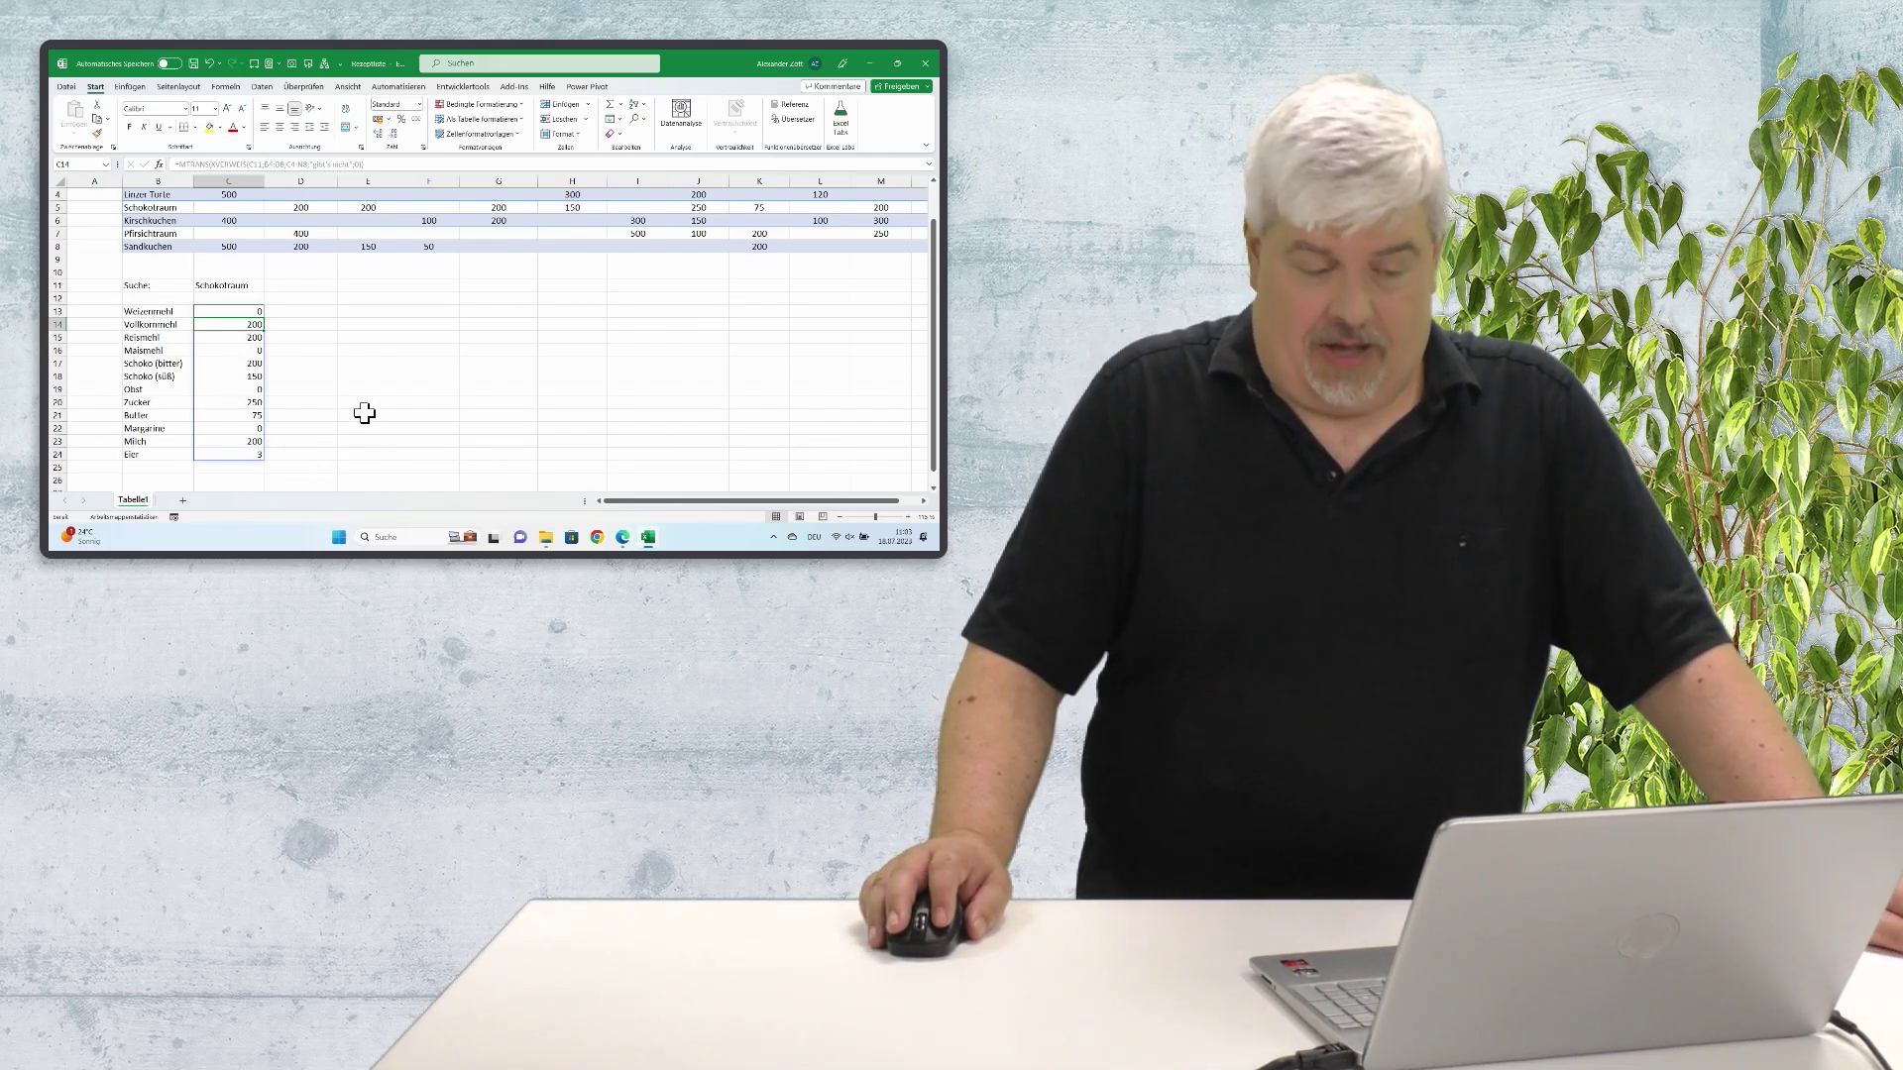
{"action": "left_click", "coordinate": [441, 379]}
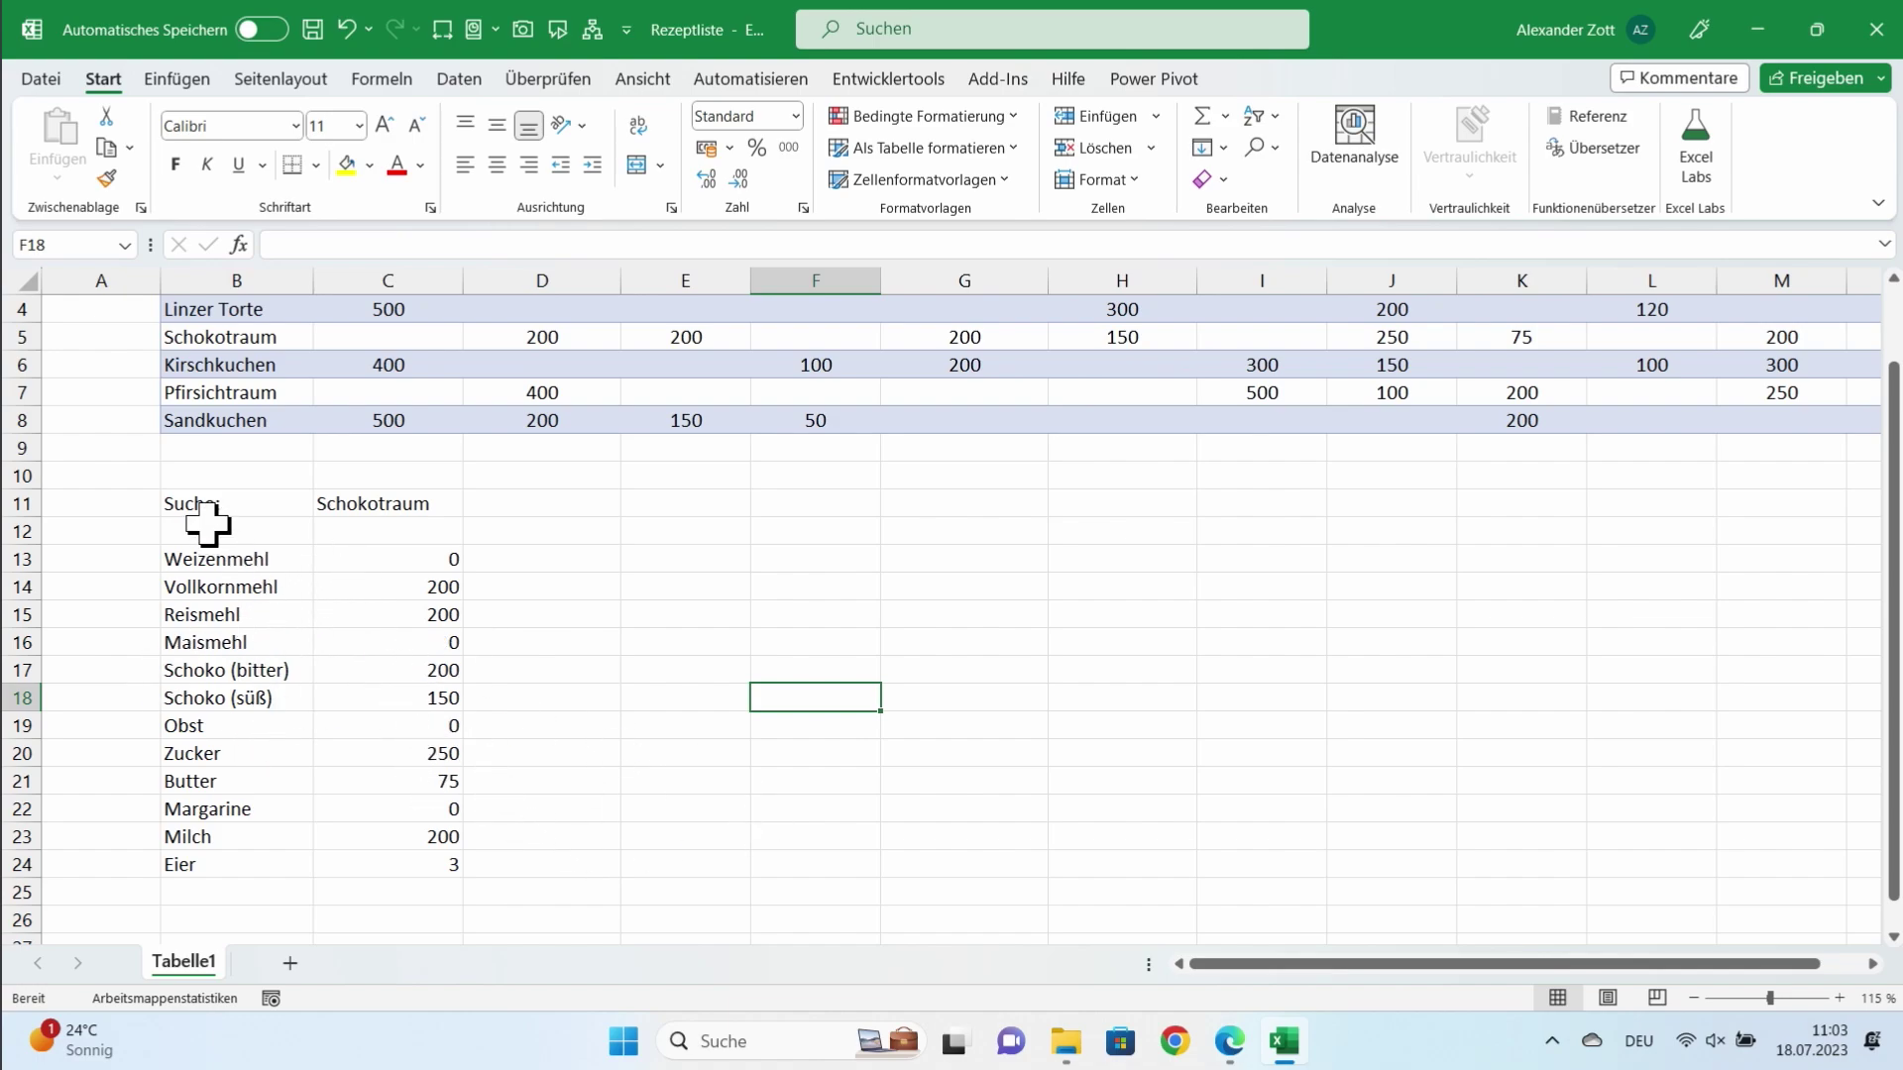
Step: Enter the column headings "Rezept:" in B12 and "Menge:" in C12
{"action": "scroll", "coordinate": [297, 704], "scroll_direction": "up", "scroll_amount": 1}
{"action": "left_click", "coordinate": [213, 615]}
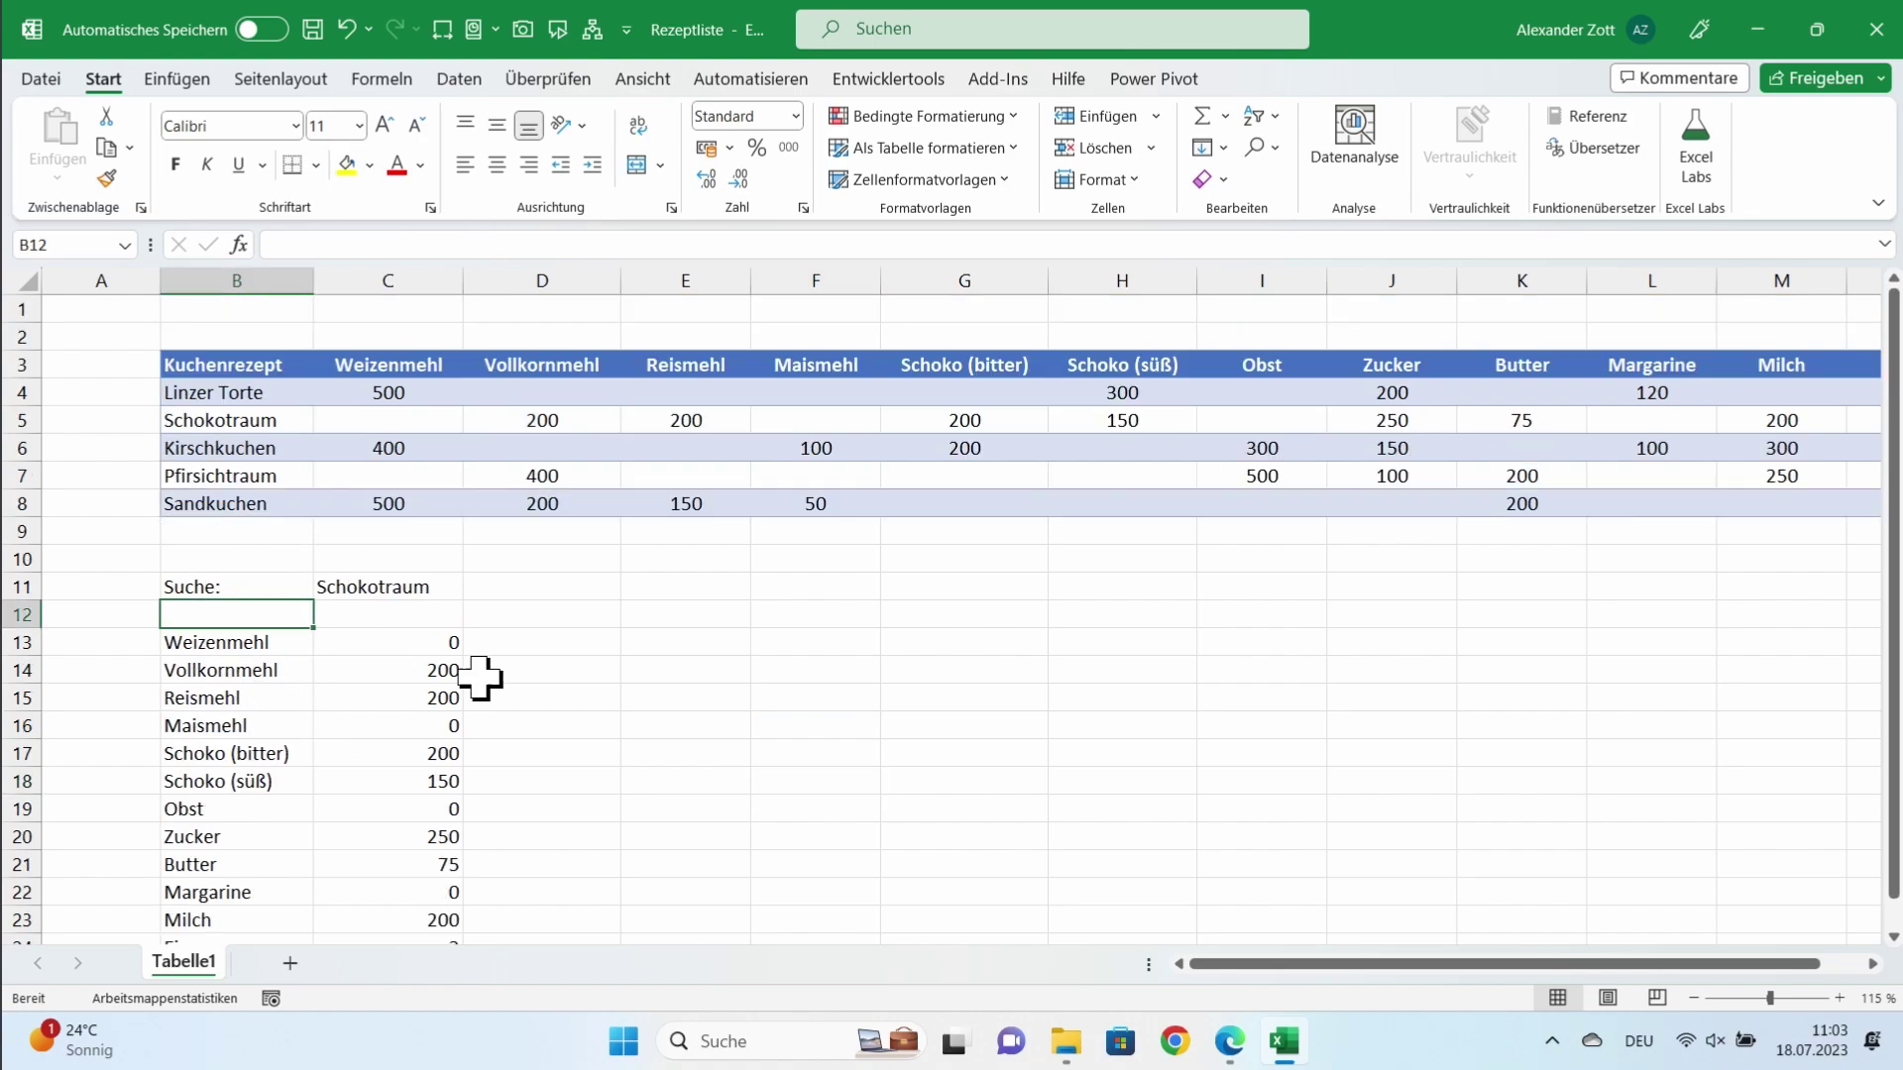
{"action": "type", "text": "Rezept:"}
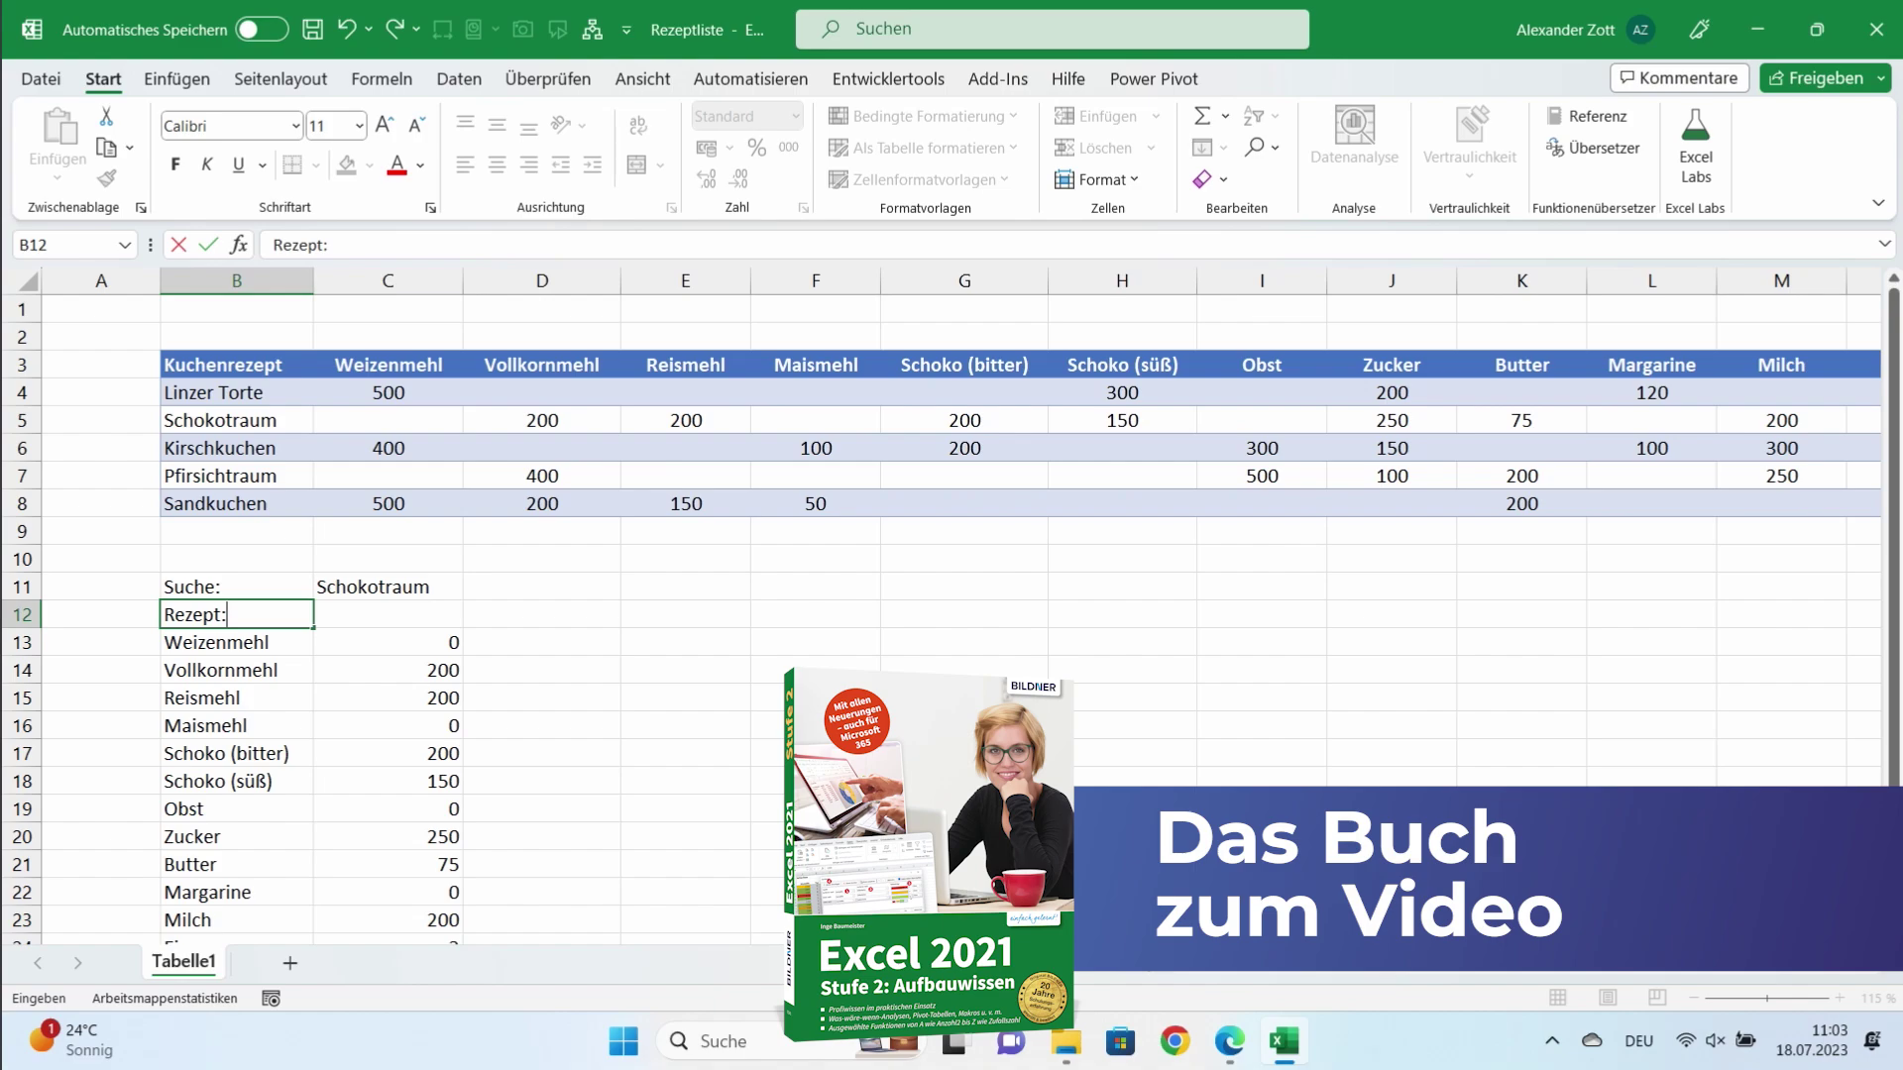
{"action": "key", "text": "Tab"}
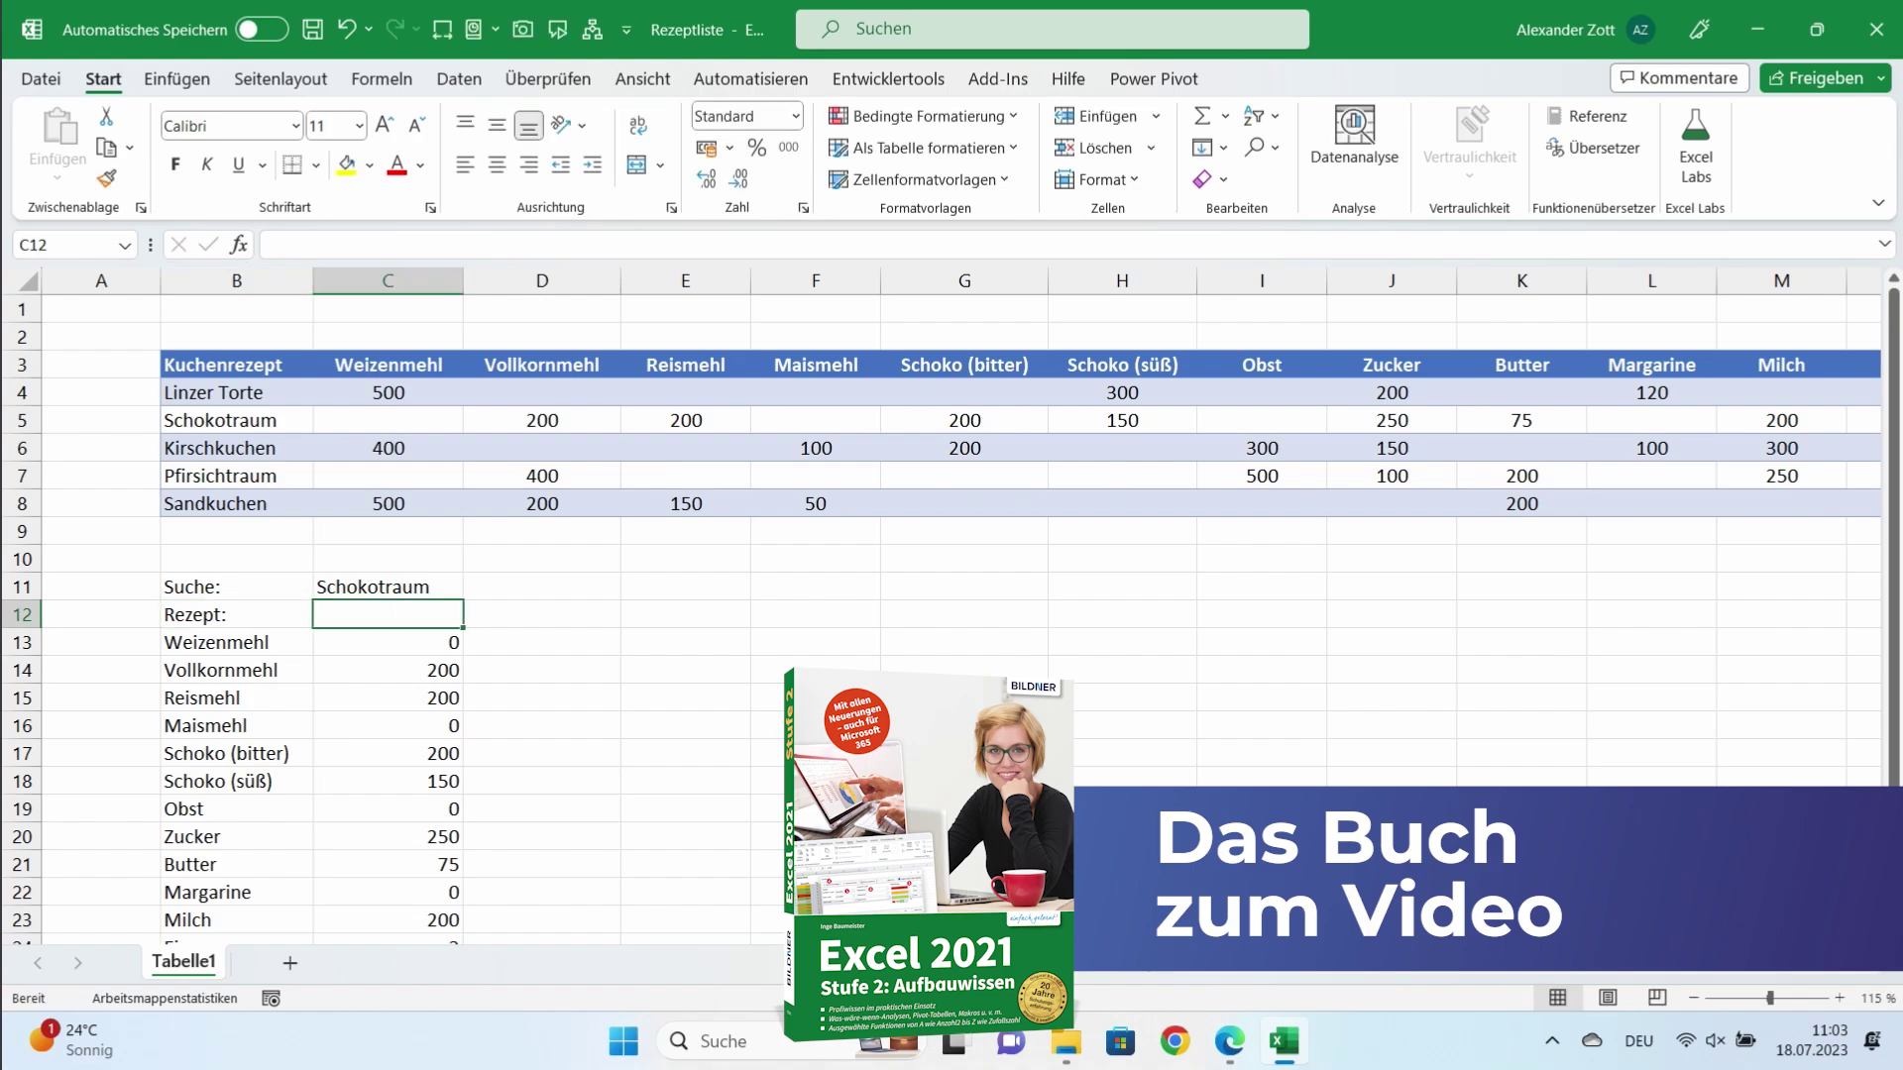
{"action": "type", "text": "Menge:"}
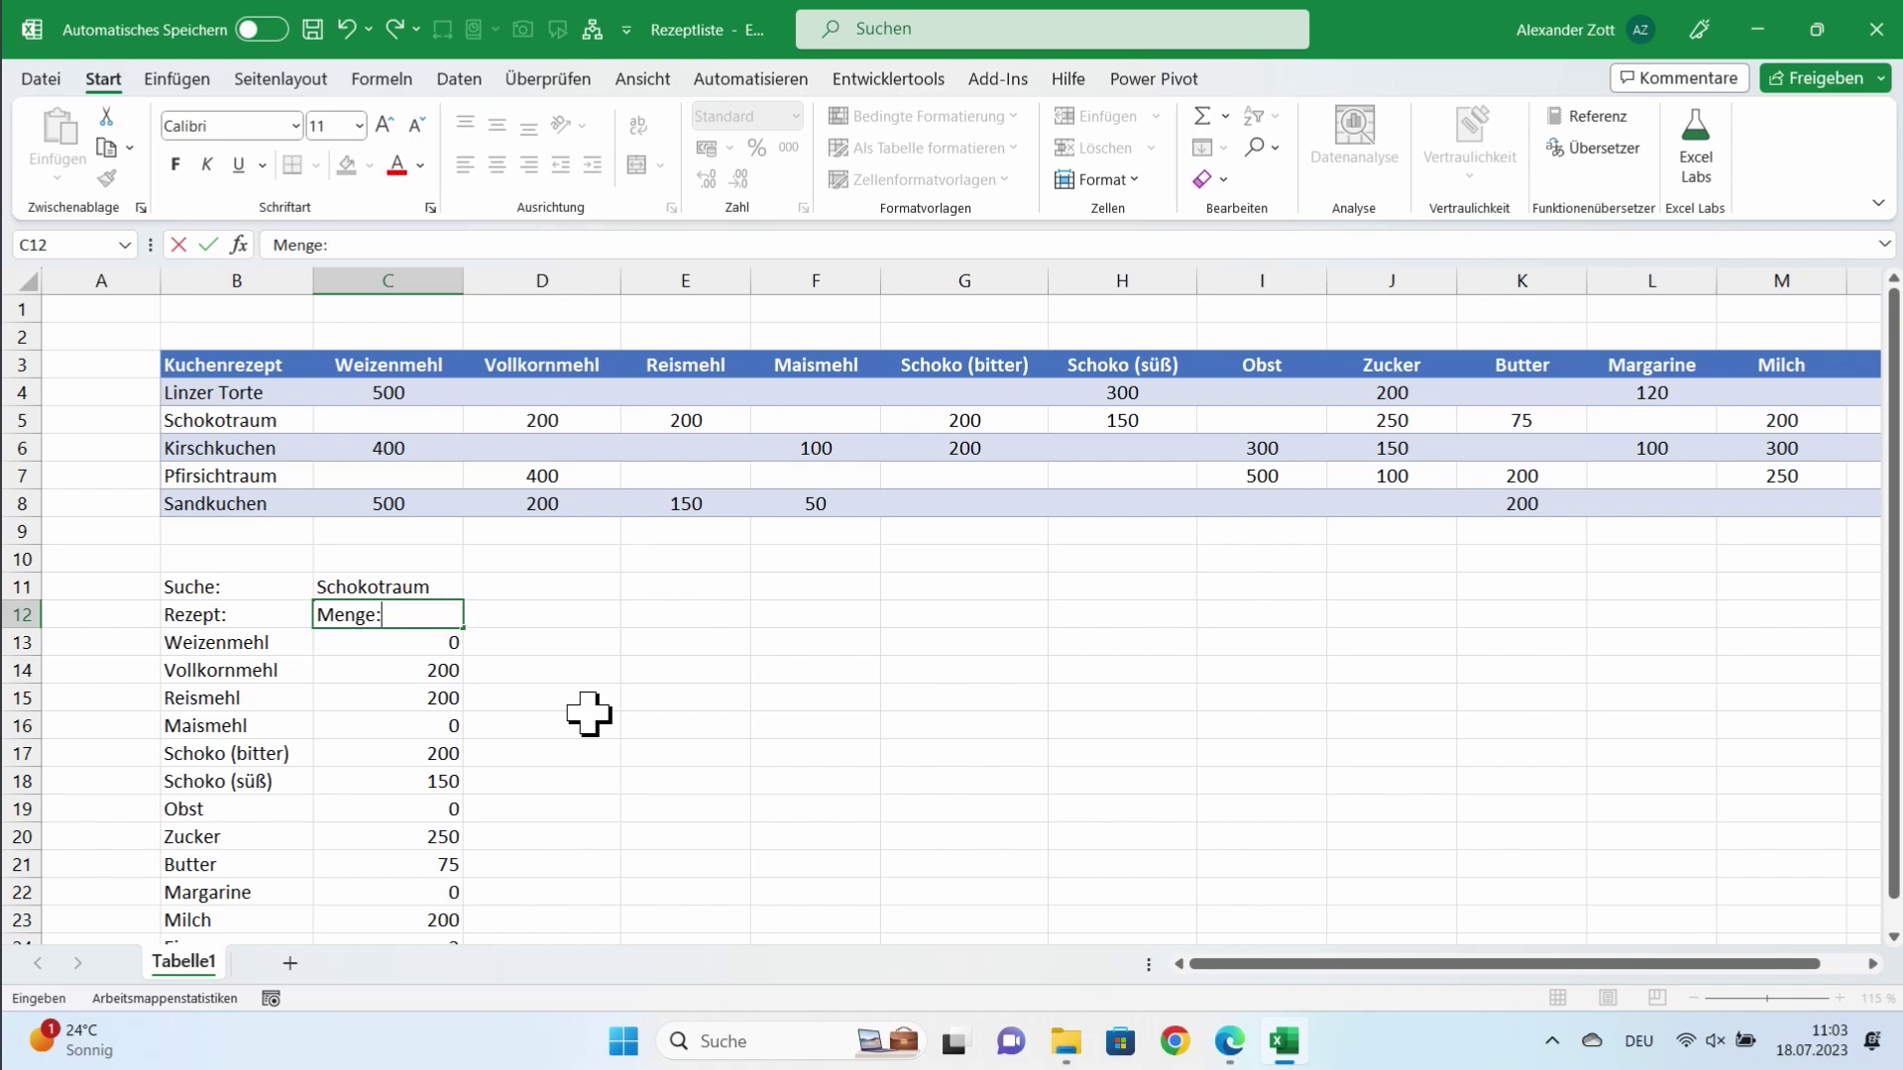
{"action": "left_click", "coordinate": [588, 707]}
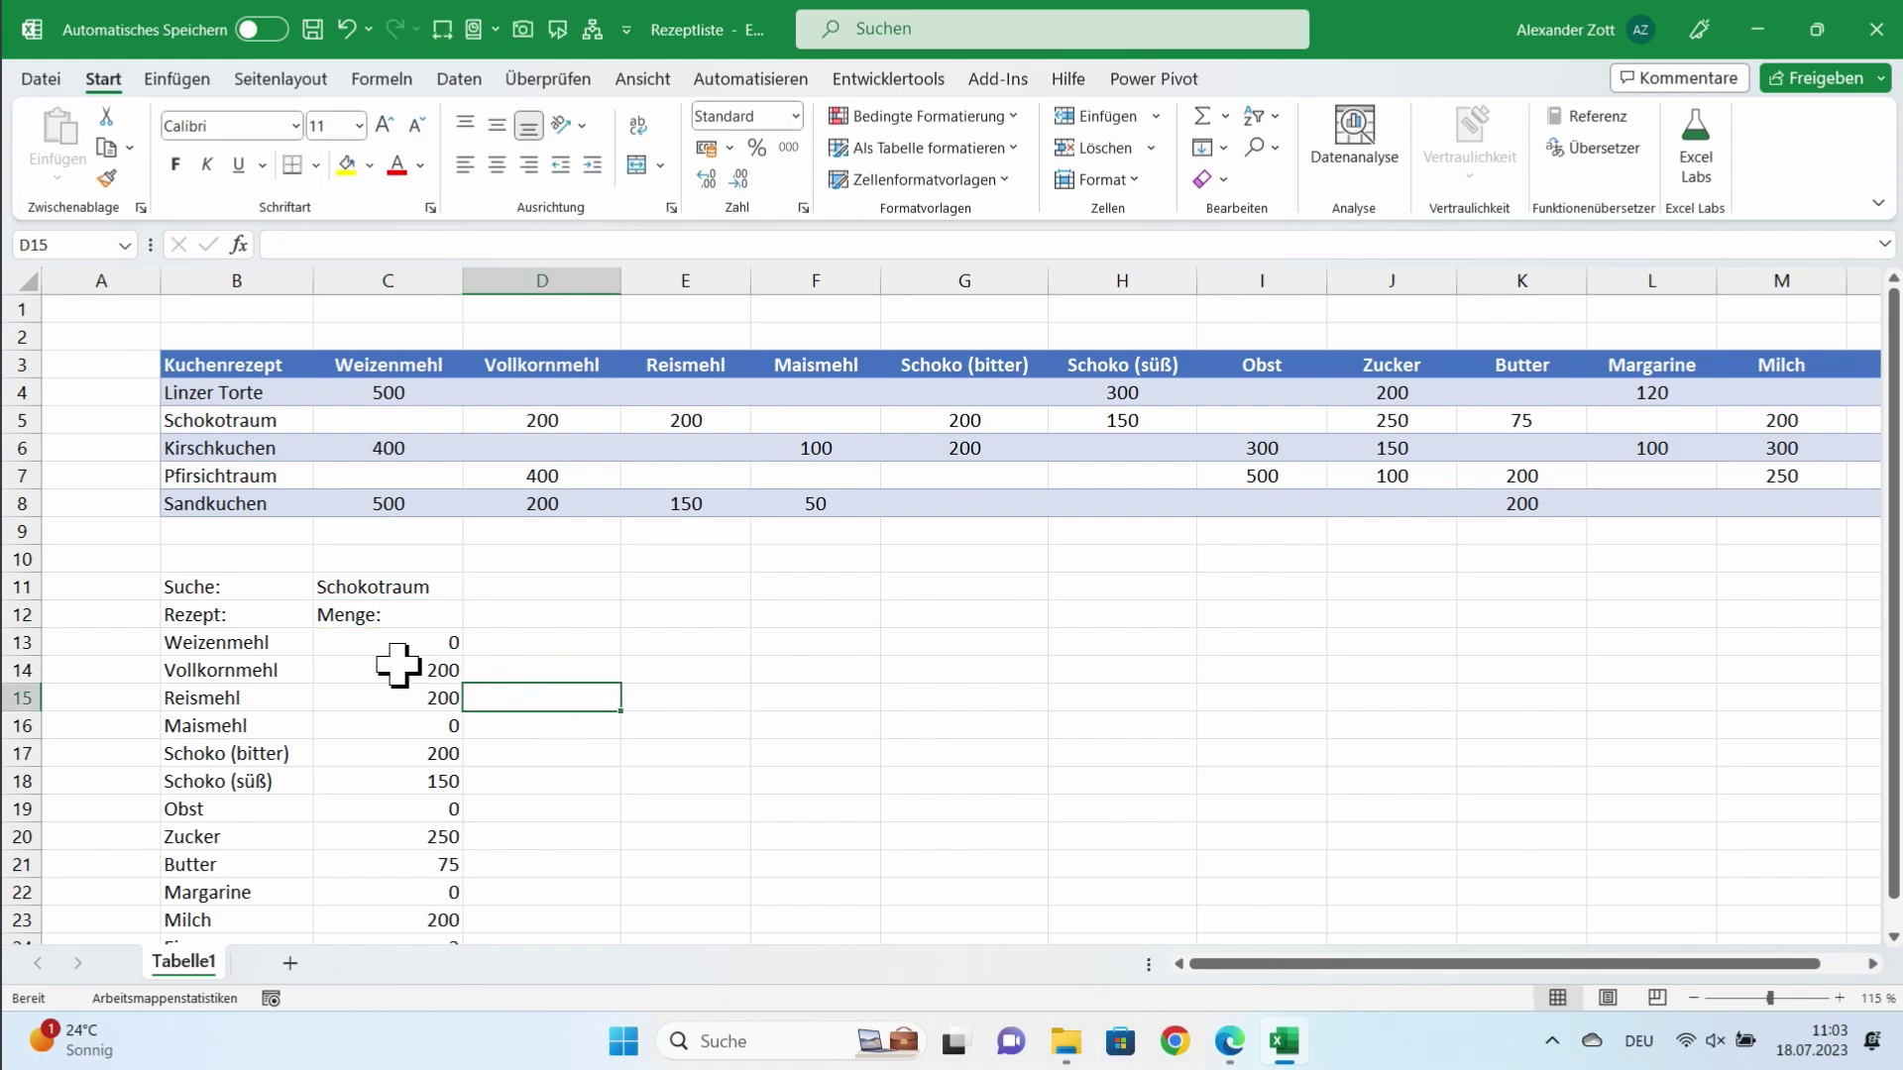
Step: Make the headings in B12:C12 bold
{"action": "left_click_drag", "start_coordinate": [240, 622], "coordinate": [327, 618]}
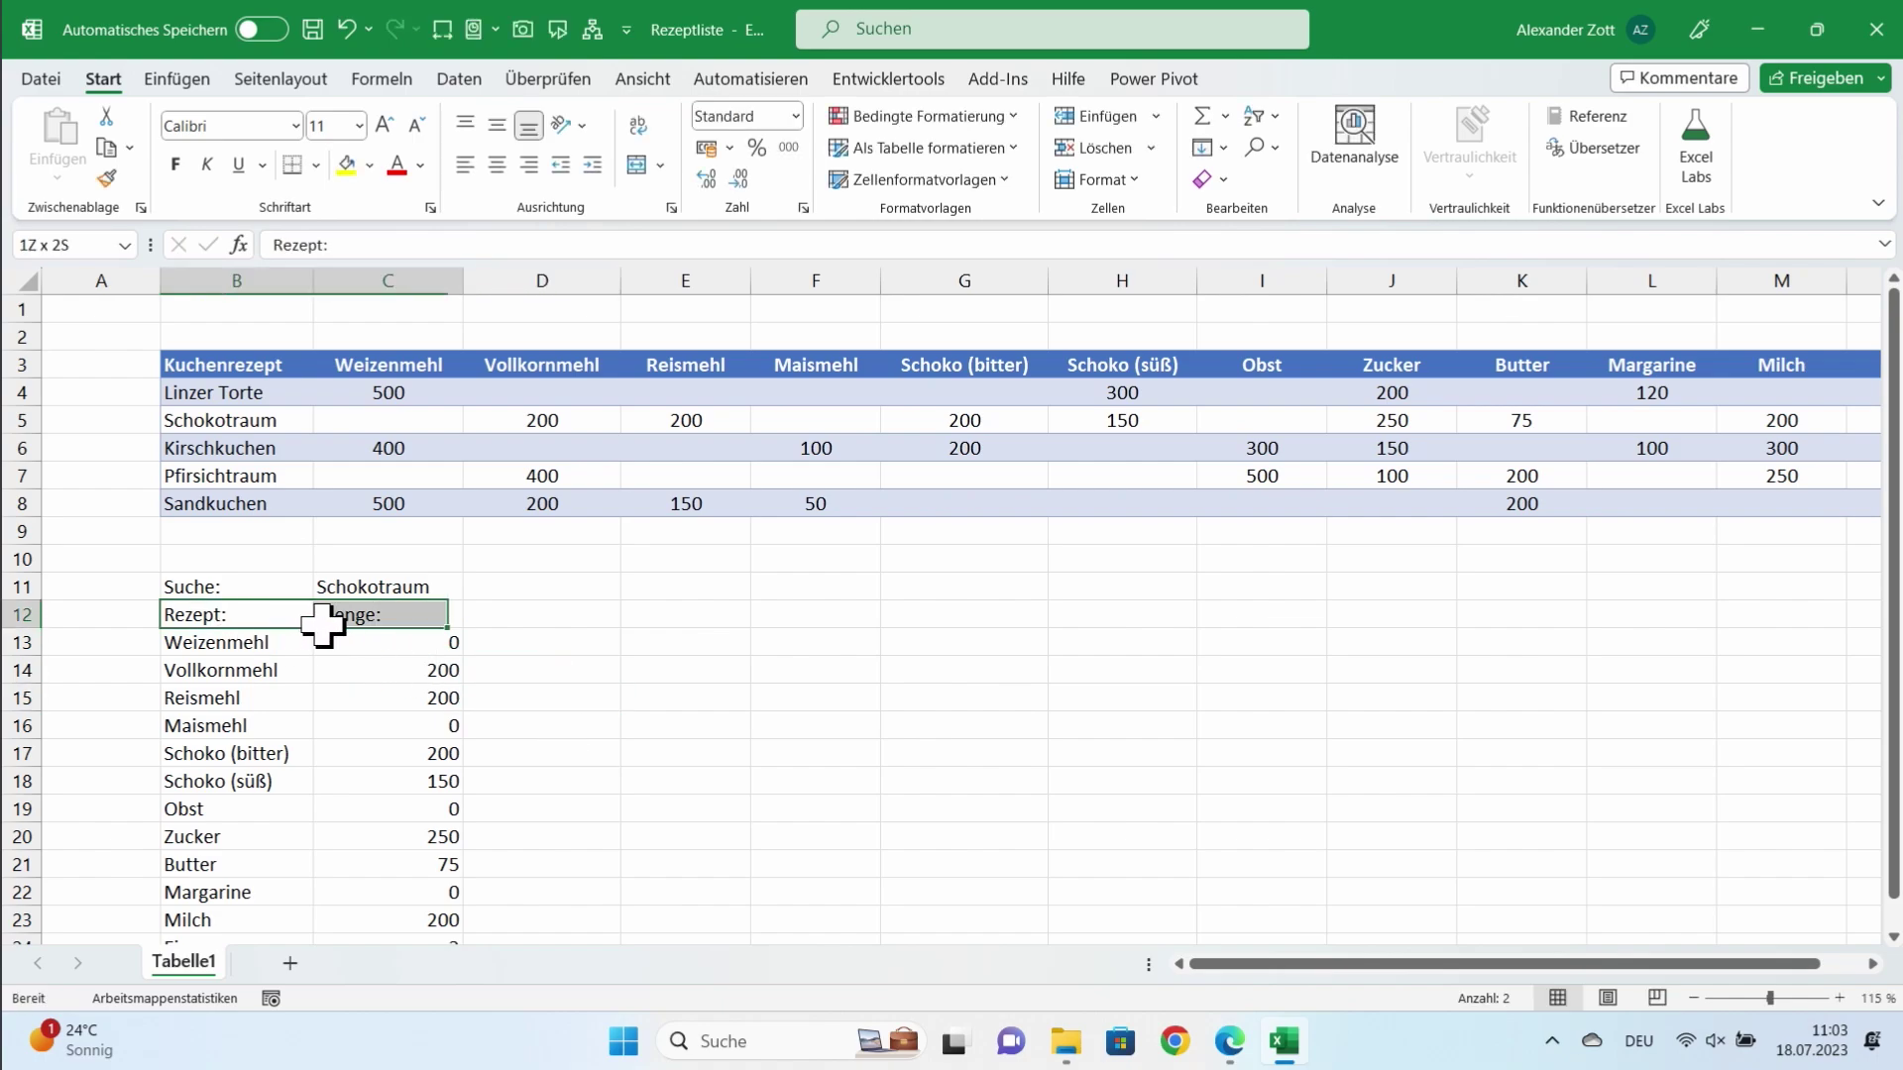
{"action": "left_click", "coordinate": [174, 163]}
{"action": "scroll", "coordinate": [586, 628], "scroll_direction": "down", "scroll_amount": 1}
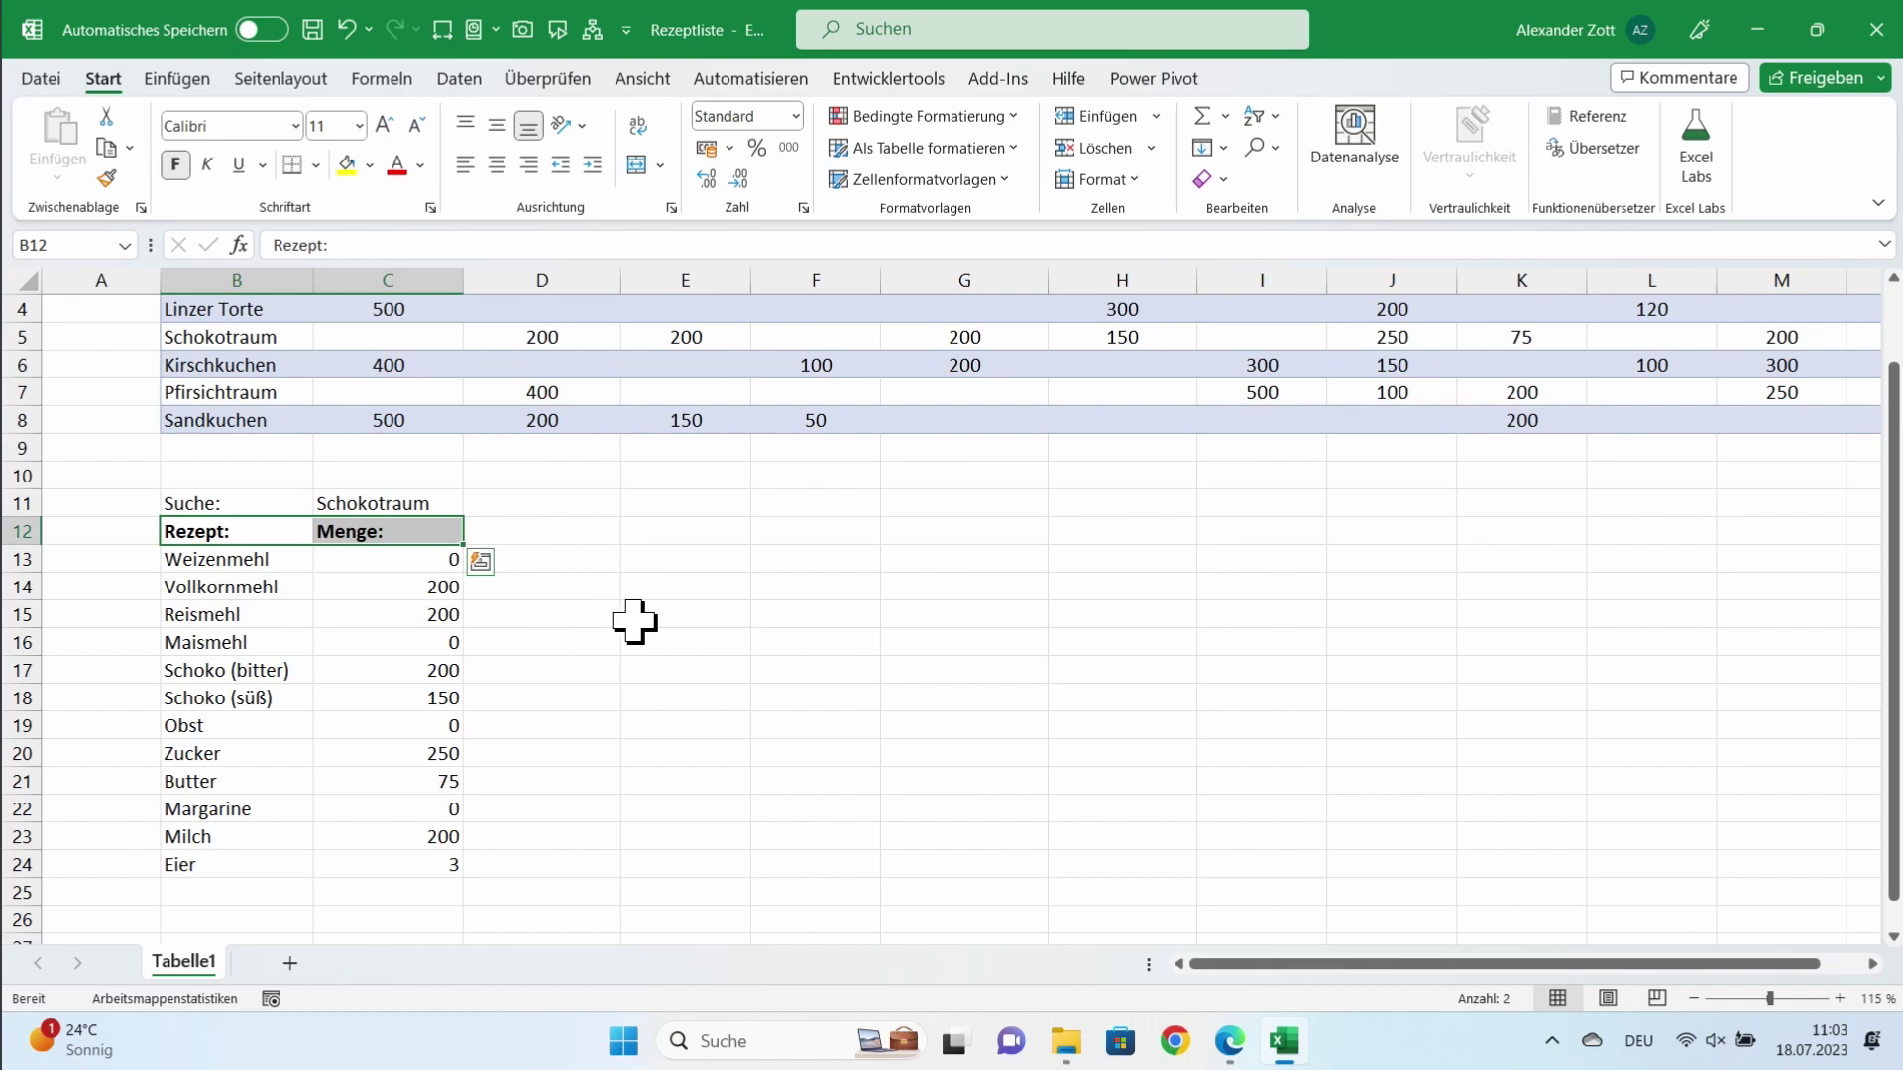
{"action": "left_click", "coordinate": [632, 621]}
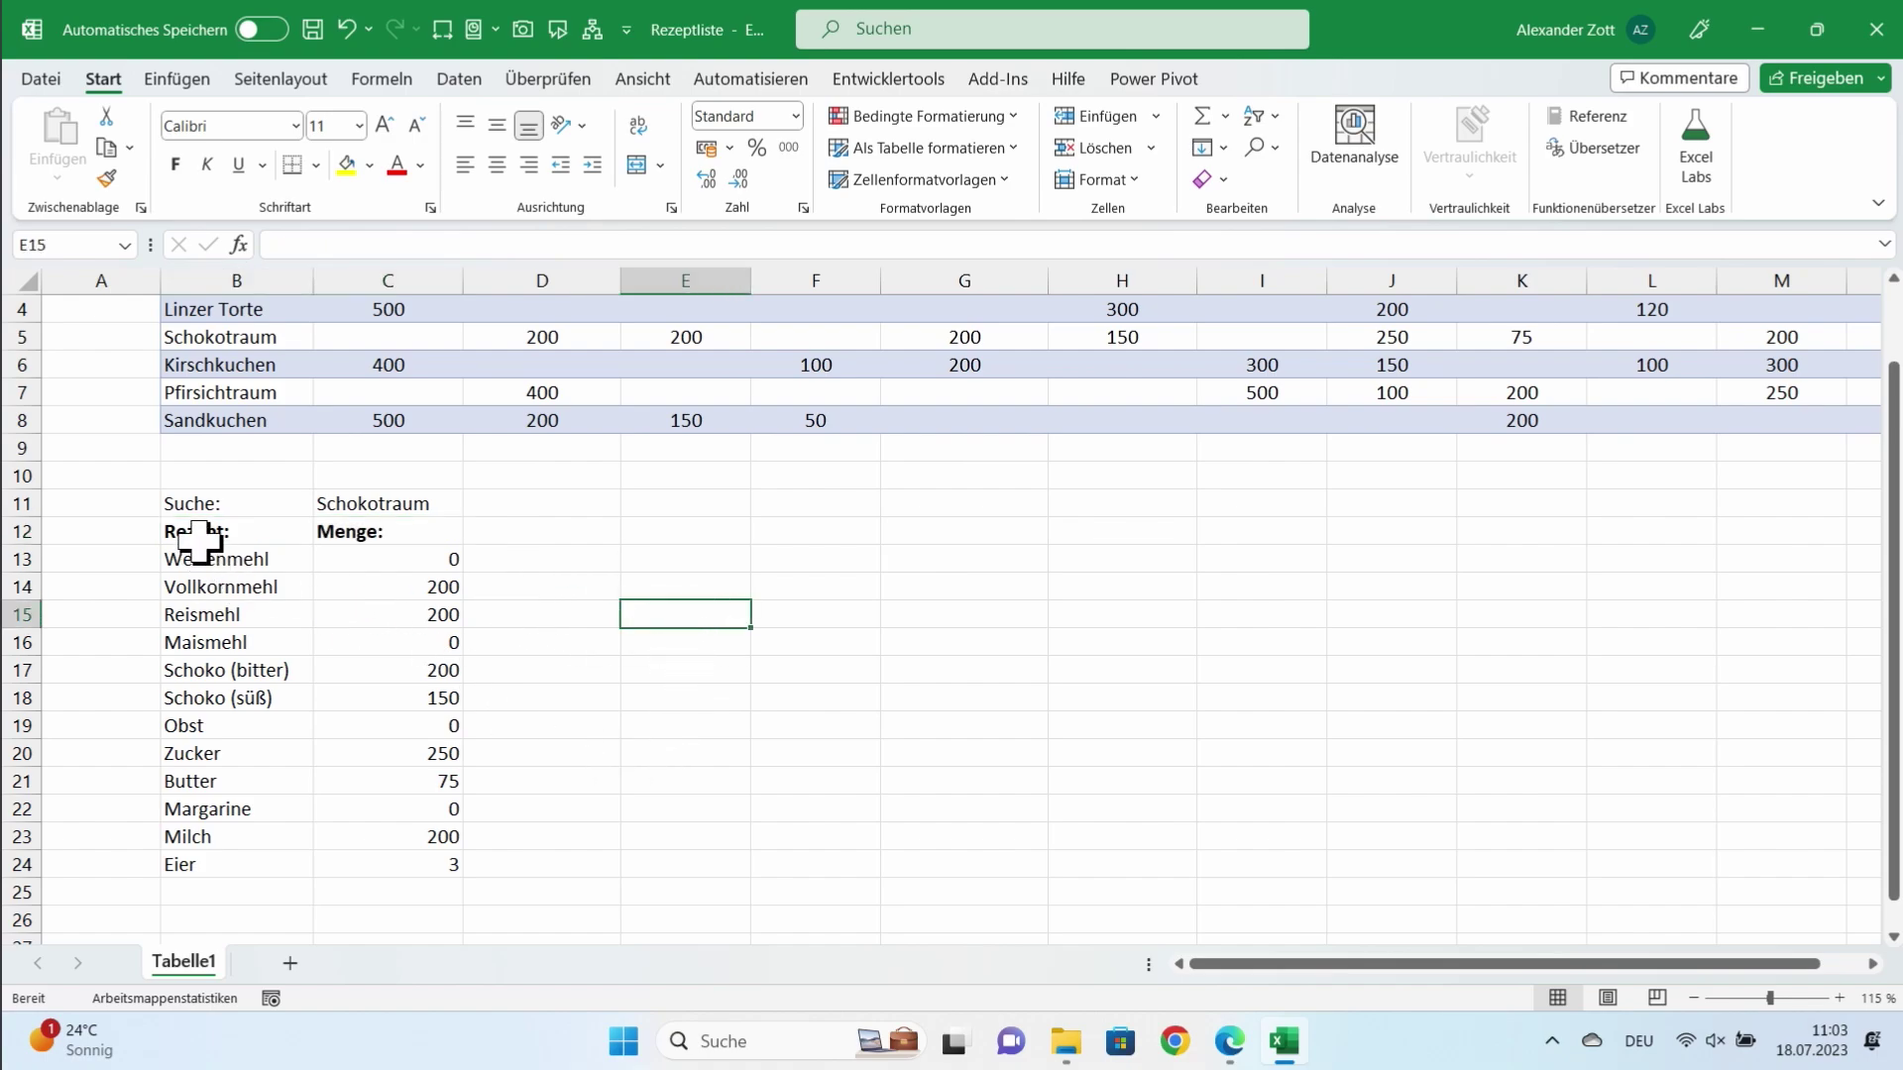
Step: Add filter controls to the recipe list in B12:C24, with the headings in row 12
{"action": "left_click_drag", "start_coordinate": [200, 535], "coordinate": [394, 866]}
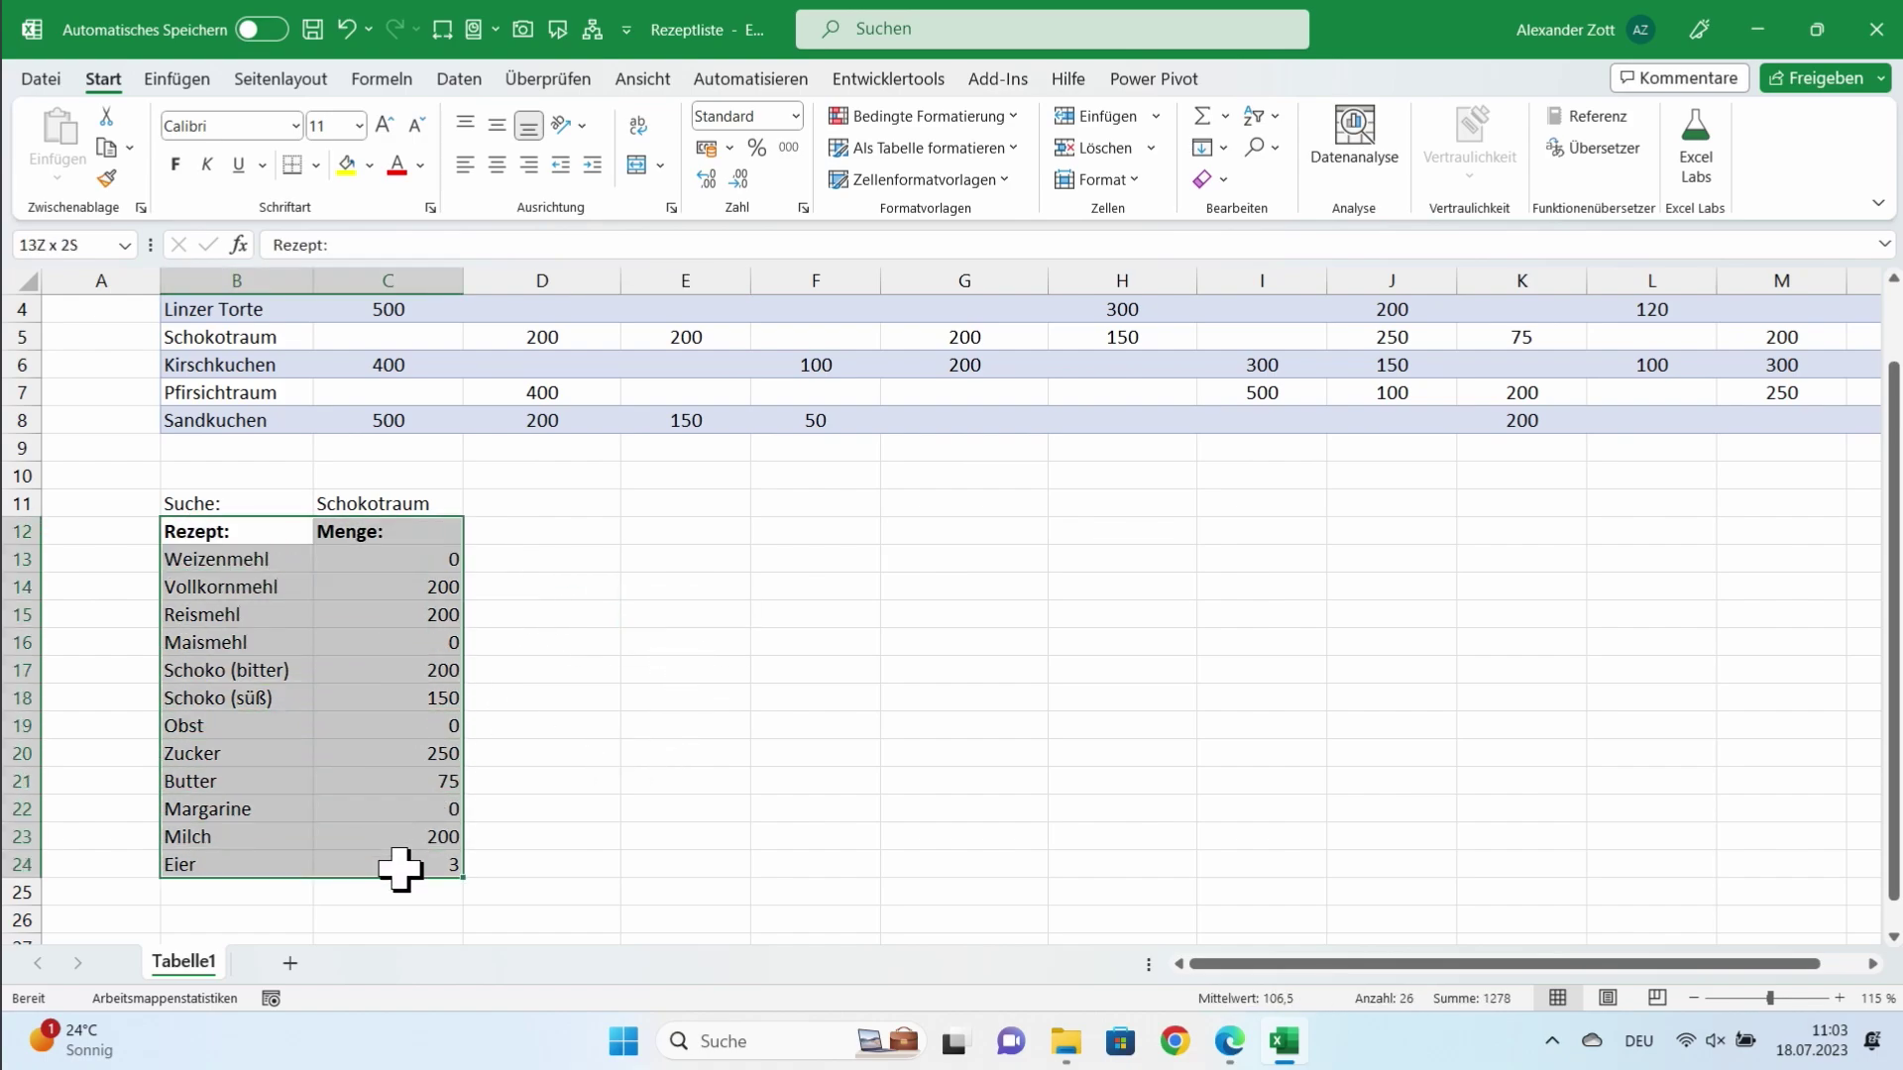
{"action": "left_click", "coordinate": [1263, 115]}
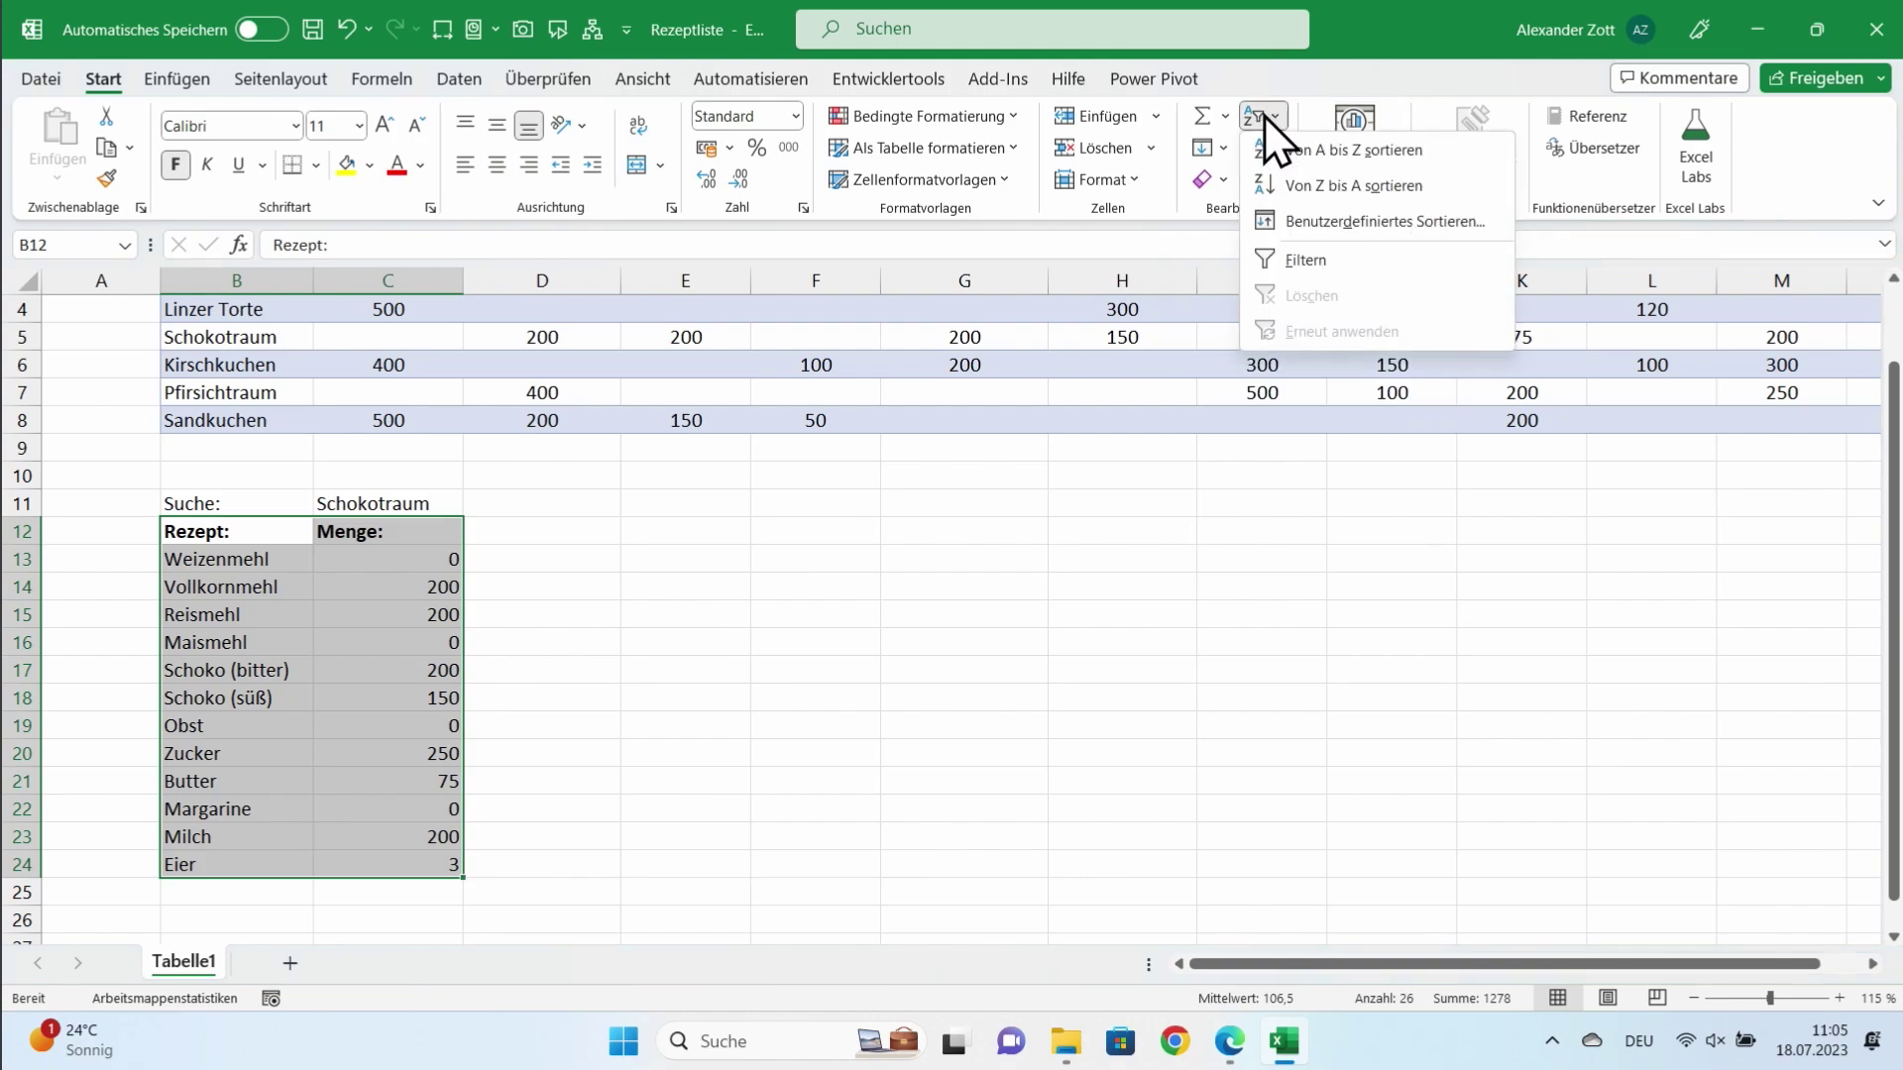
{"action": "left_click", "coordinate": [1311, 255]}
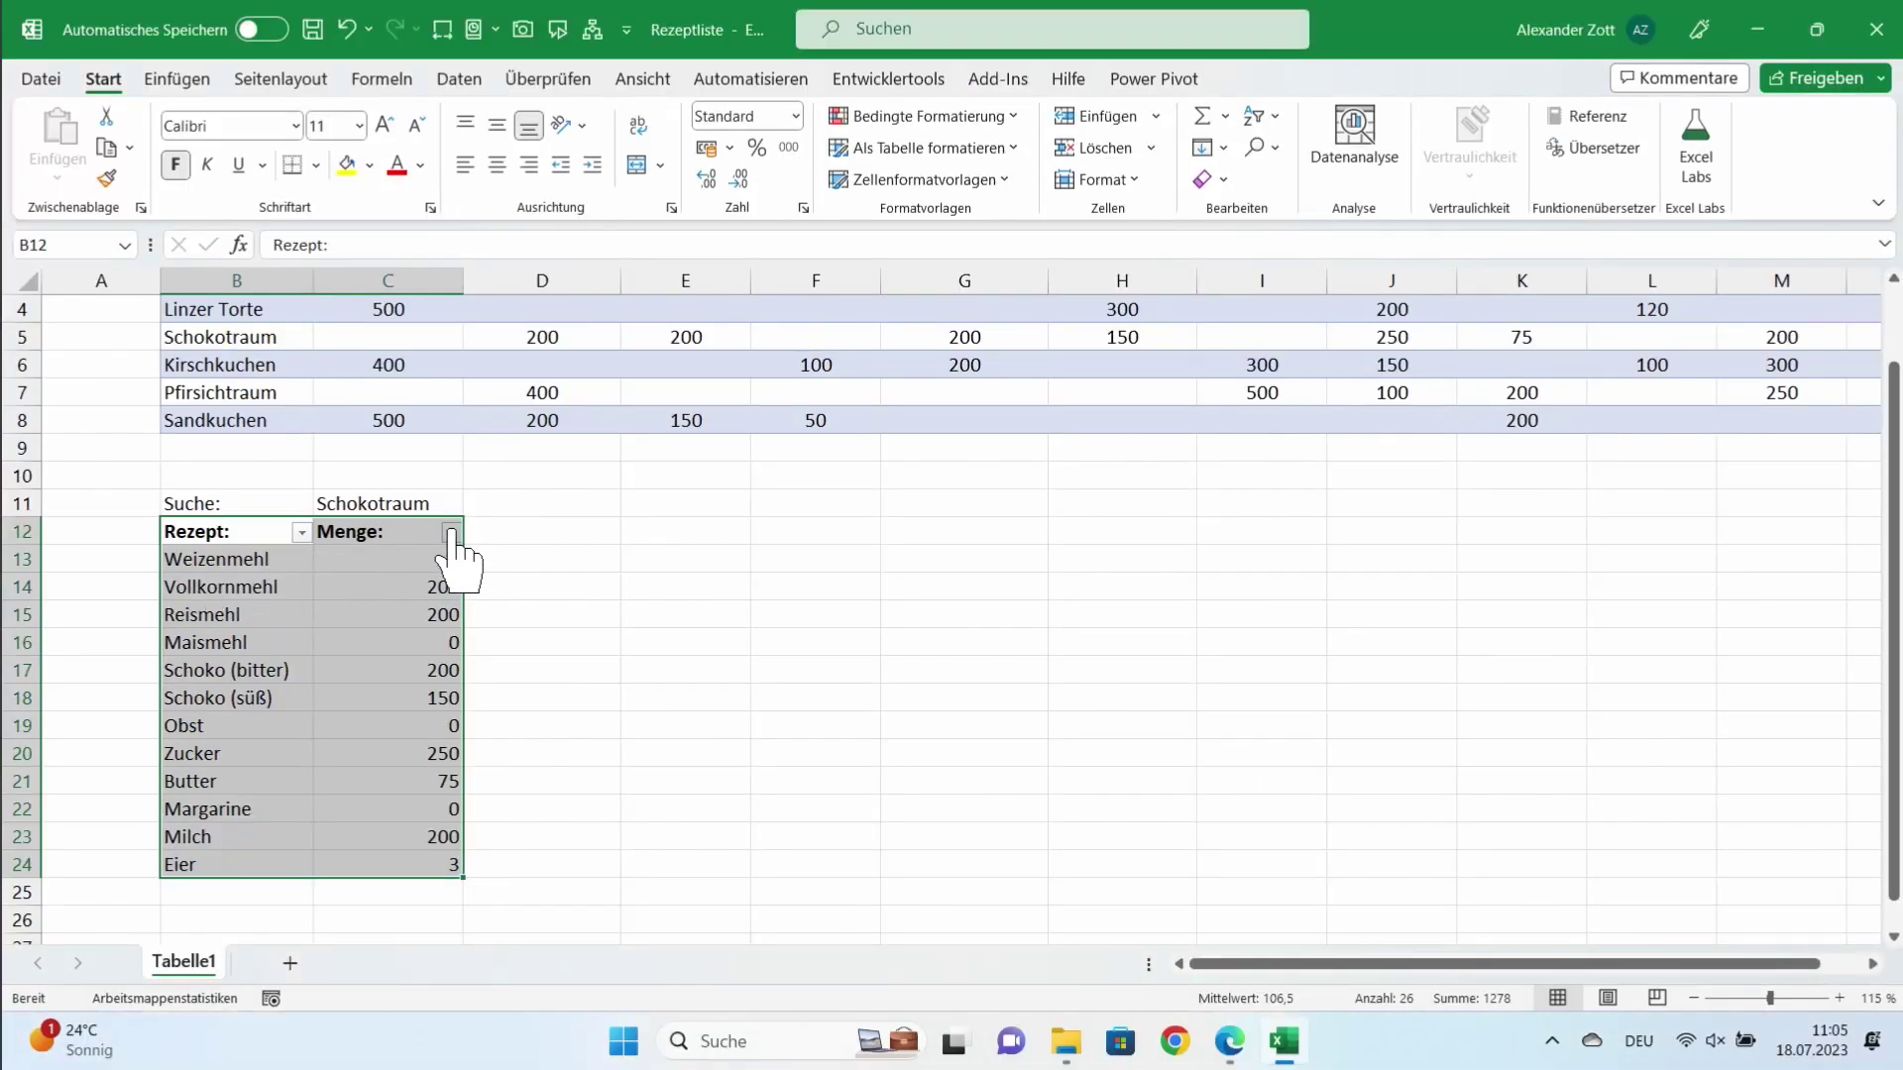
Step: Filter the "Menge:" column to exclude the value 0, leaving only the ingredients that the cake needs
{"action": "left_click", "coordinate": [451, 532]}
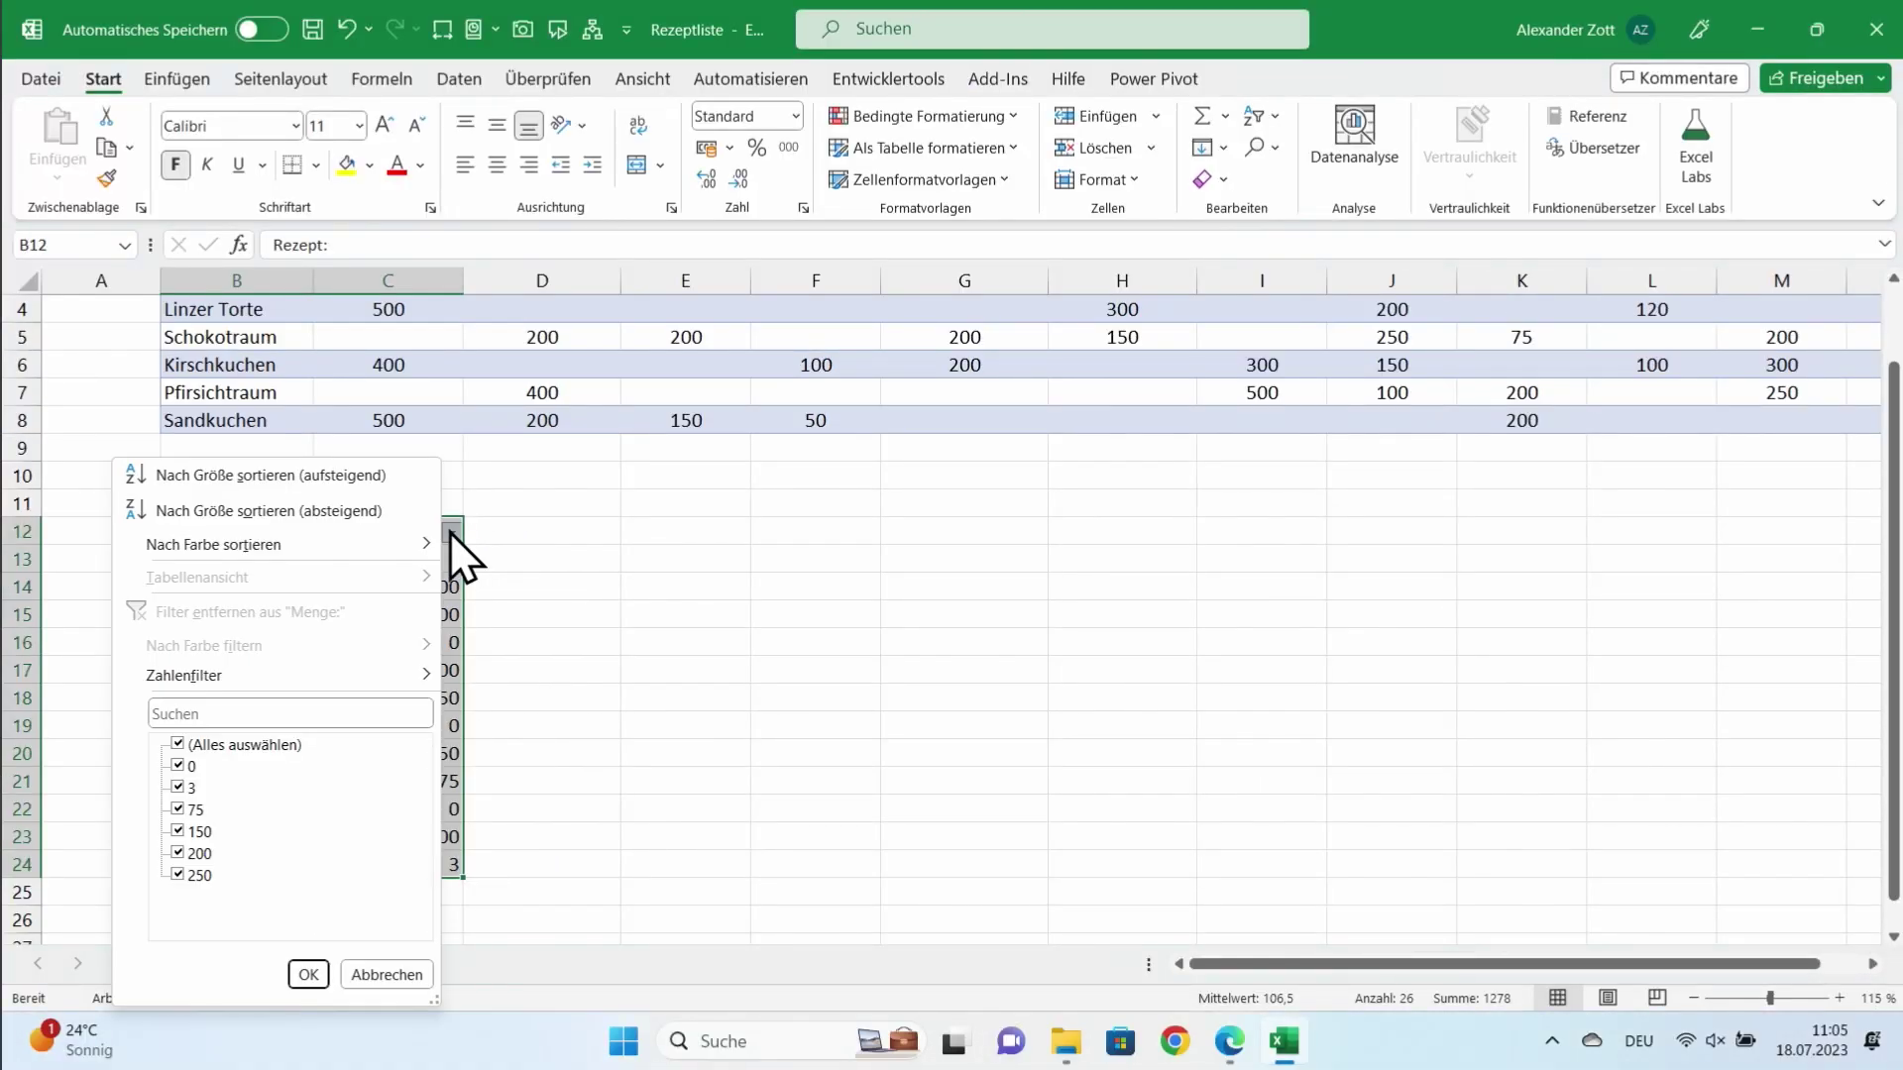
{"action": "left_click", "coordinate": [179, 769]}
{"action": "left_click", "coordinate": [305, 972]}
{"action": "left_click", "coordinate": [786, 773]}
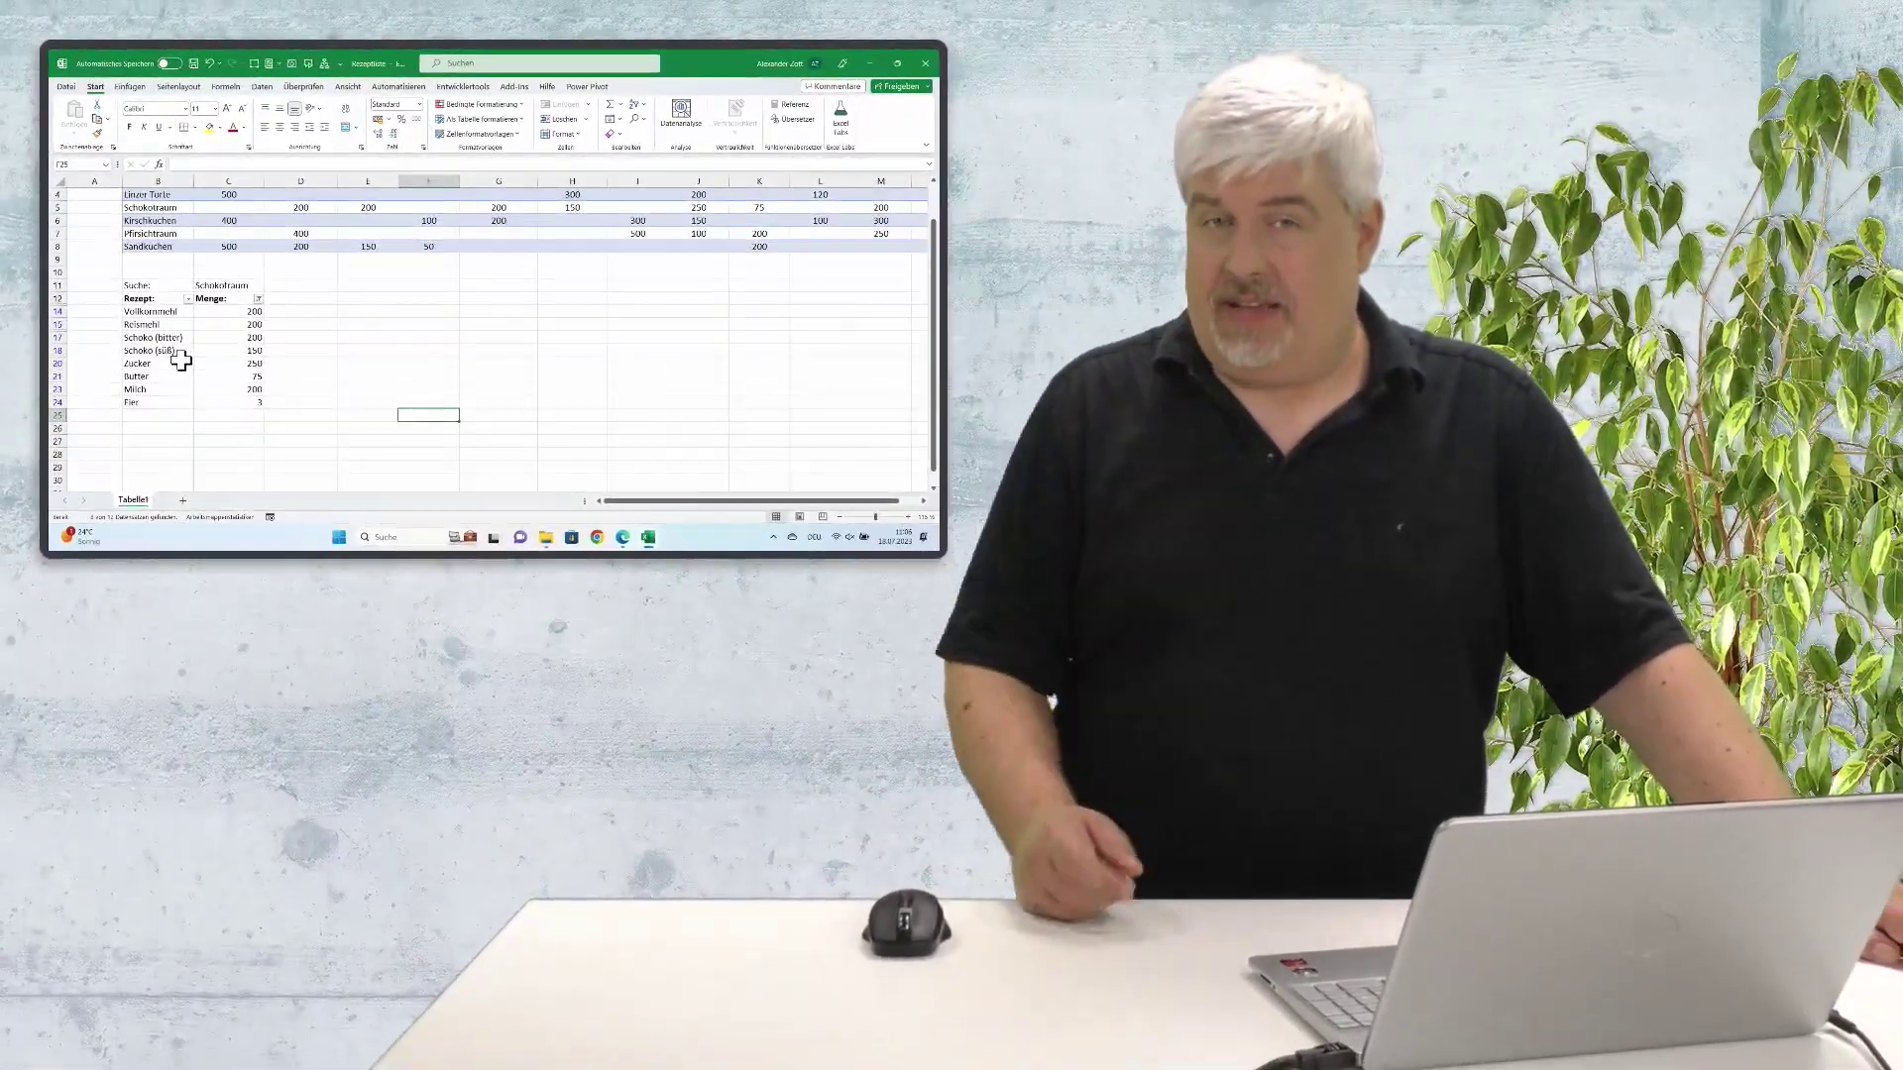
Step: Change the search term in C11 to "Sandkuchen"
{"action": "scroll", "coordinate": [187, 360], "scroll_direction": "up", "scroll_amount": 1}
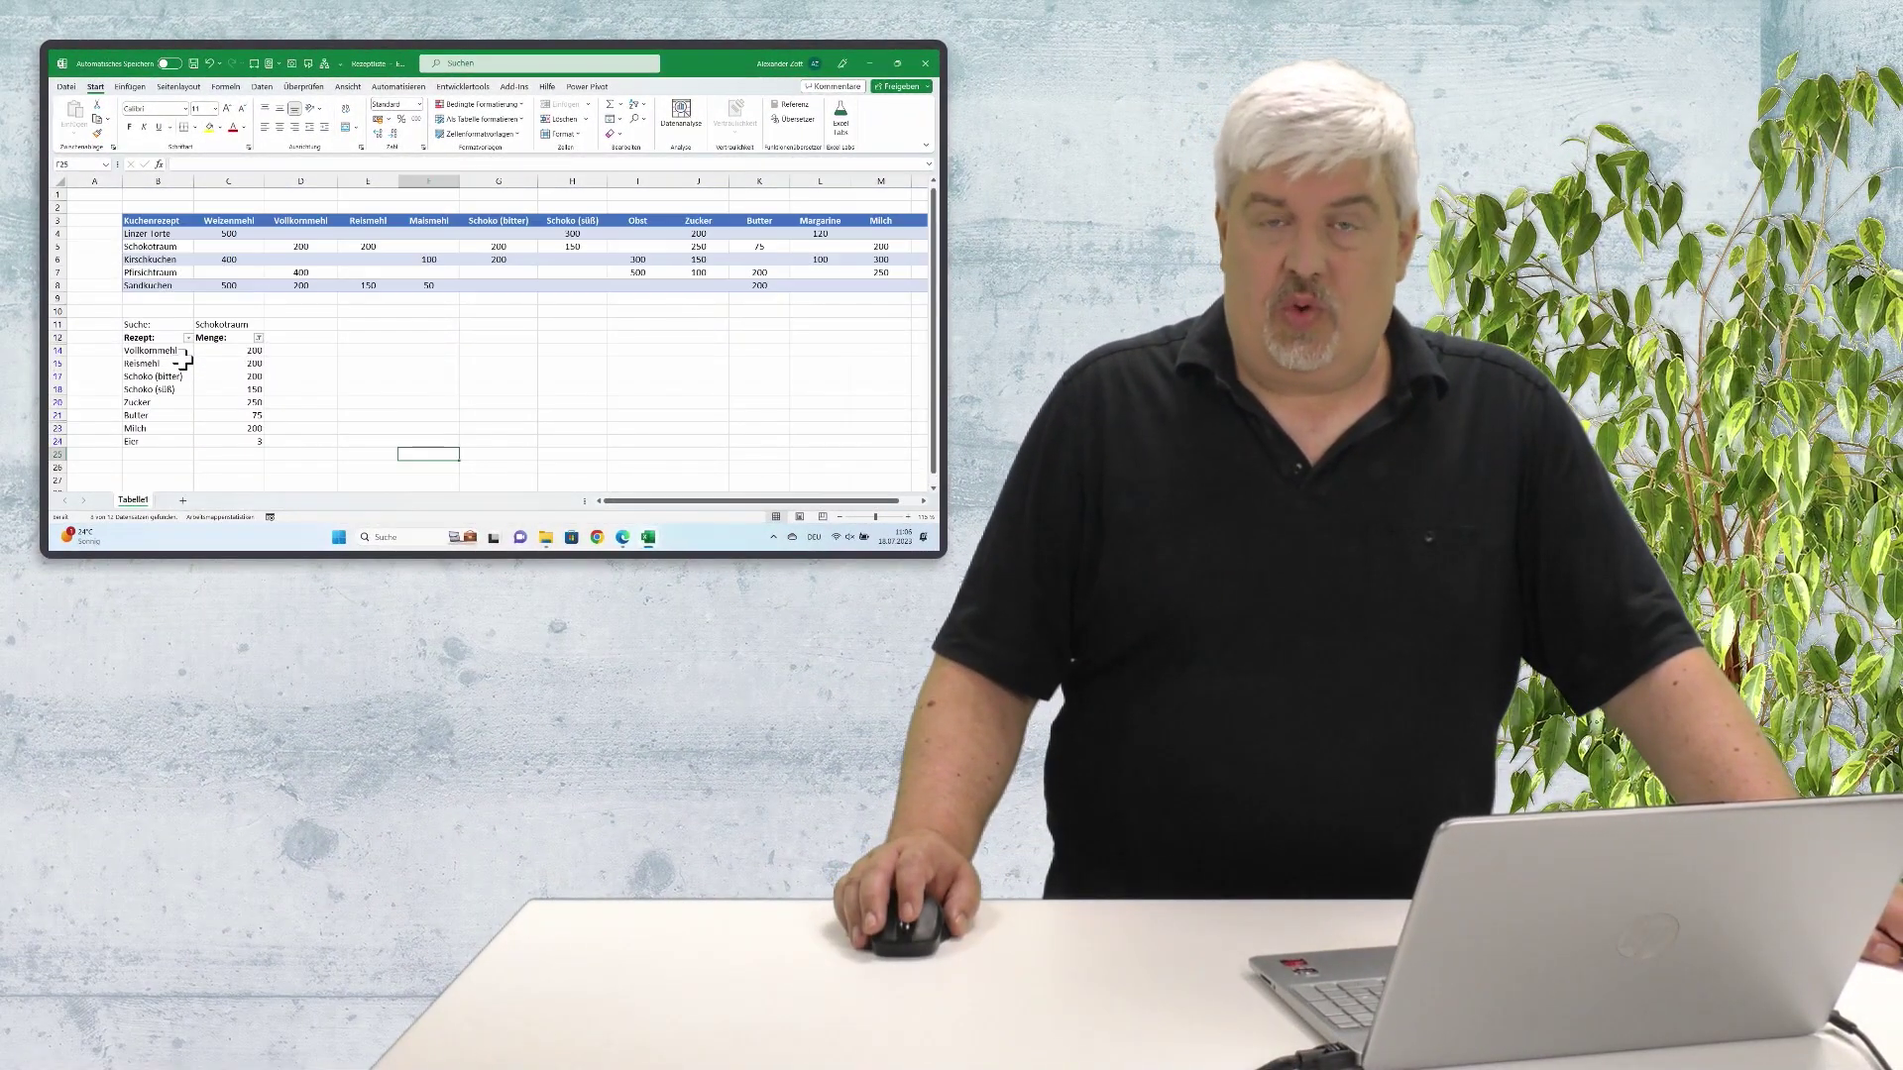
{"action": "left_click", "coordinate": [229, 324]}
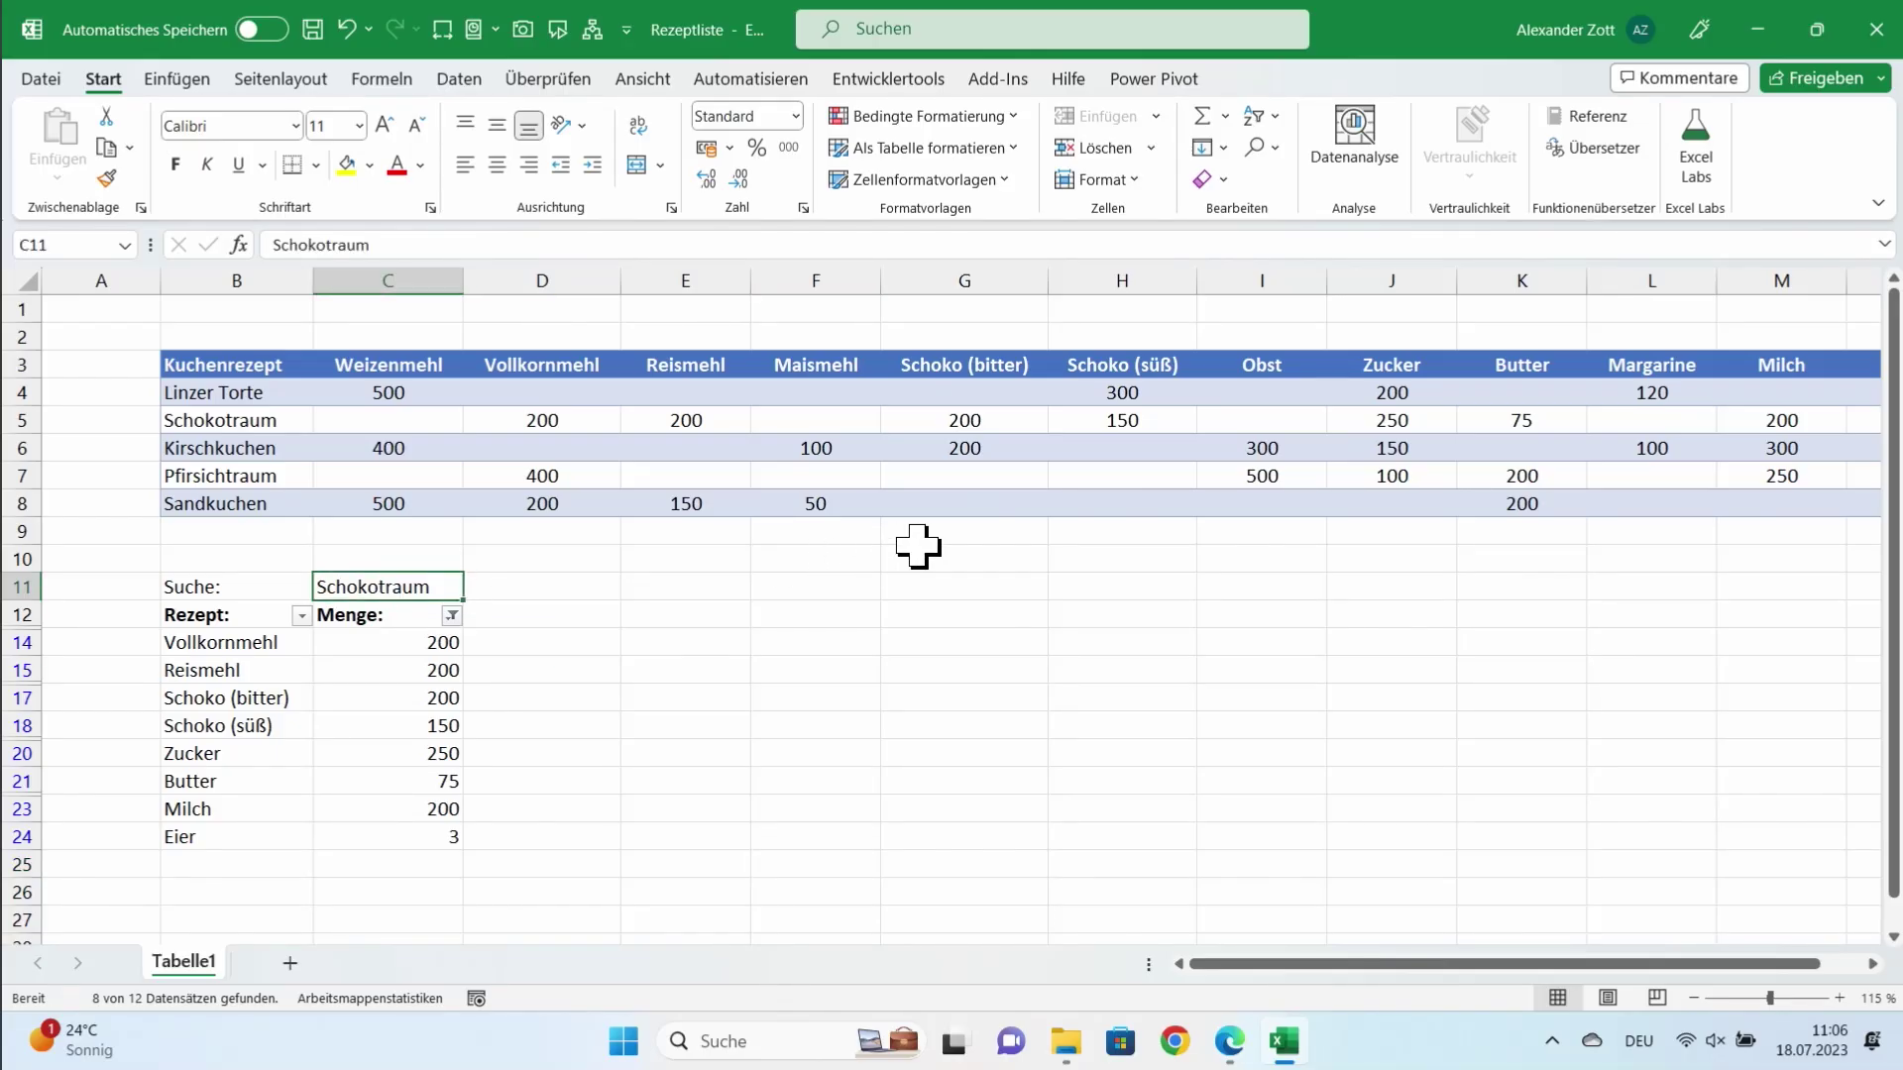
{"action": "type", "text": "Sandkuchen"}
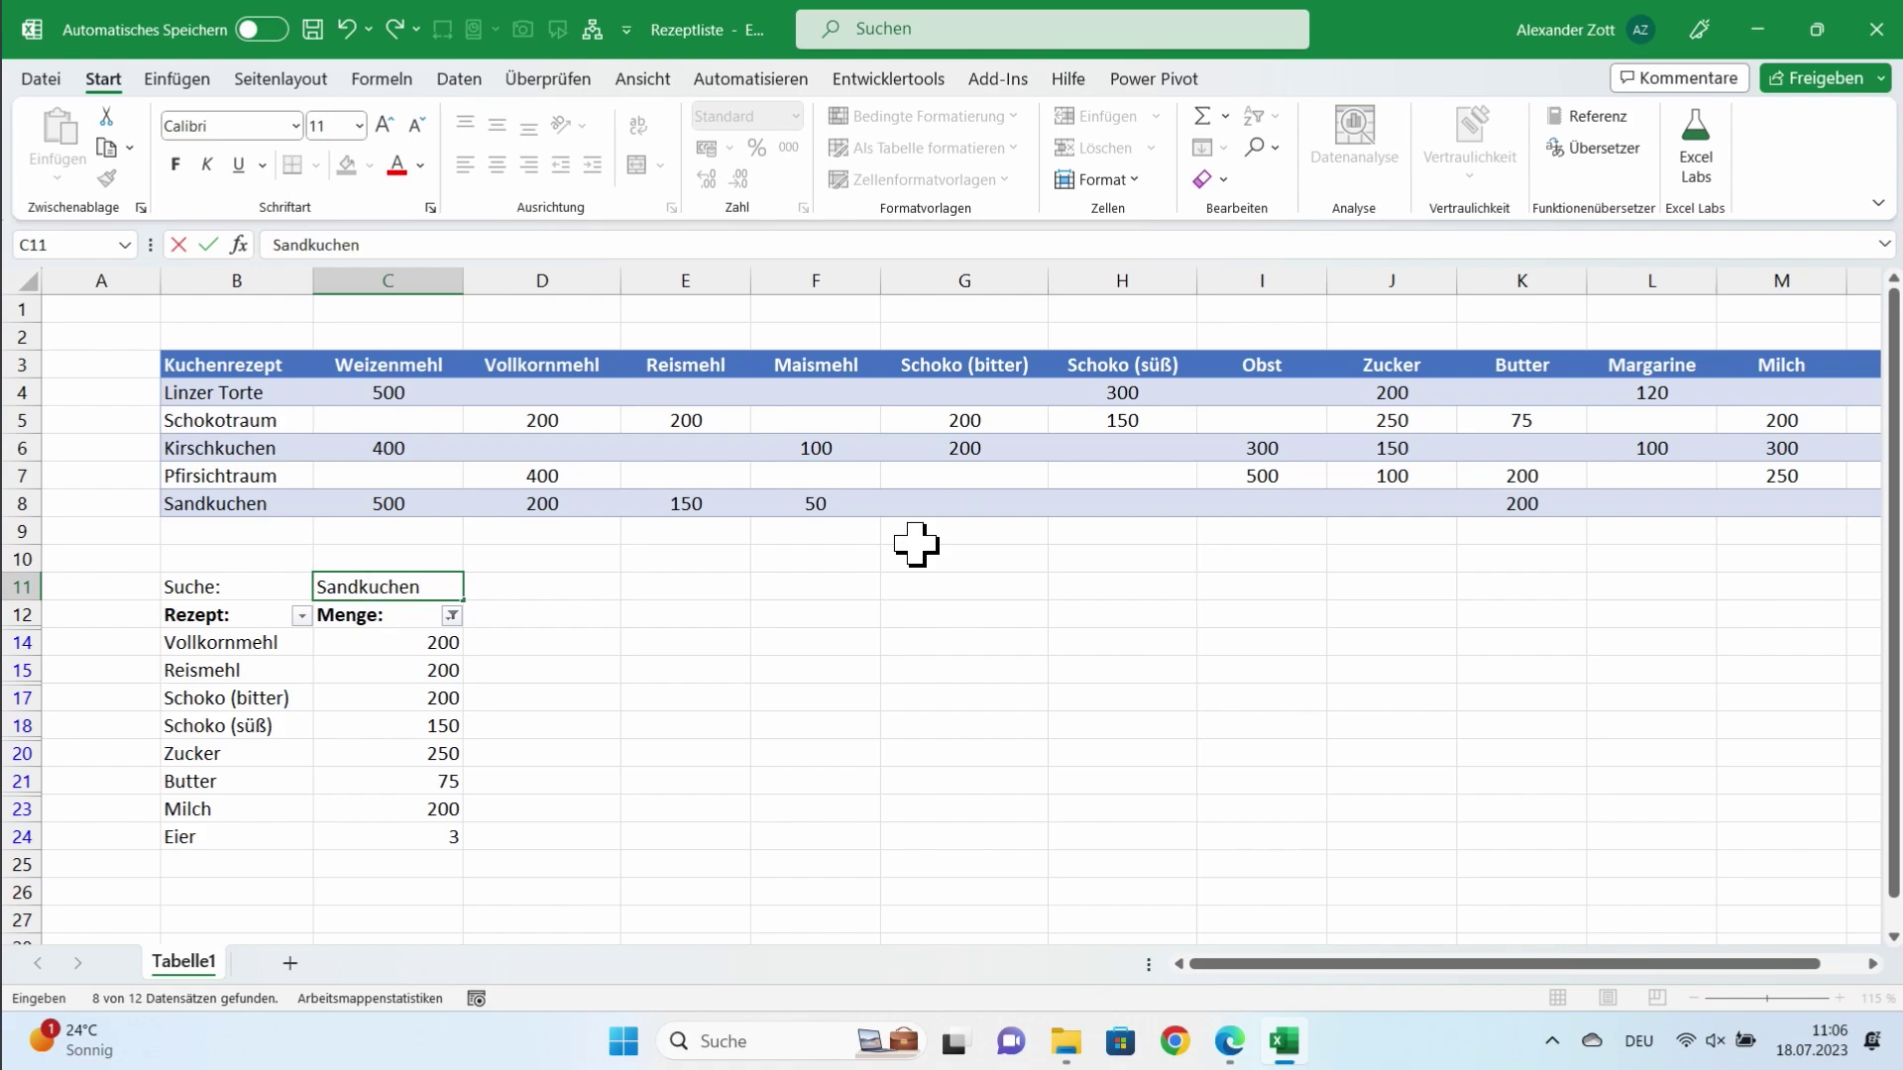
{"action": "key", "text": "Return"}
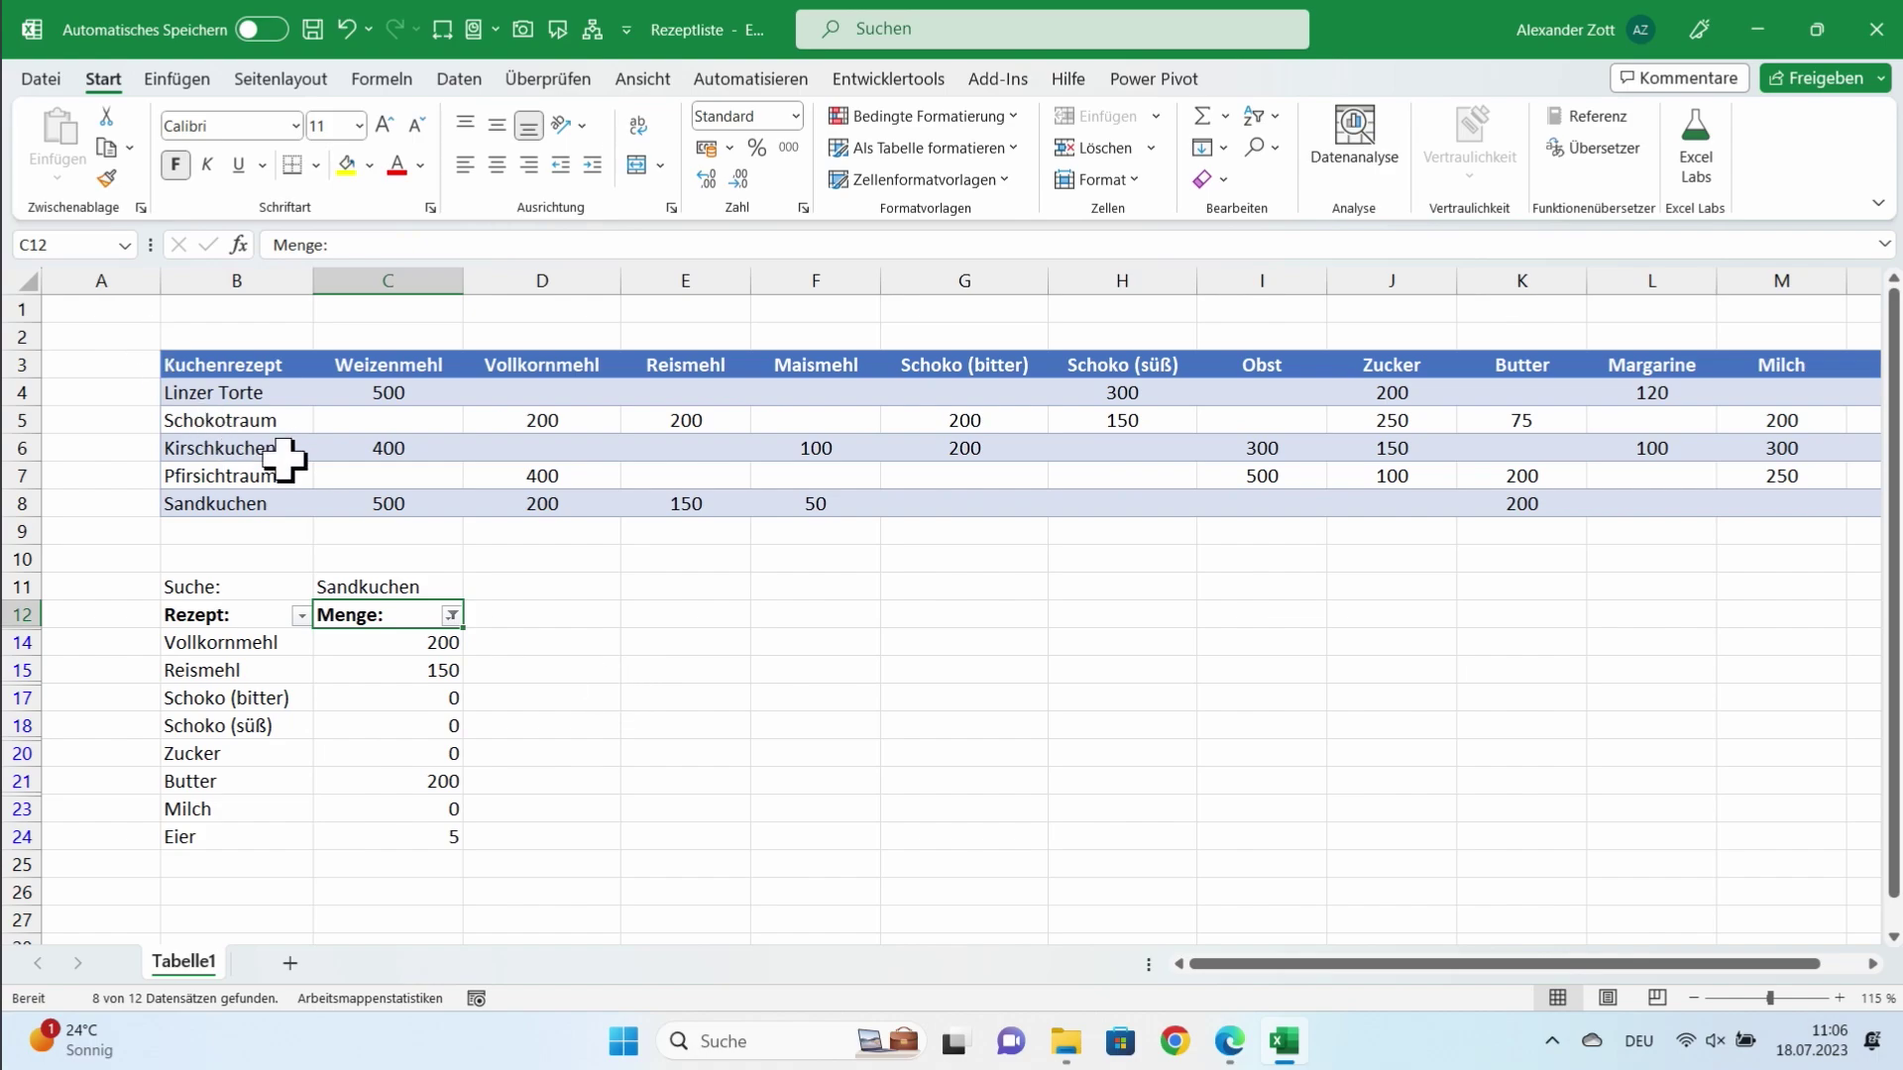
Step: Refresh the "Menge:" filter for the new cake by including all values again and excluding only 0
{"action": "left_click", "coordinate": [451, 617]}
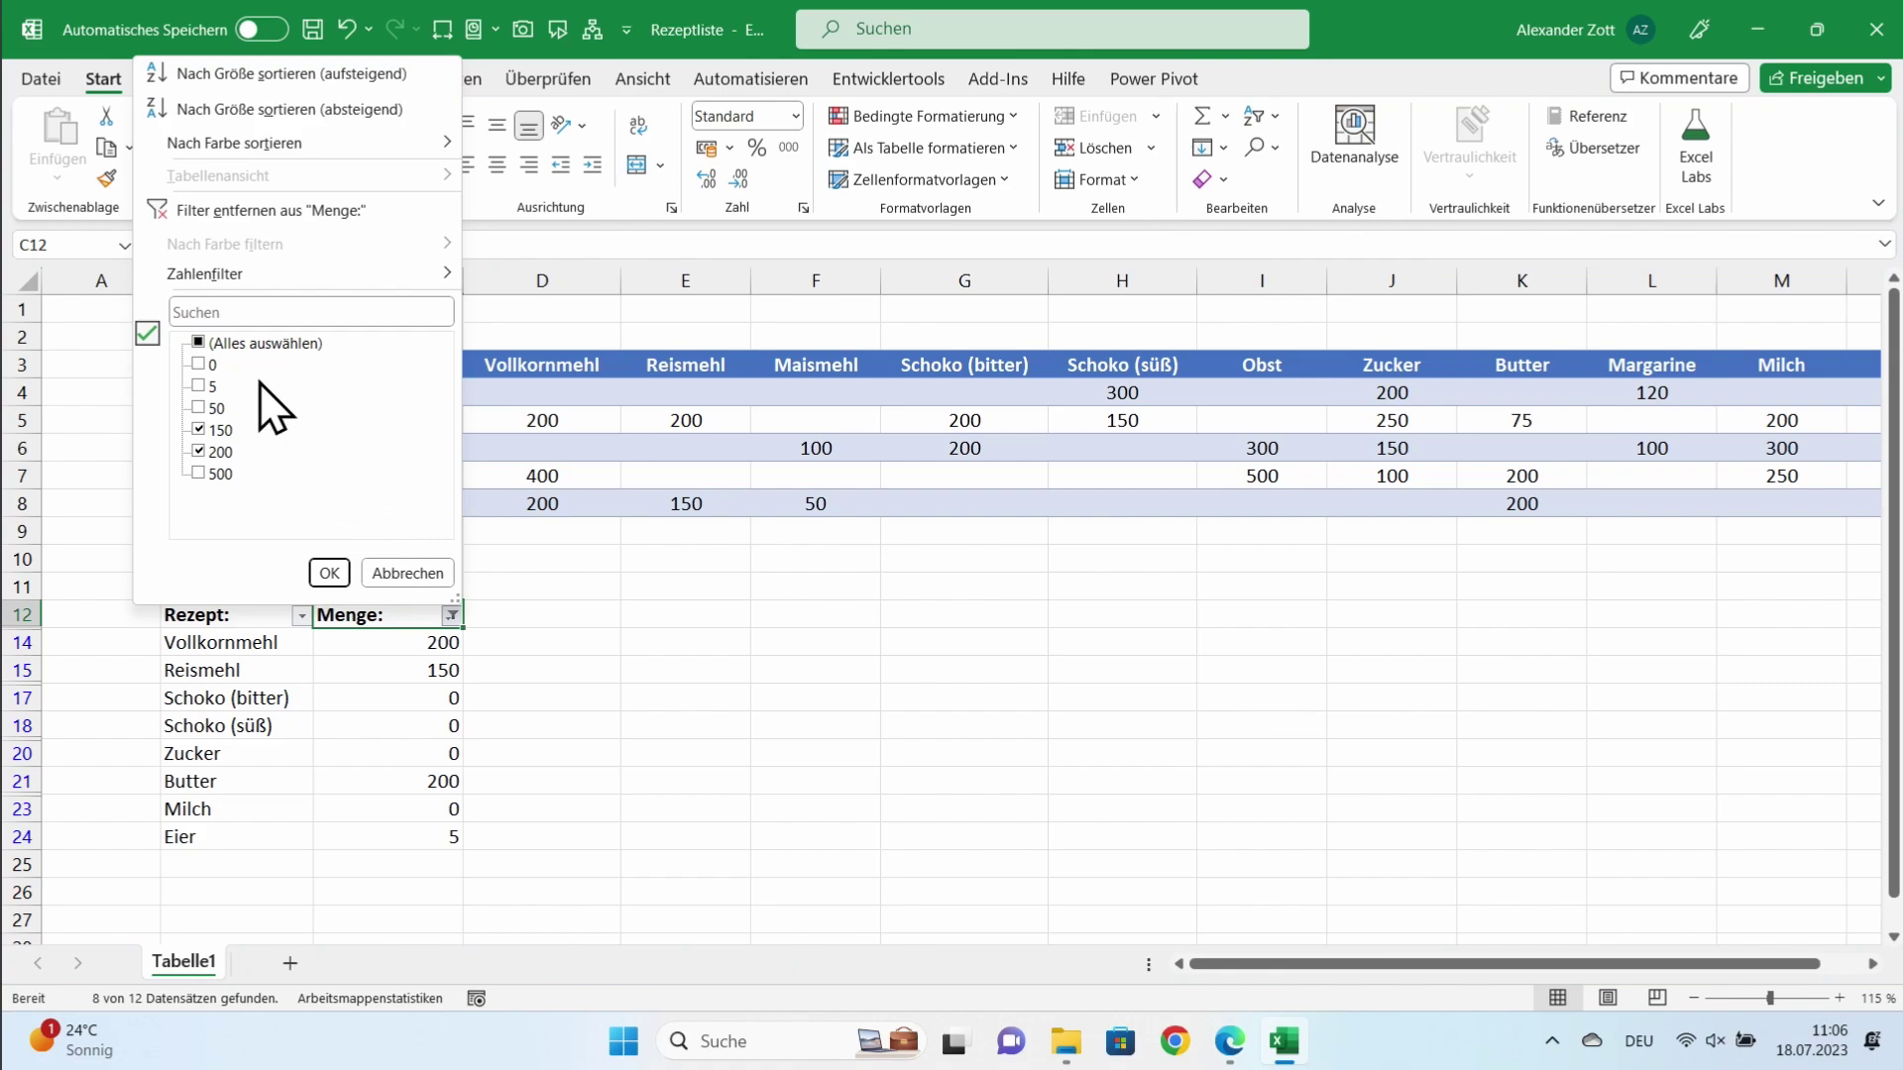
{"action": "left_click", "coordinate": [196, 343]}
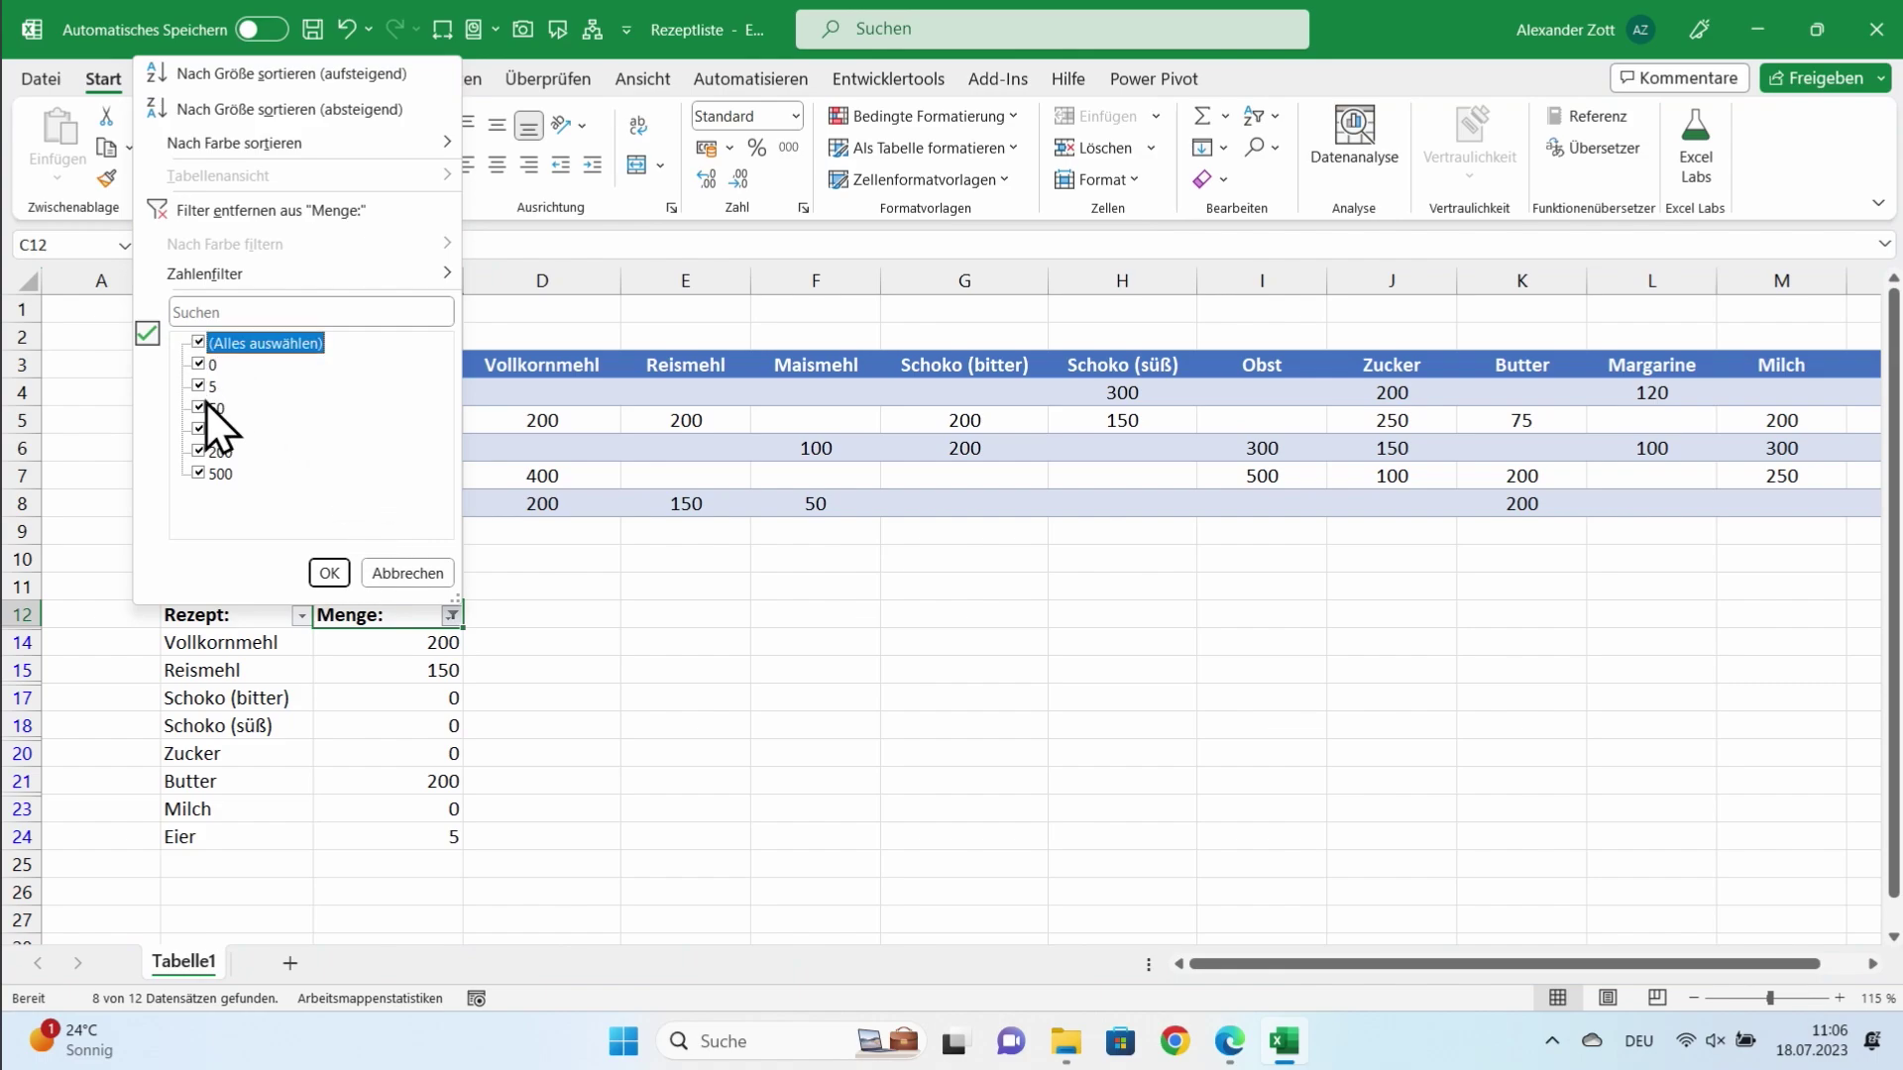
{"action": "left_click", "coordinate": [203, 367]}
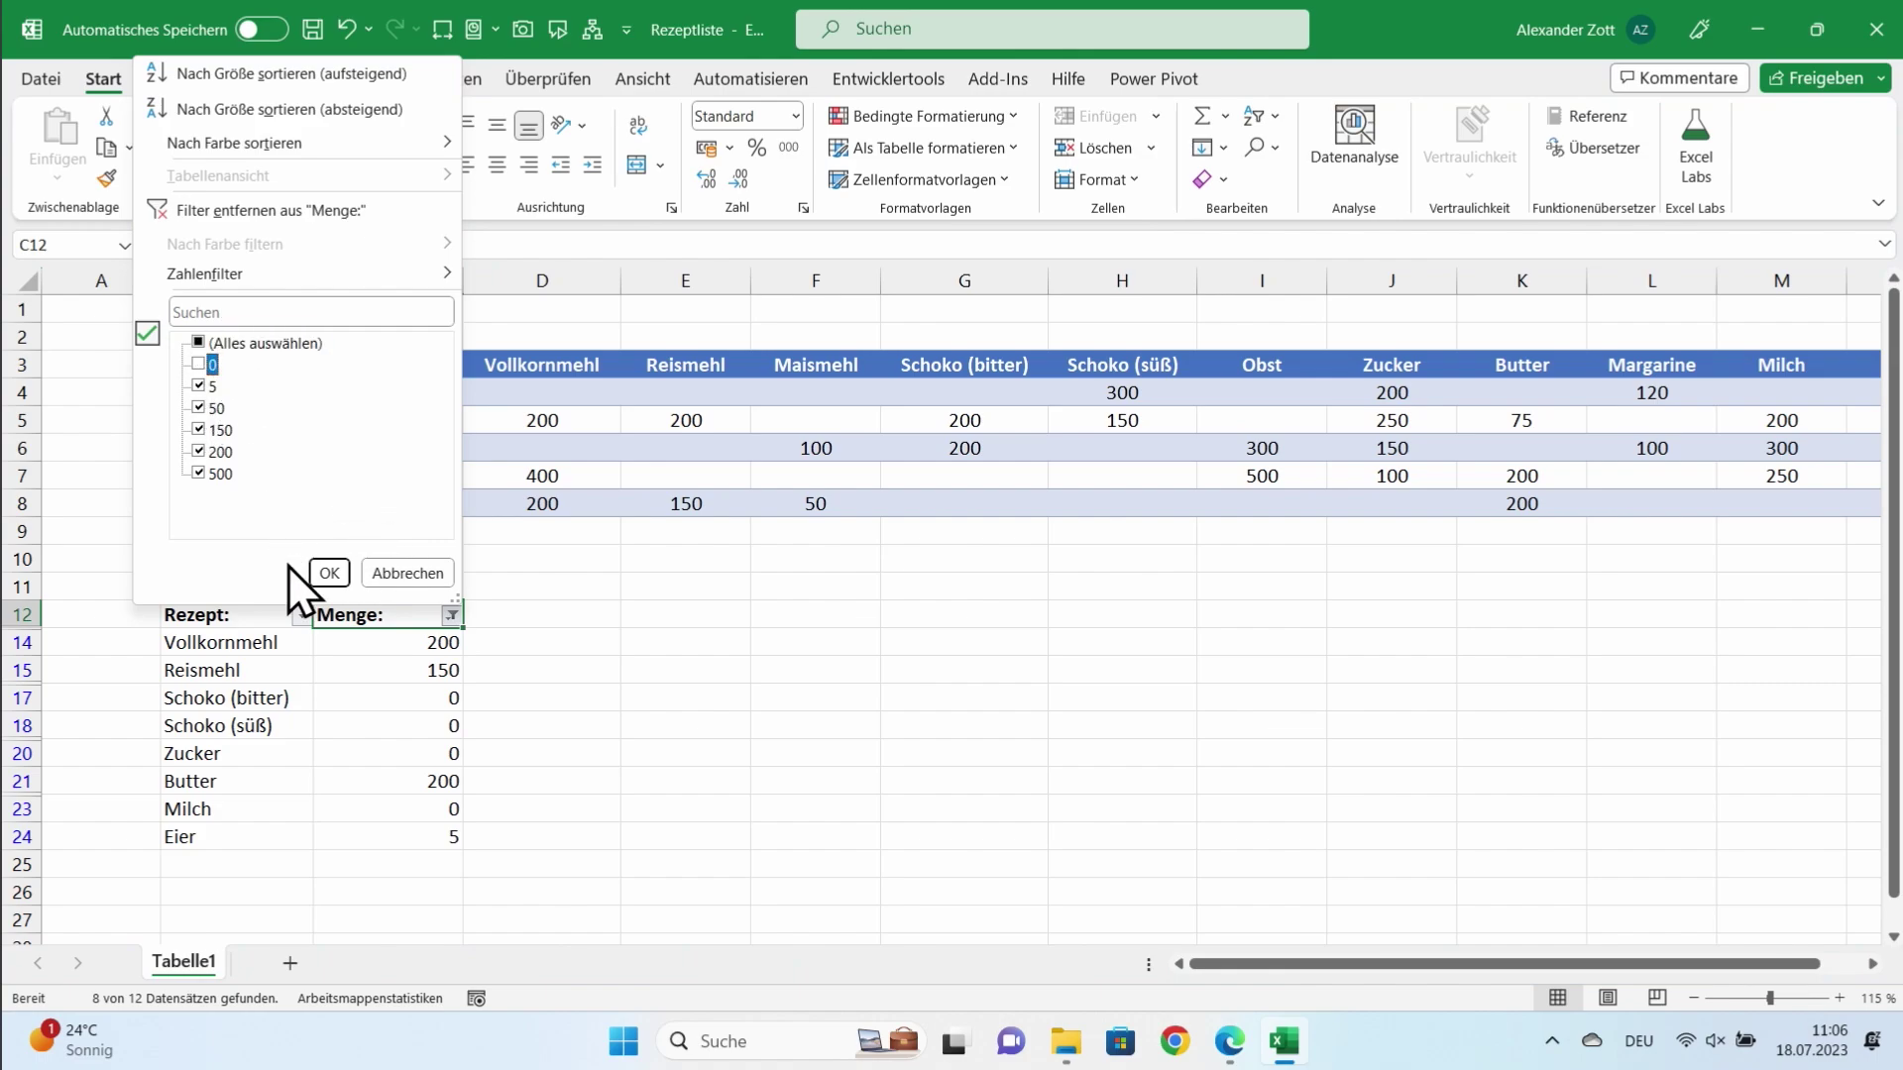
{"action": "left_click", "coordinate": [329, 573]}
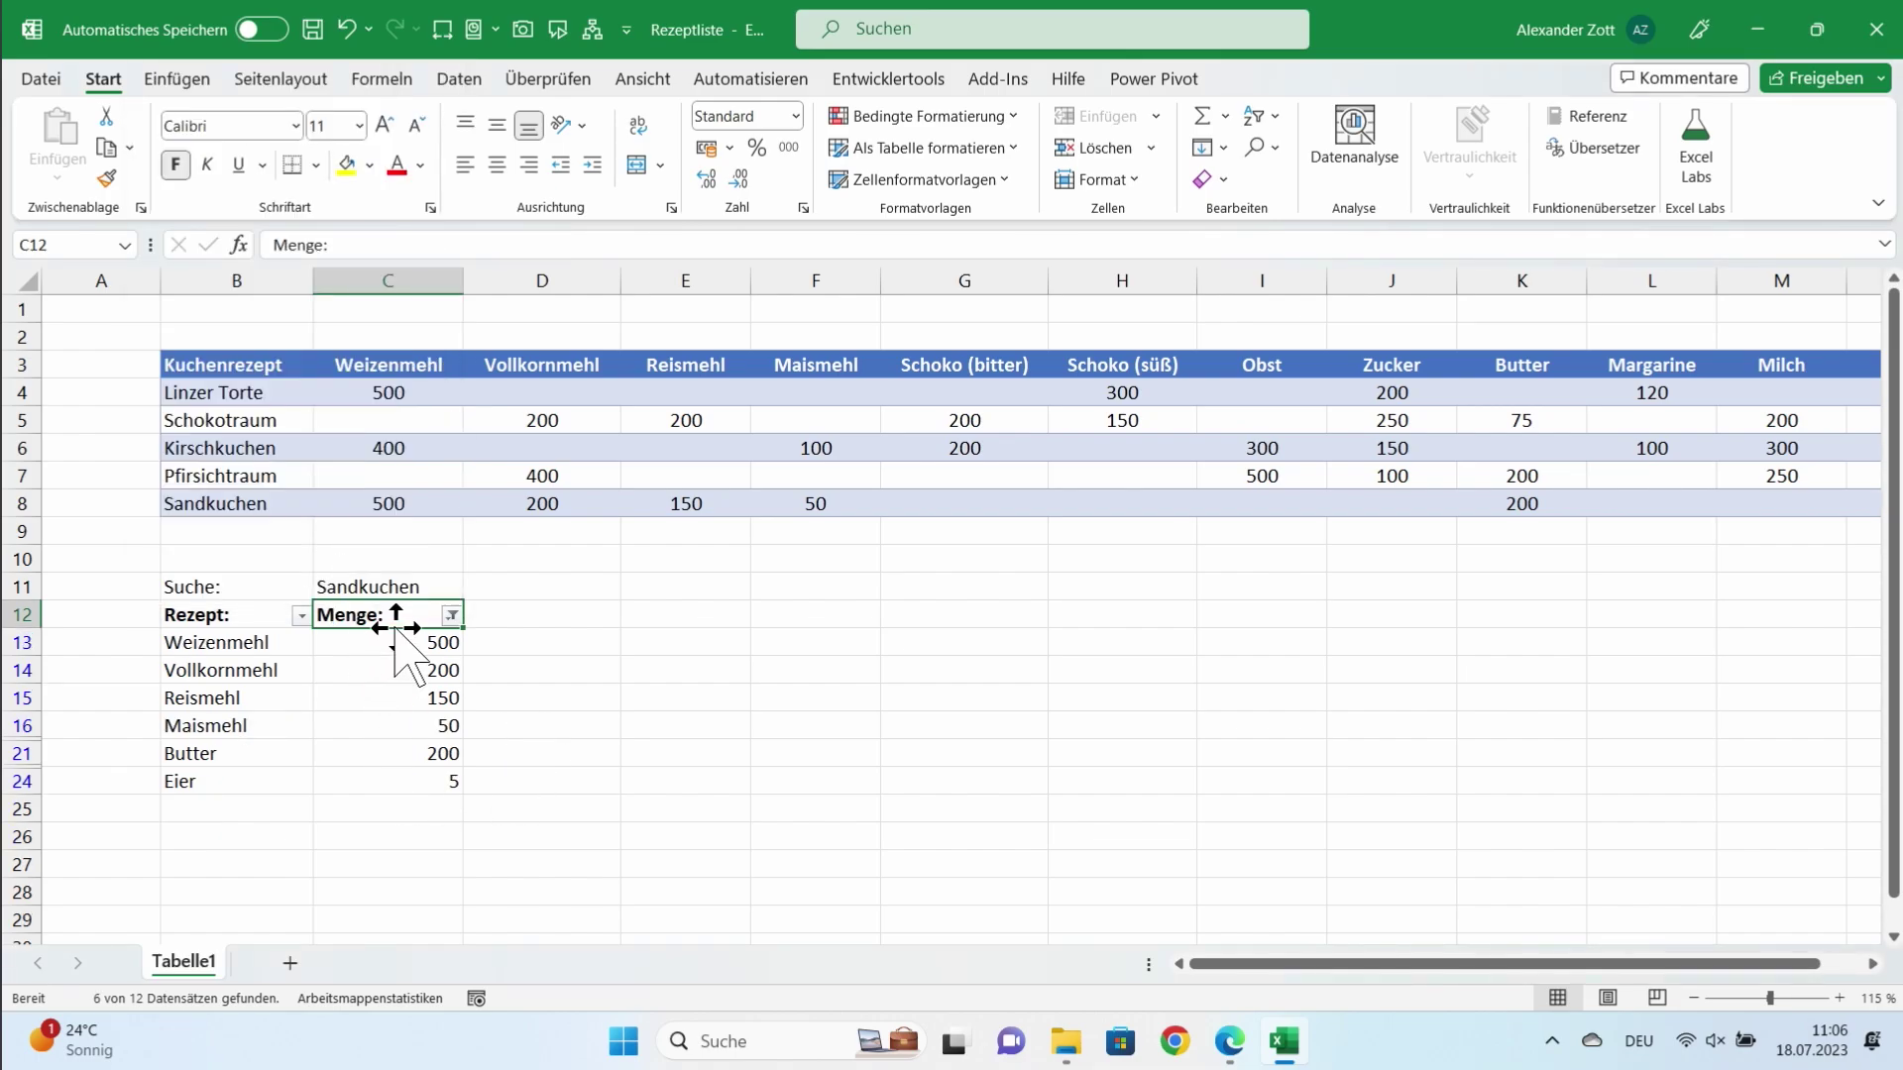
{"action": "left_click", "coordinate": [640, 731]}
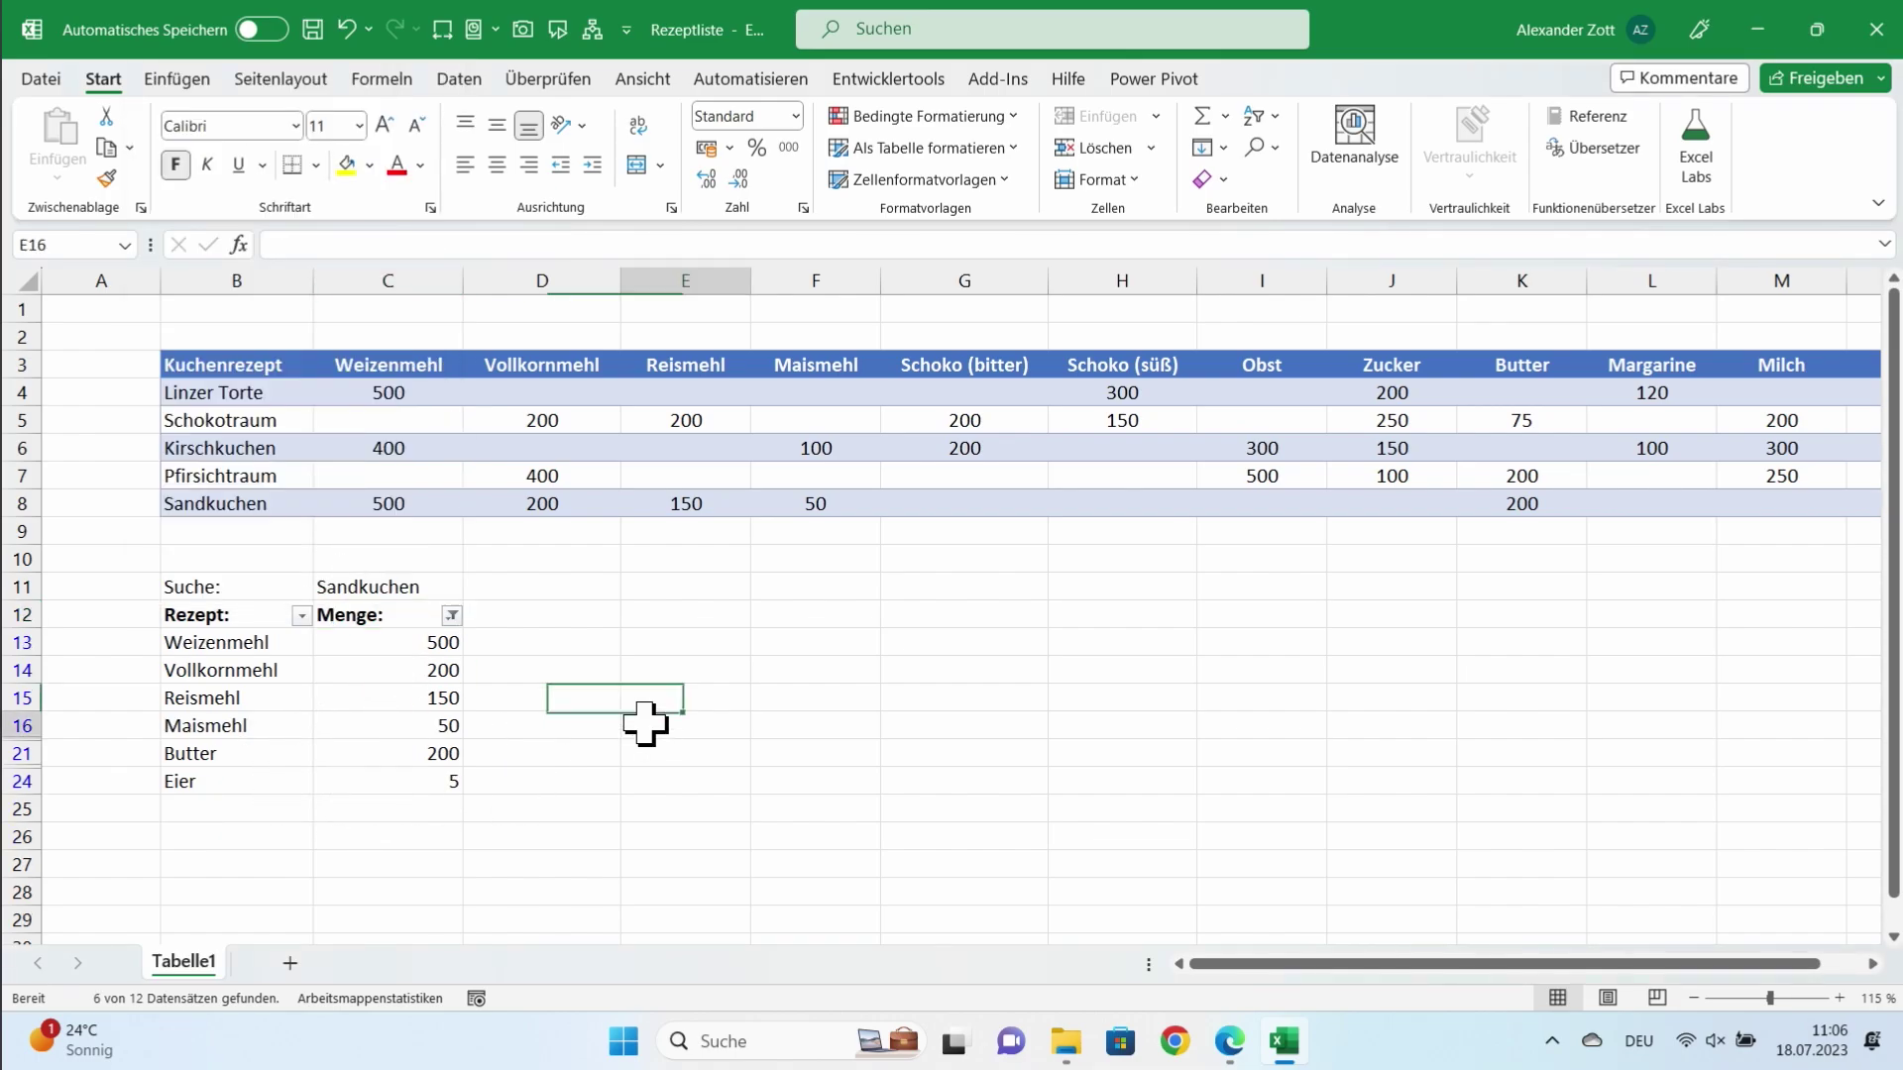
Step: Deselect the recipe list and minimize the workbook window to show the desktop
{"action": "left_click", "coordinate": [565, 623]}
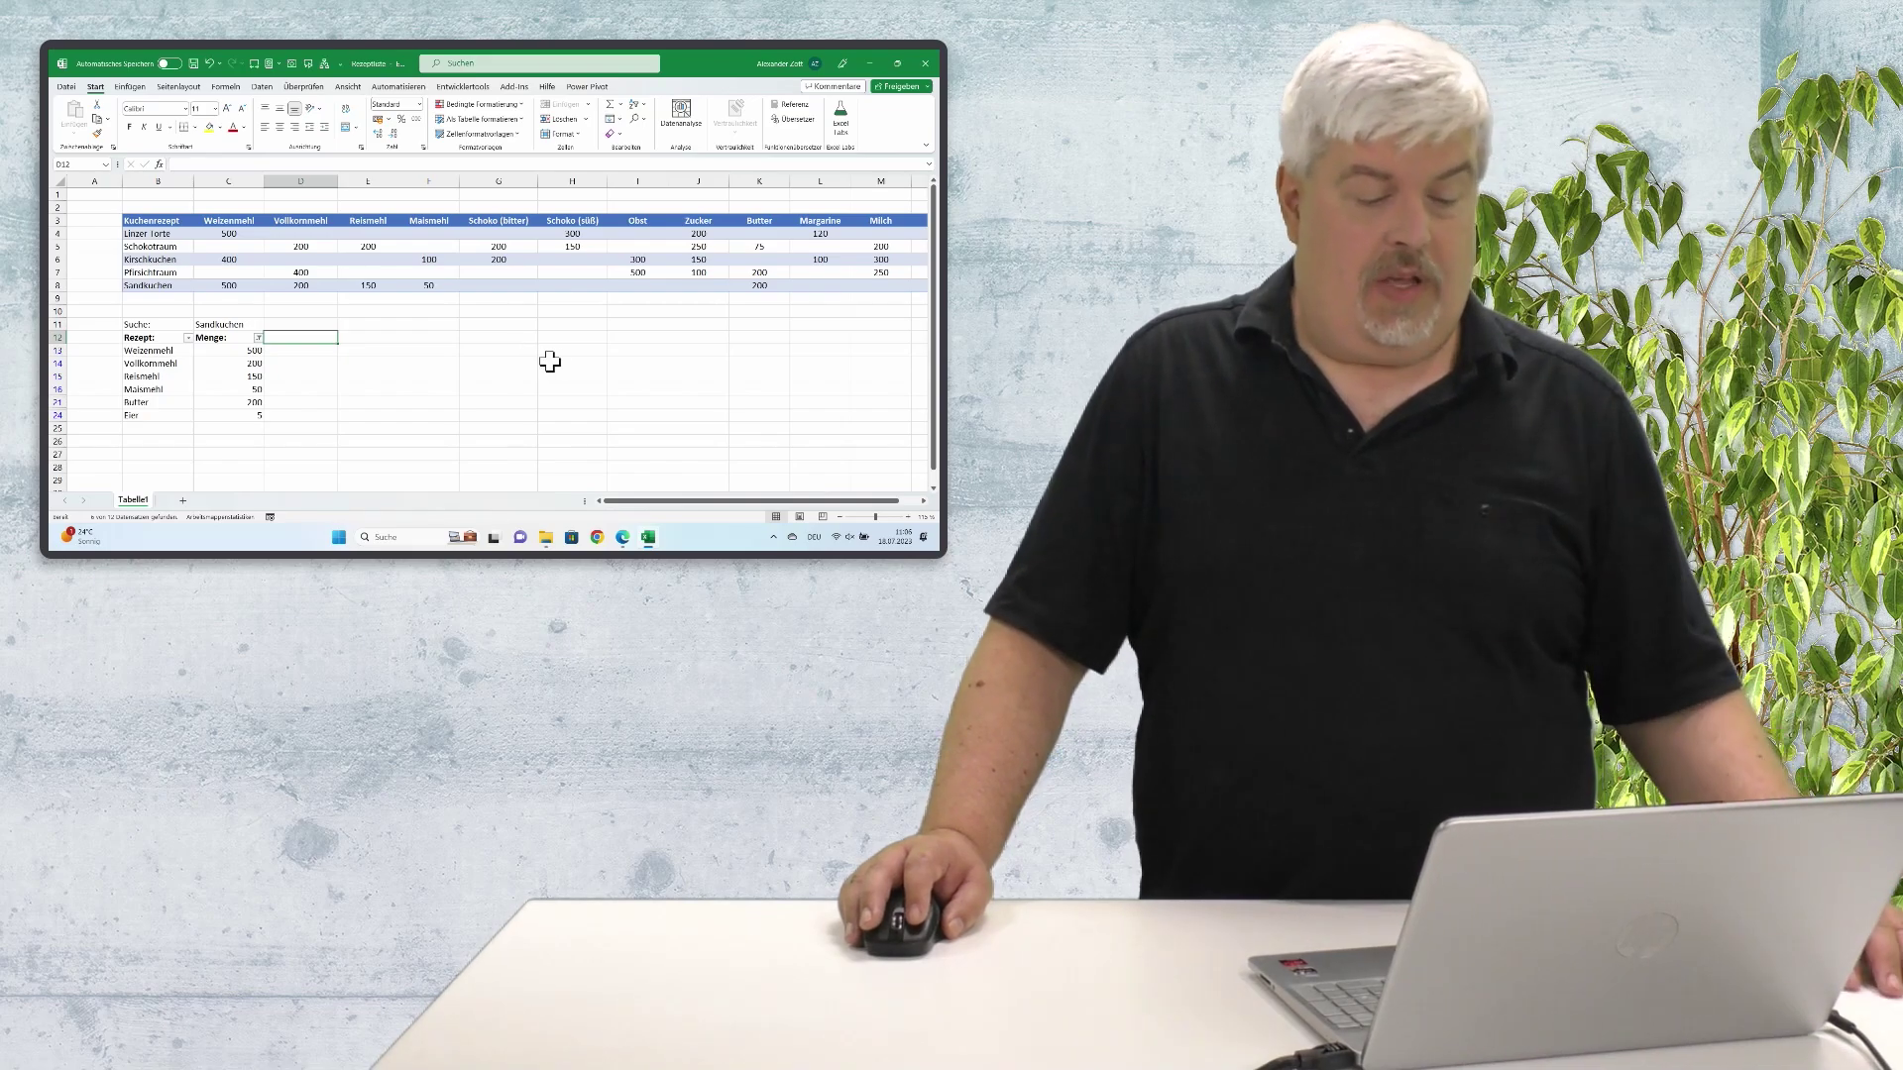
{"action": "left_click", "coordinate": [645, 375]}
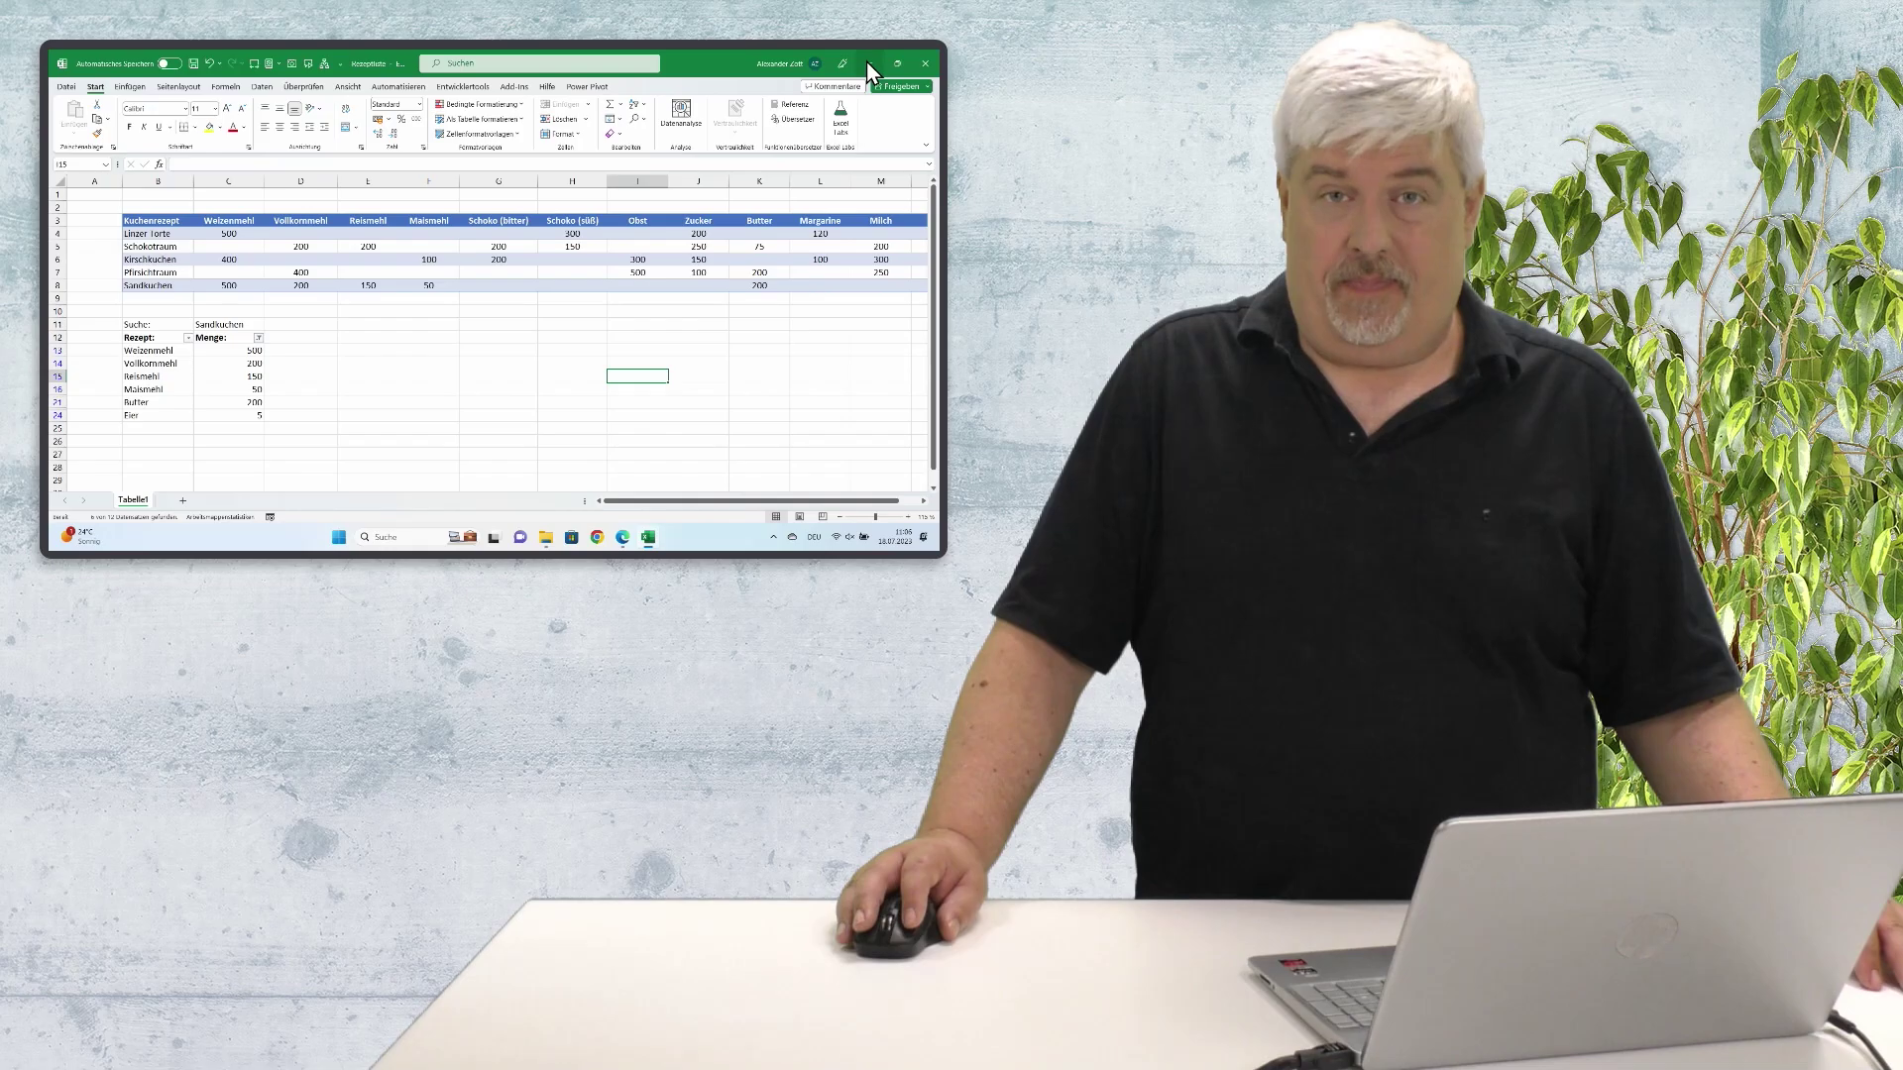
{"action": "left_click", "coordinate": [838, 64]}
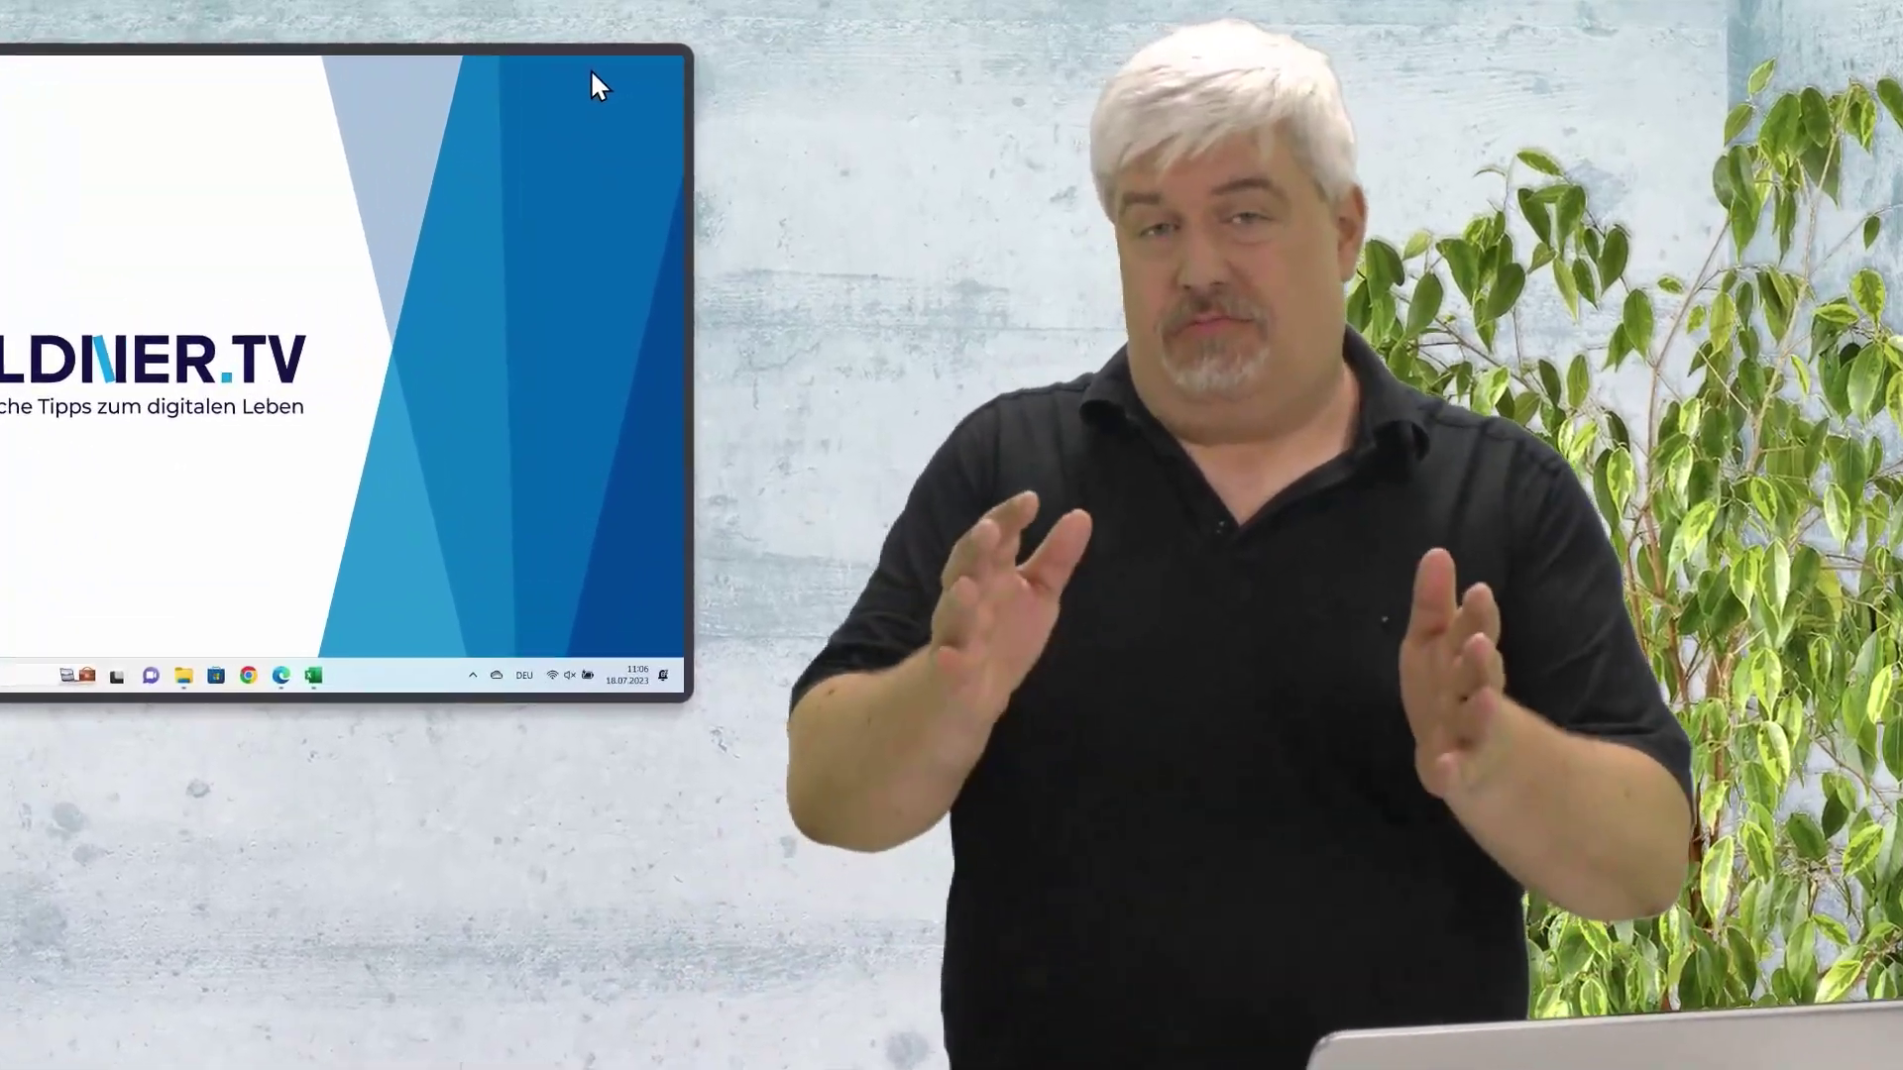